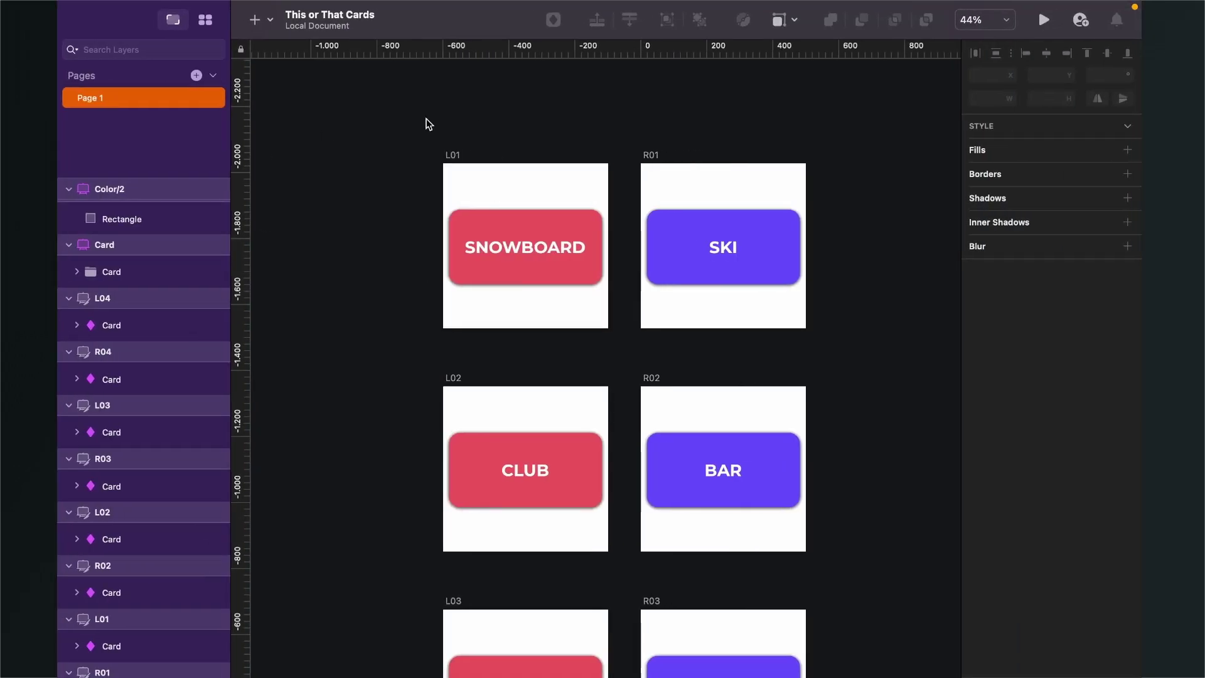
scroll(327, 358, down, 10)
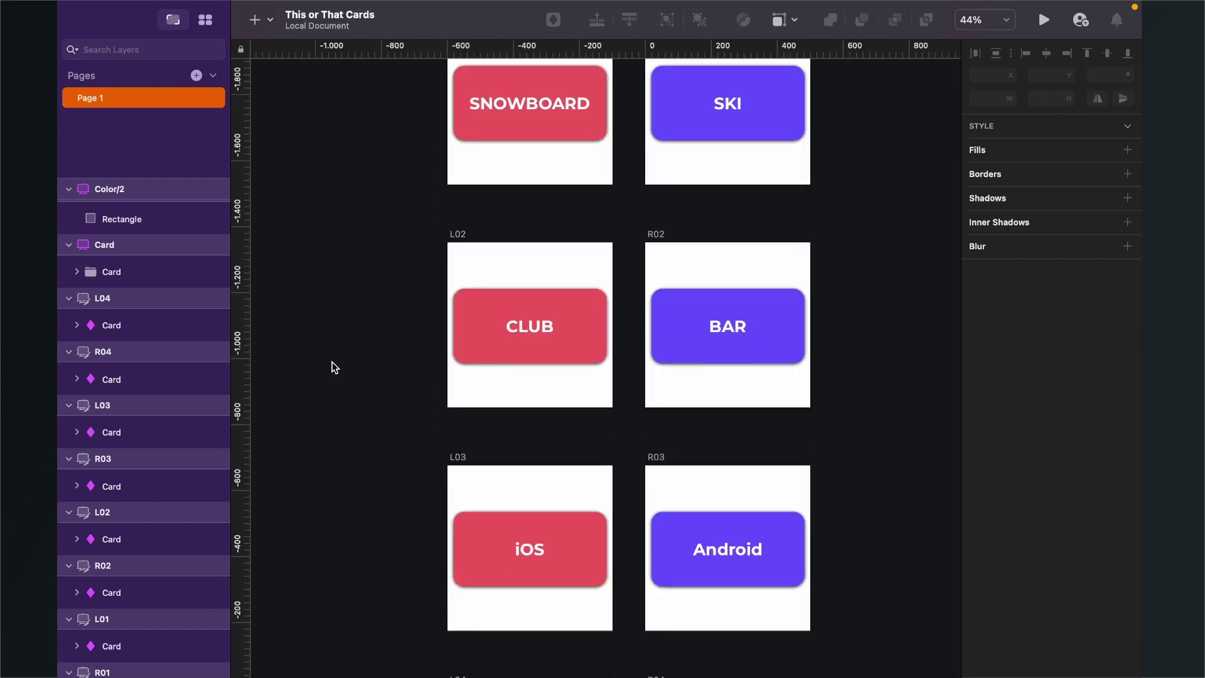
scroll(331, 366, up, 5)
scroll(333, 366, up, 3)
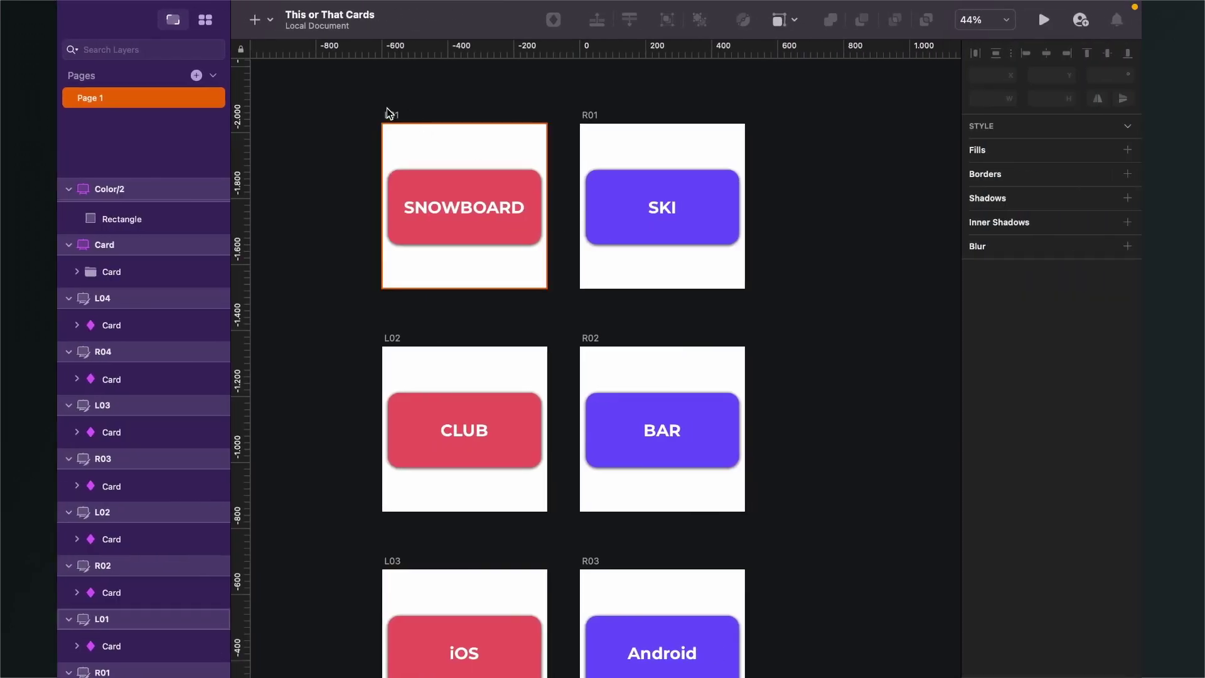
click(387, 113)
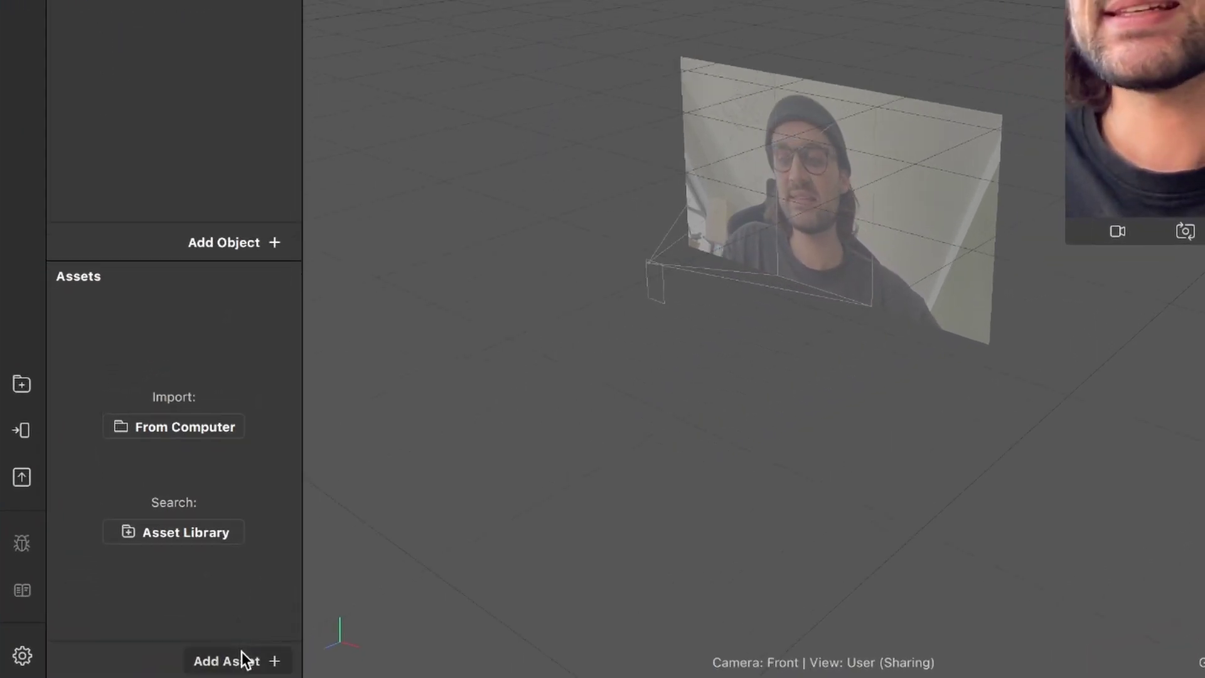
Step: In Spark AR Studio, add an animation sequence asset and name it Left
click(212, 665)
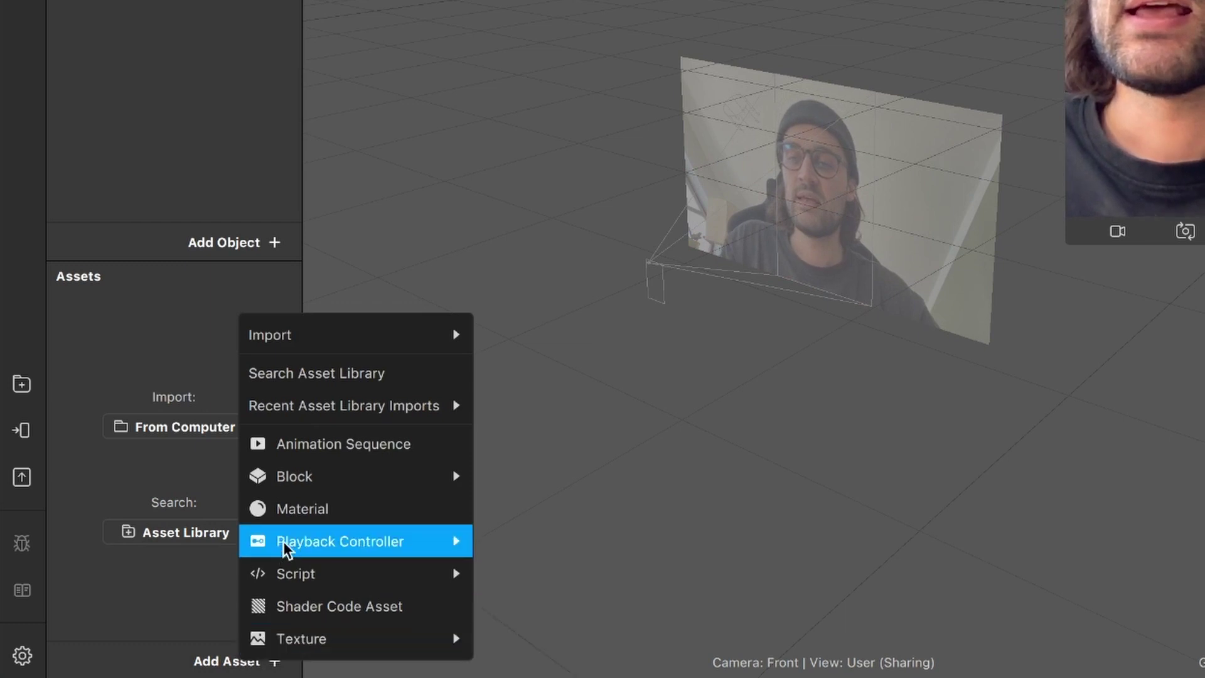
click(324, 447)
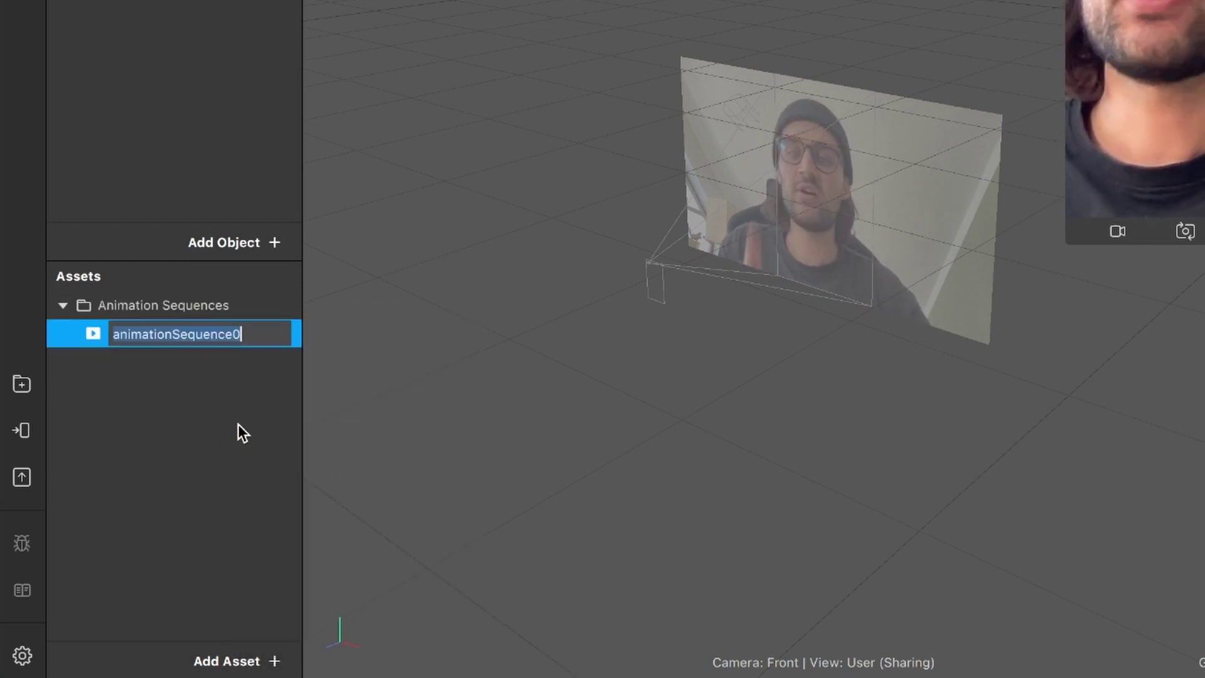
text(Left)
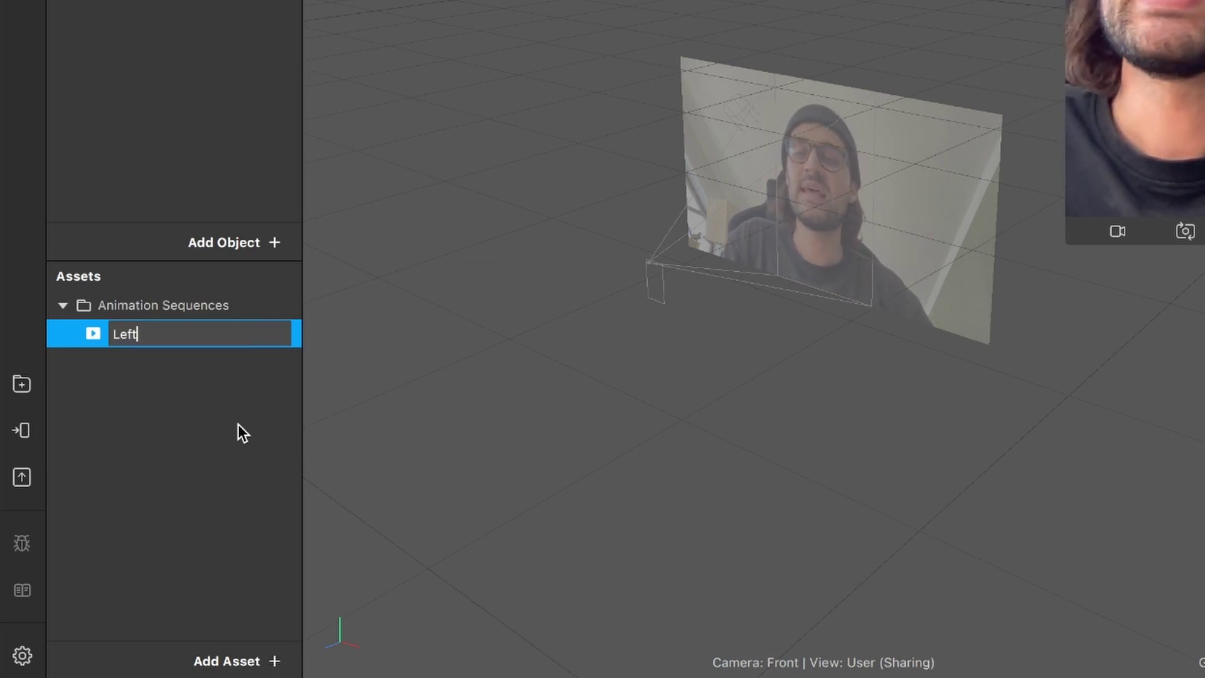
key(Return)
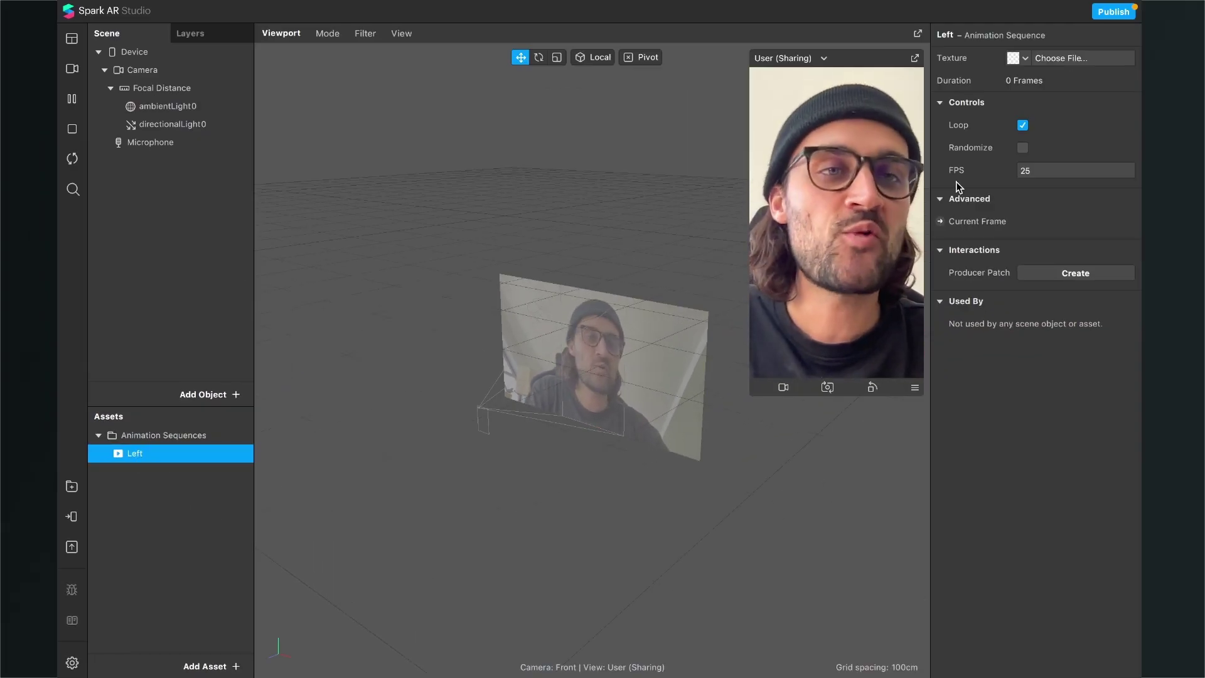
Step: Load L01.png to L04.png from the Assets folder as a new texture for the Left animation sequence
click(1030, 61)
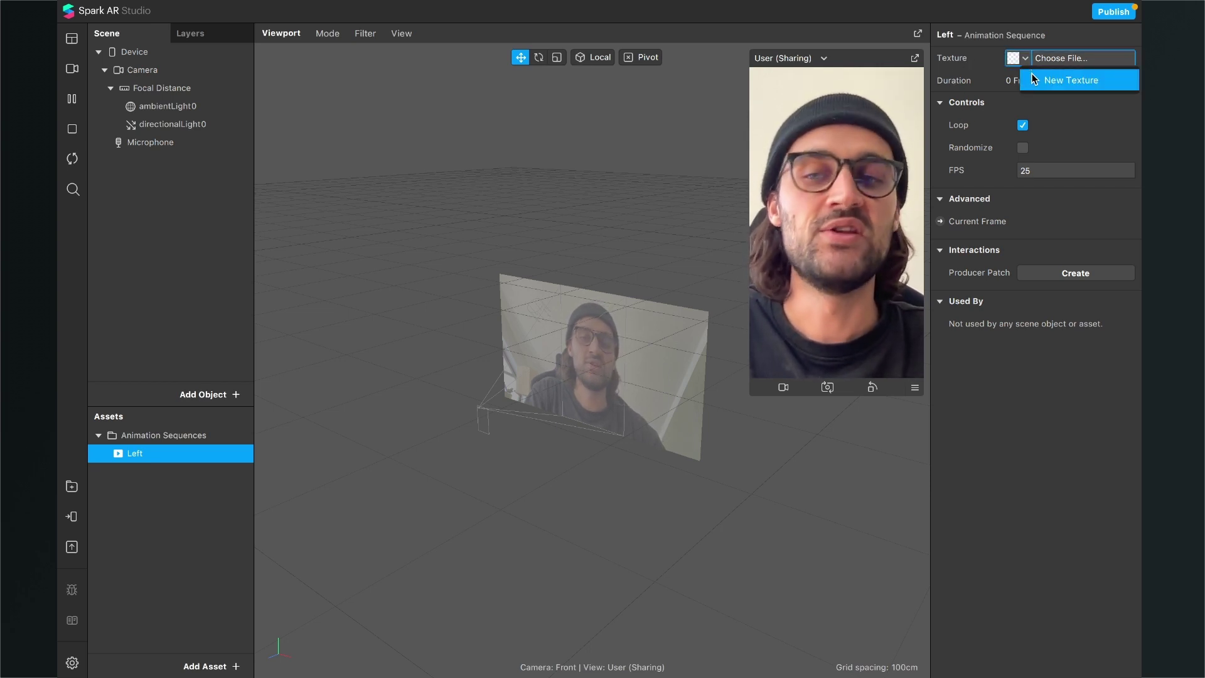
click(1034, 79)
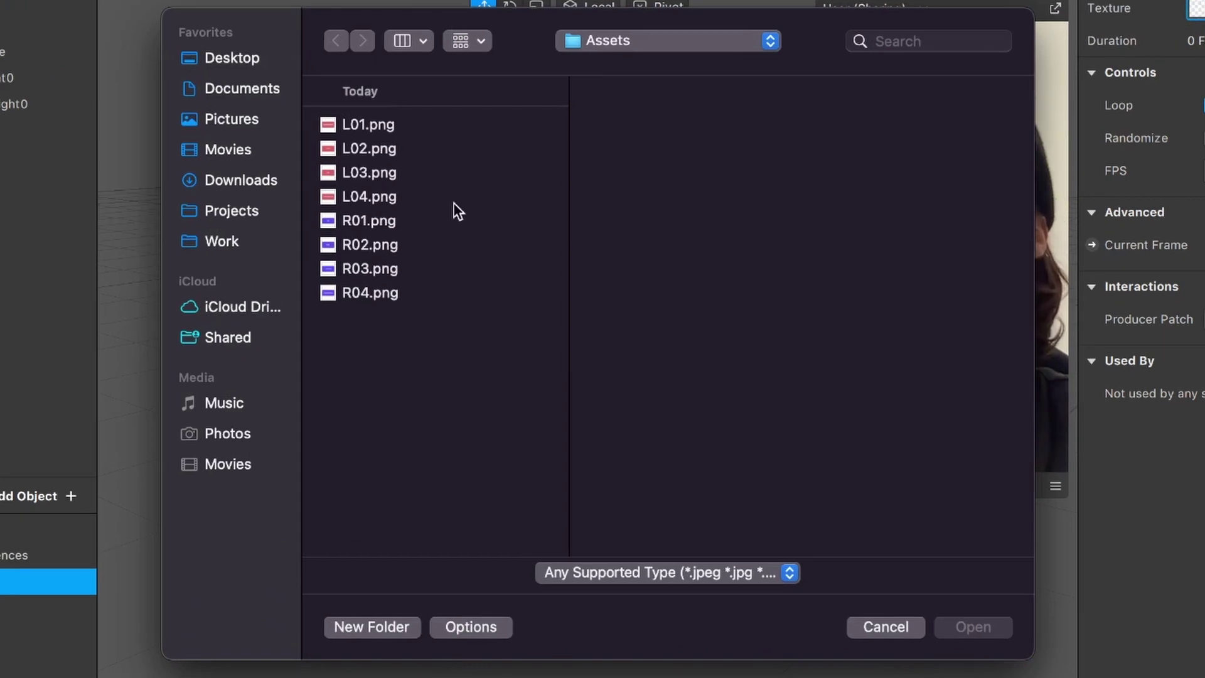
drag(541, 45, 362, 191)
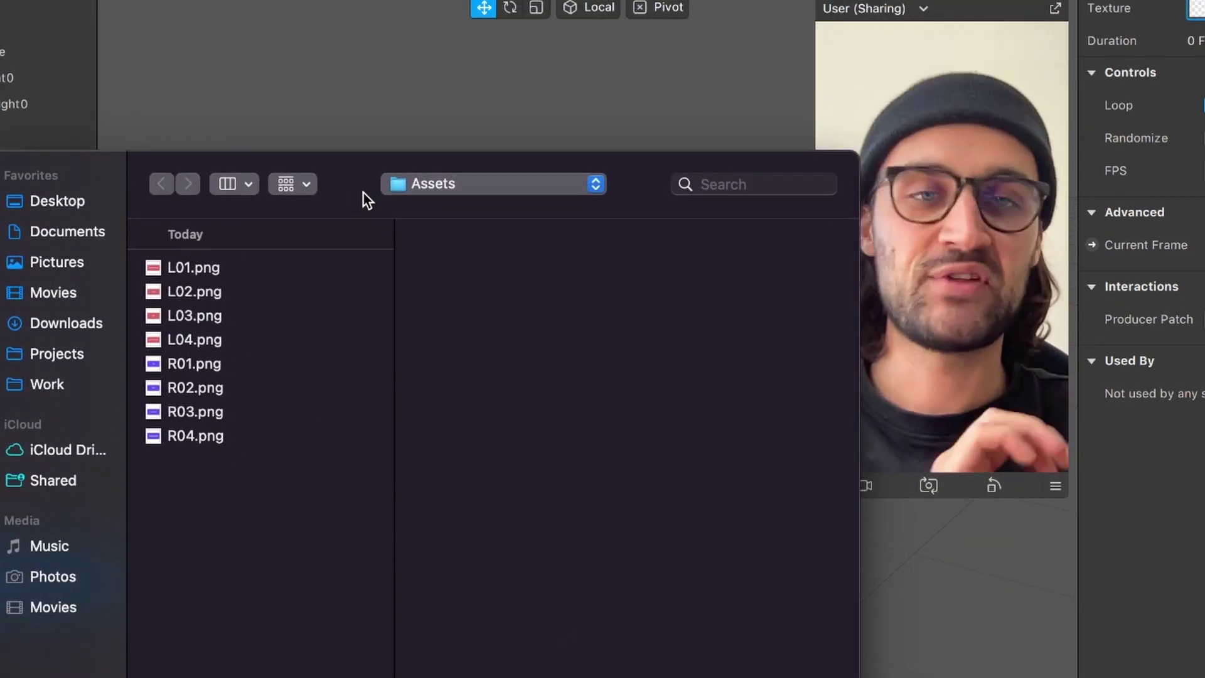
click(198, 268)
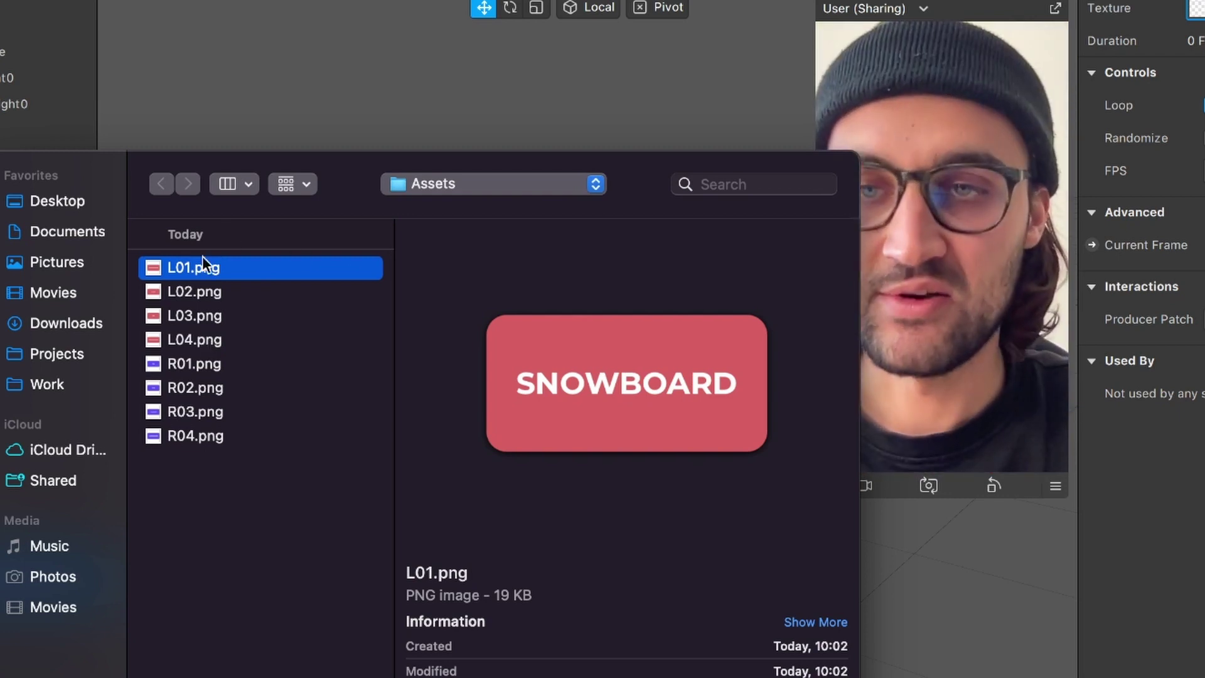
shift+click(186, 340)
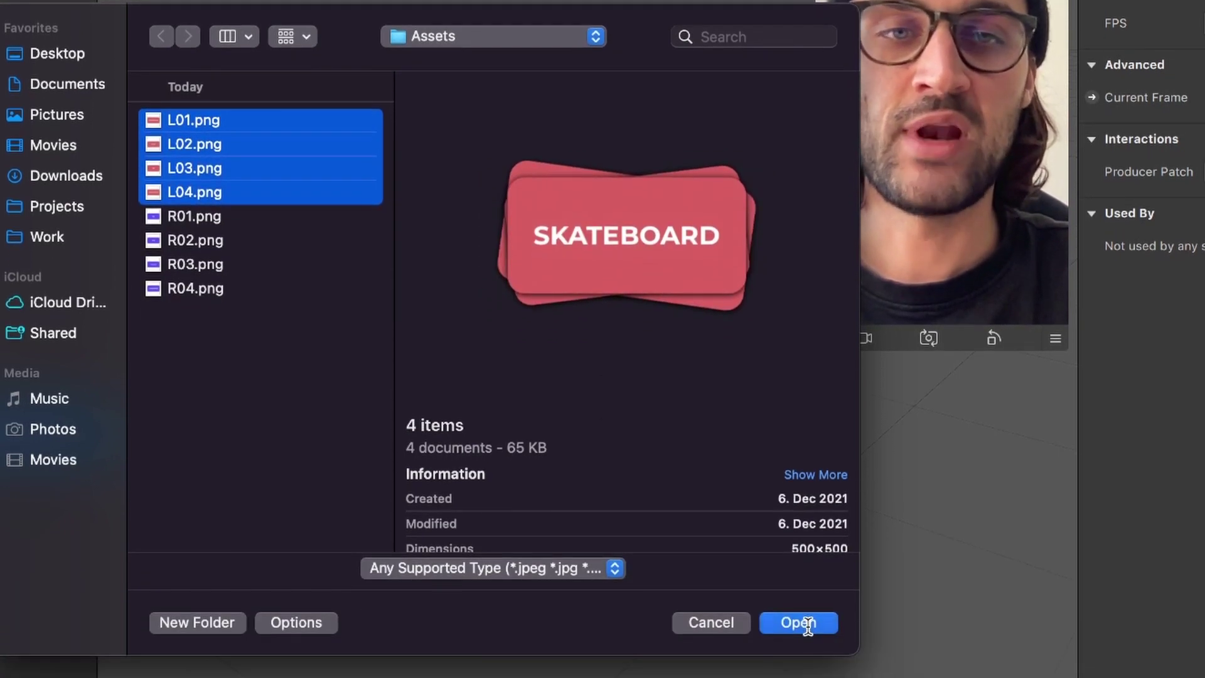
click(805, 623)
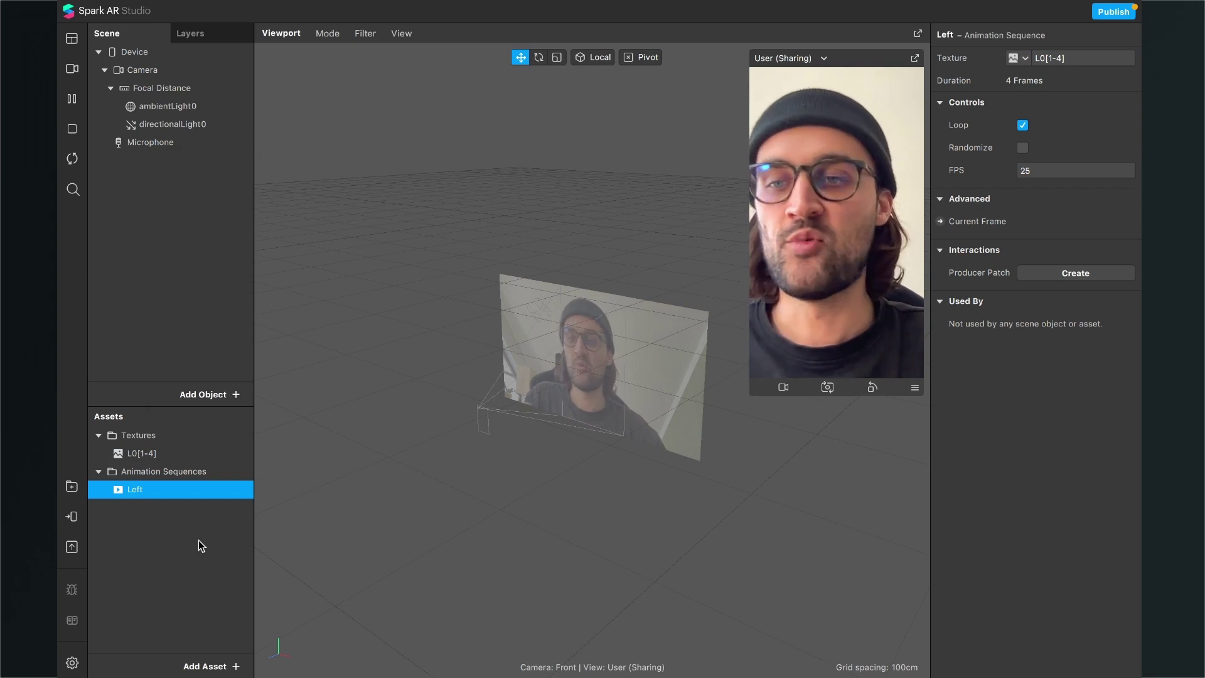
Step: Set the compression of the L0[1-4] texture to None for iOS, Android and Older Android
click(146, 453)
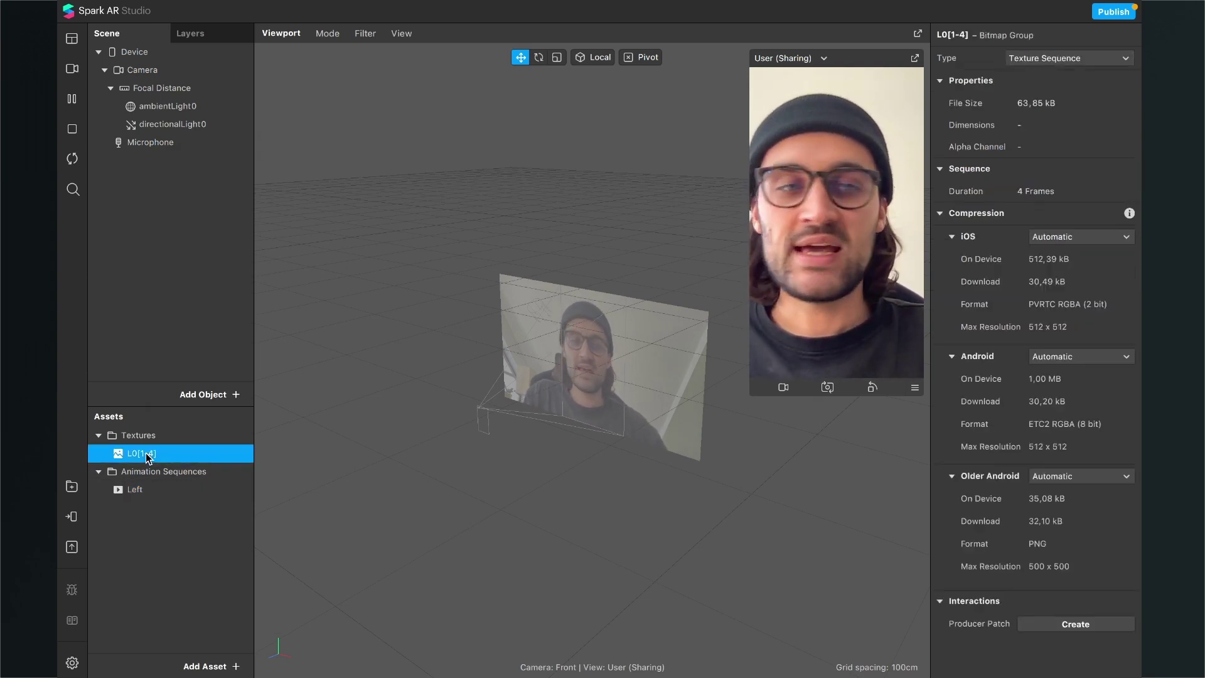
click(1080, 237)
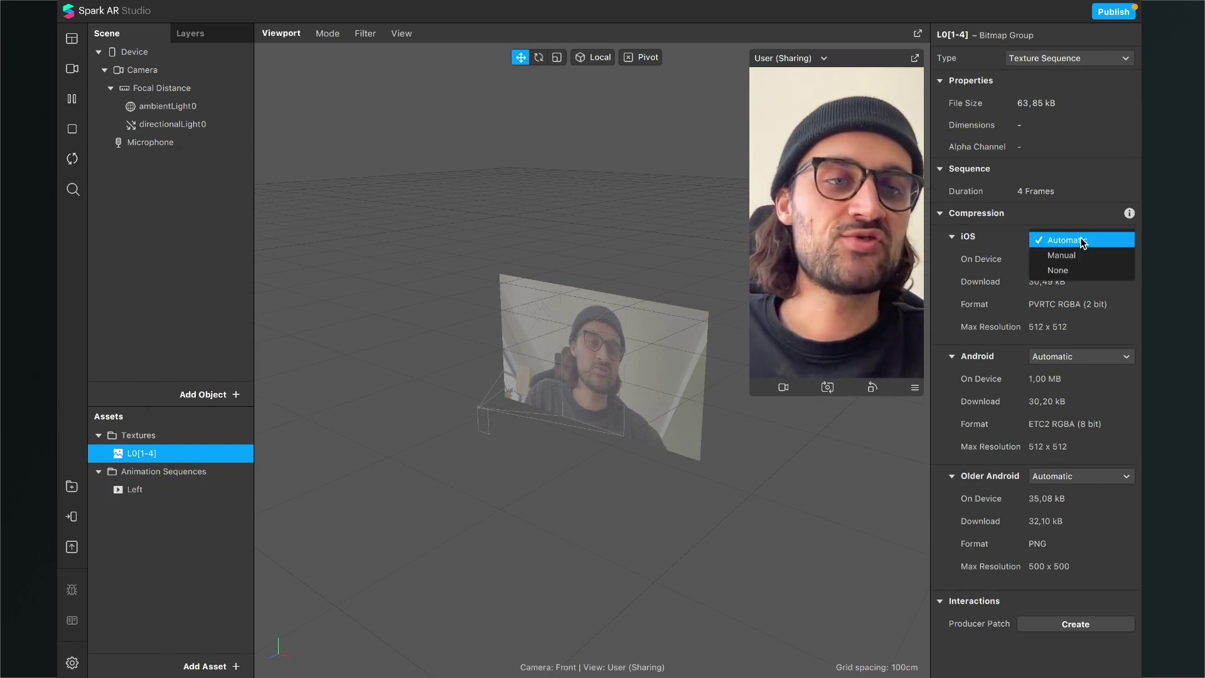
click(1077, 266)
click(1078, 308)
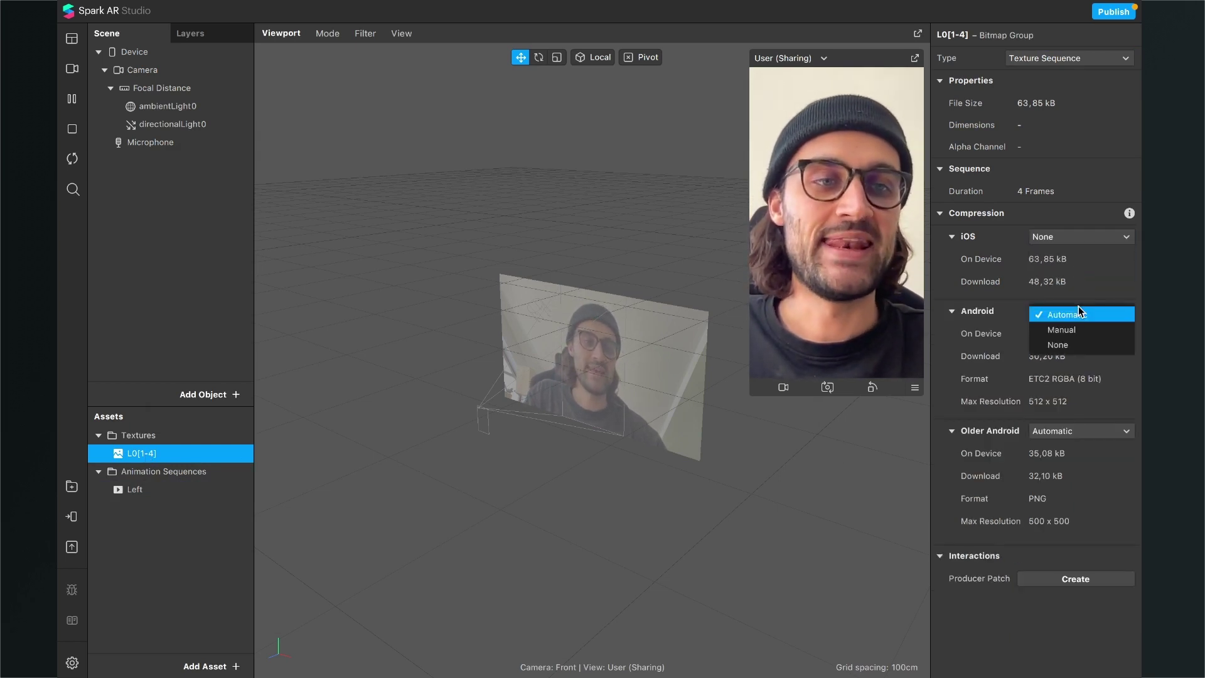
click(1061, 346)
click(1069, 388)
click(1068, 417)
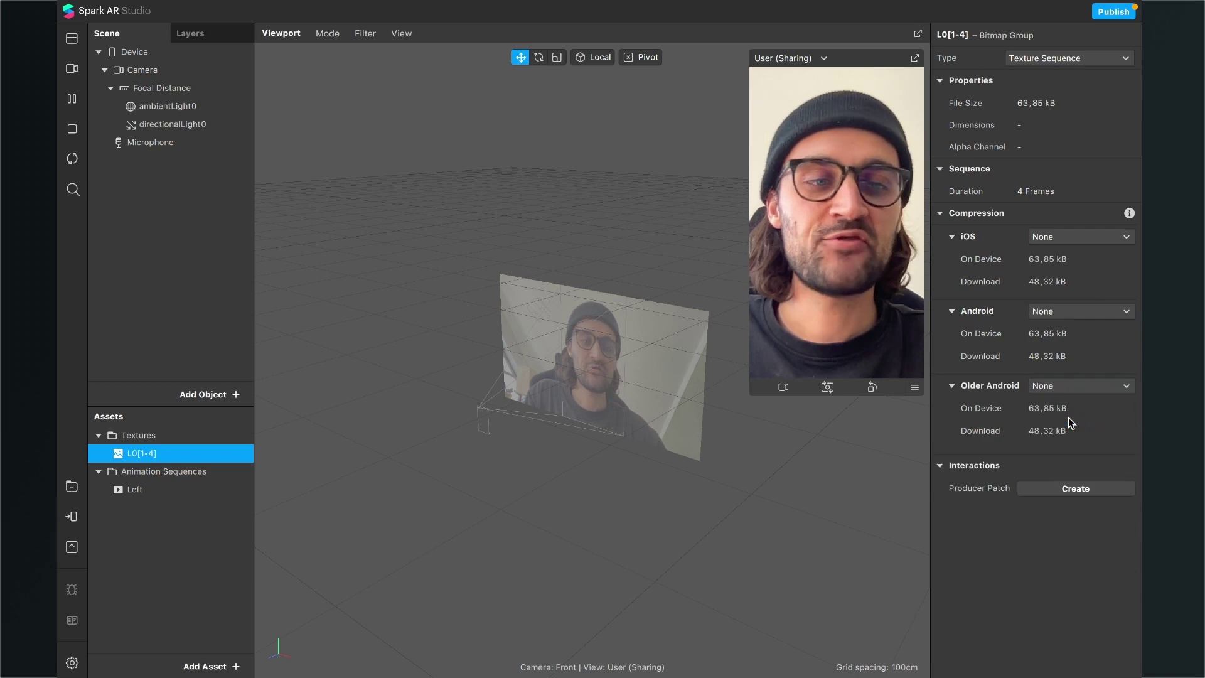
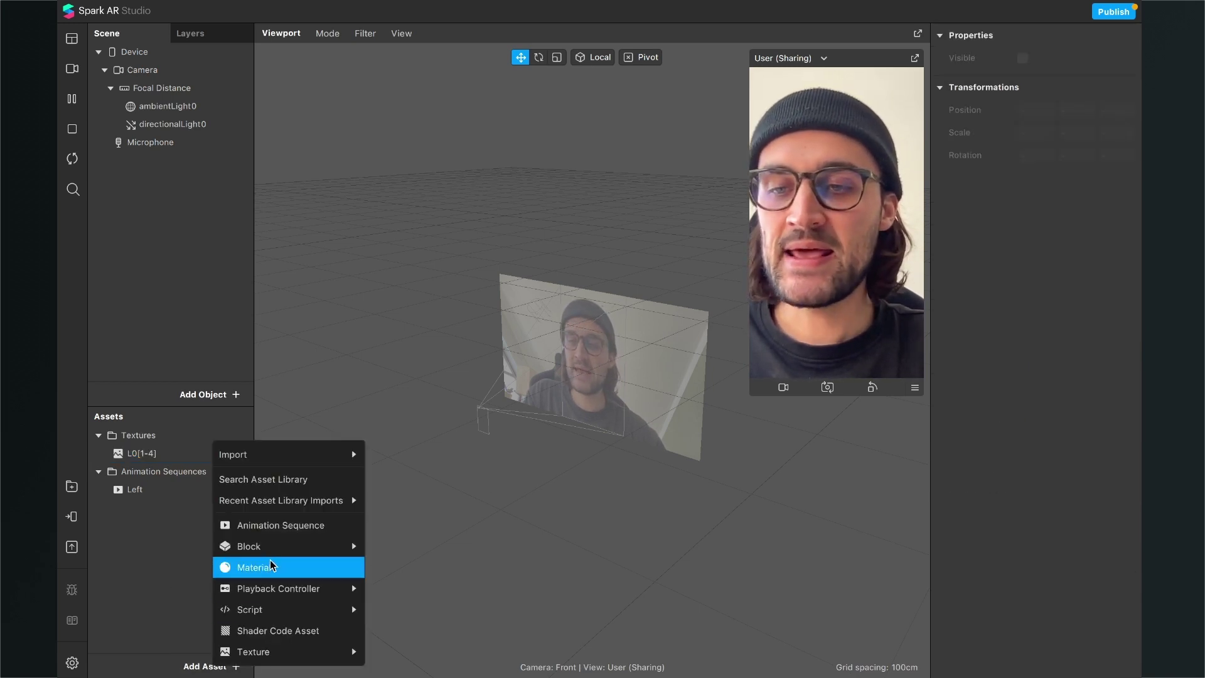
Step: Add a second animation sequence asset and name it Right
click(290, 525)
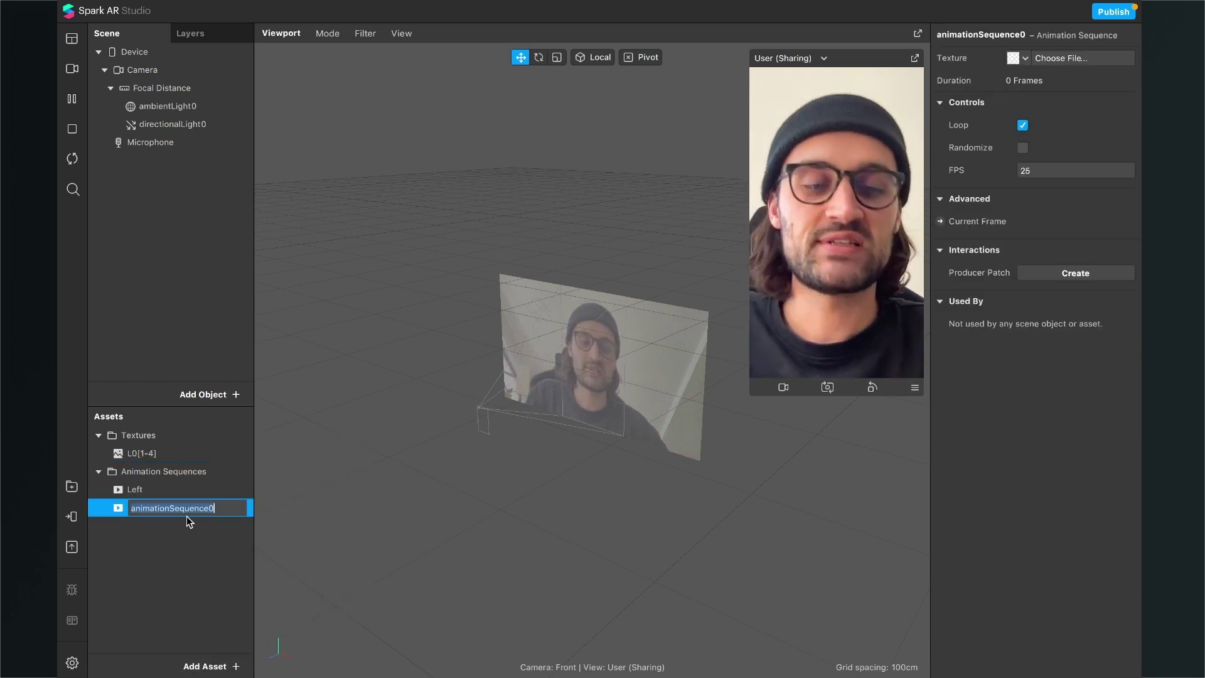
key(Return)
click(191, 494)
double_click(183, 508)
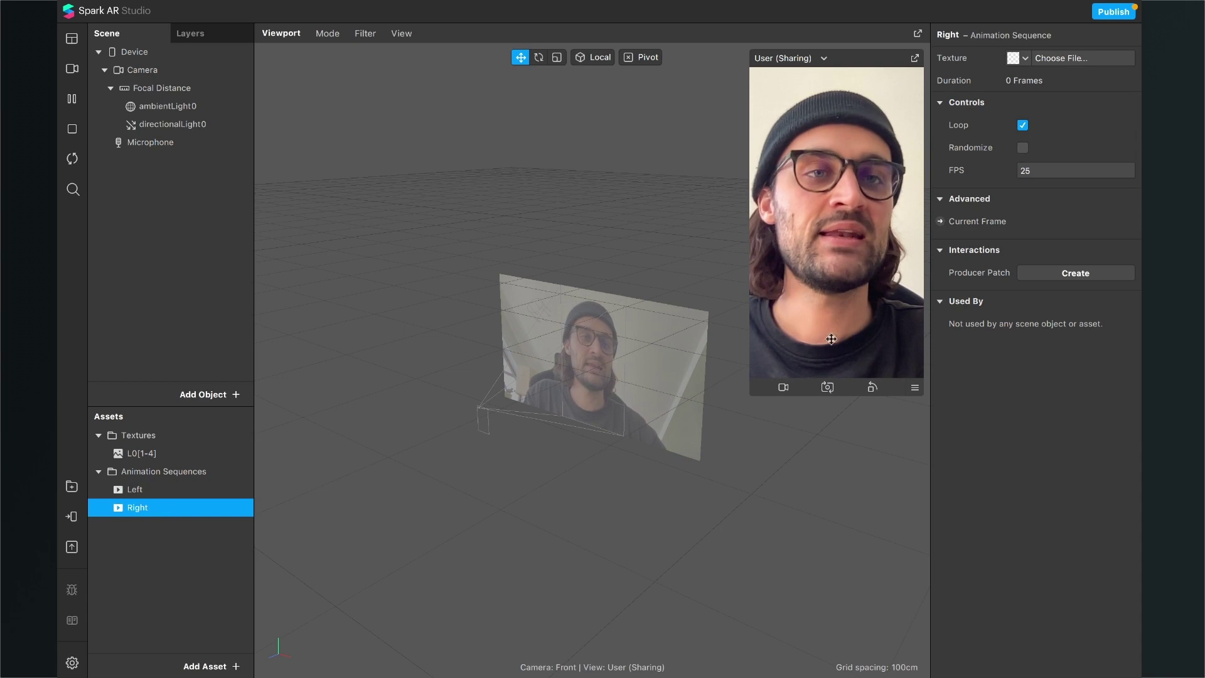
Step: Load R01.png to R04.png from the Assets folder as a new texture for the Right animation sequence
click(1023, 59)
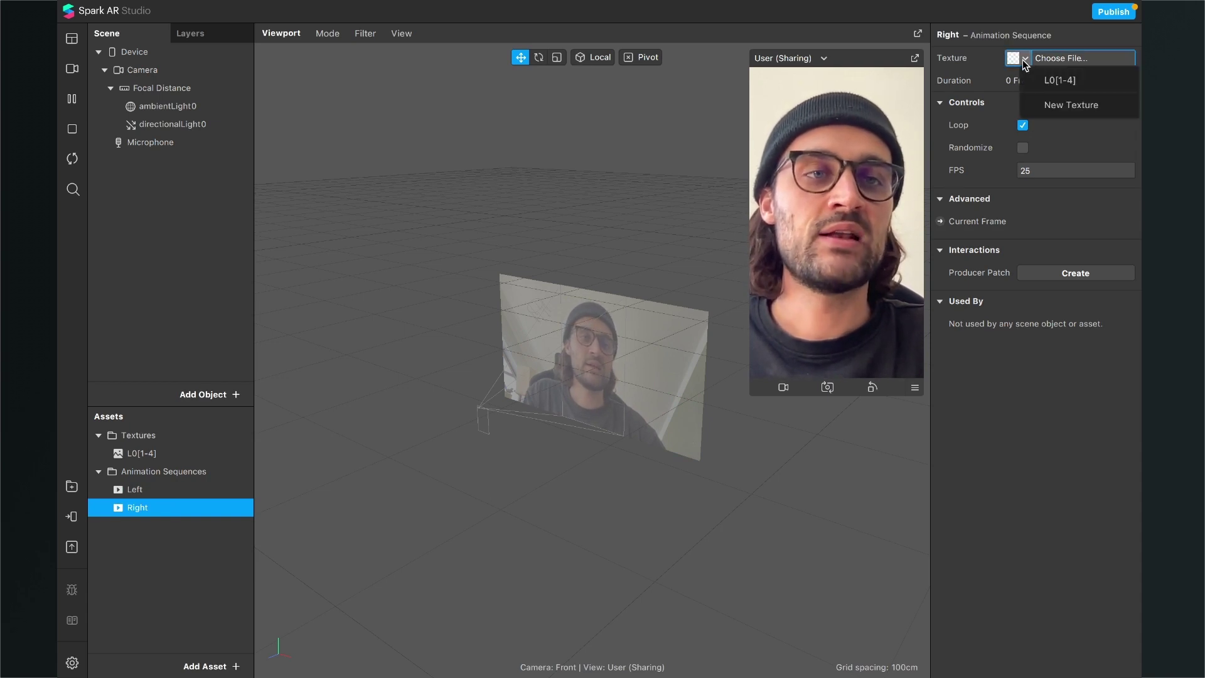
click(1047, 106)
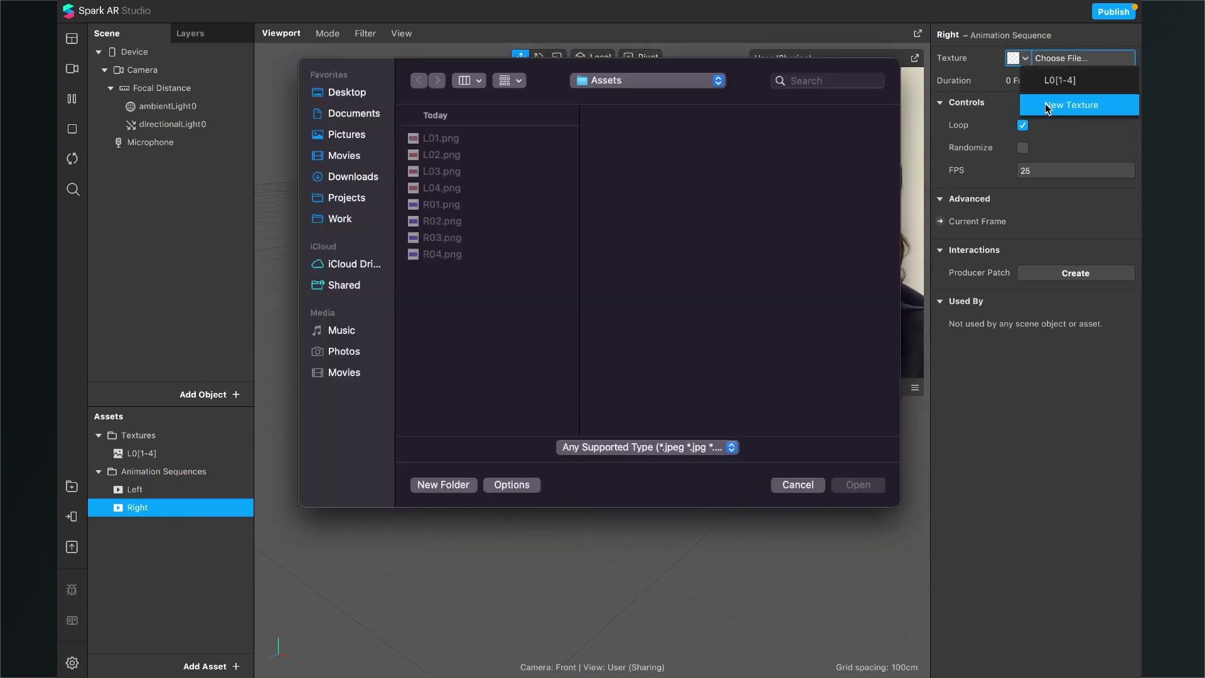
click(456, 207)
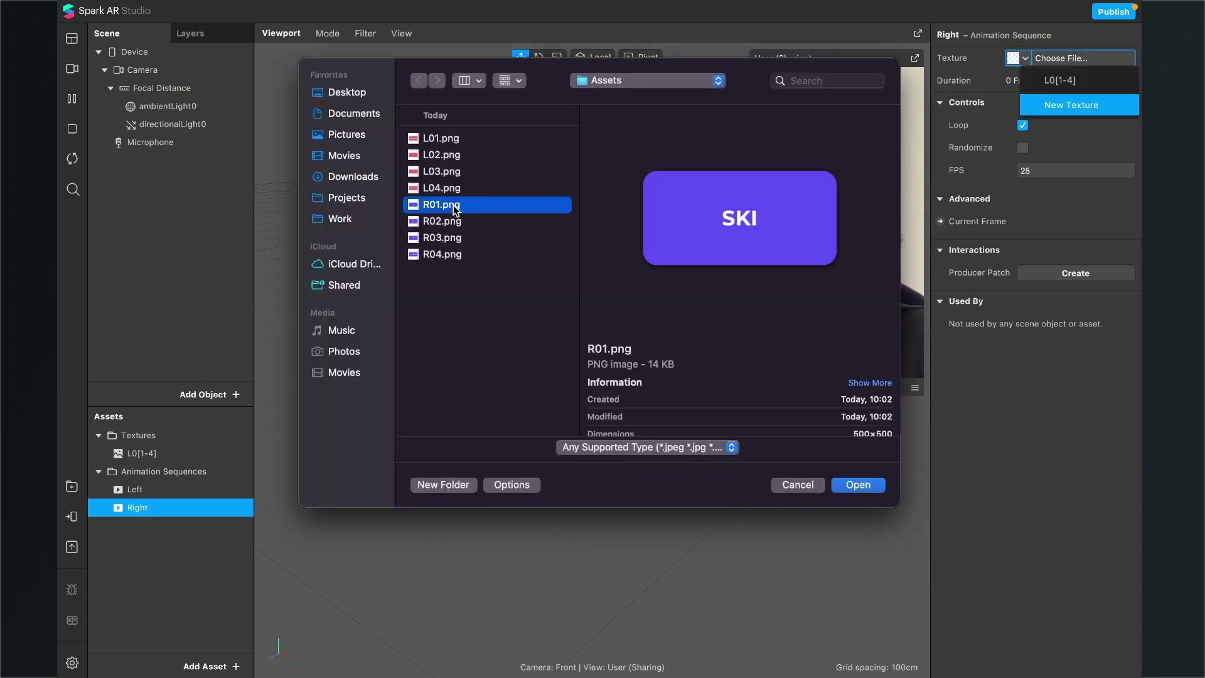
click(442, 256)
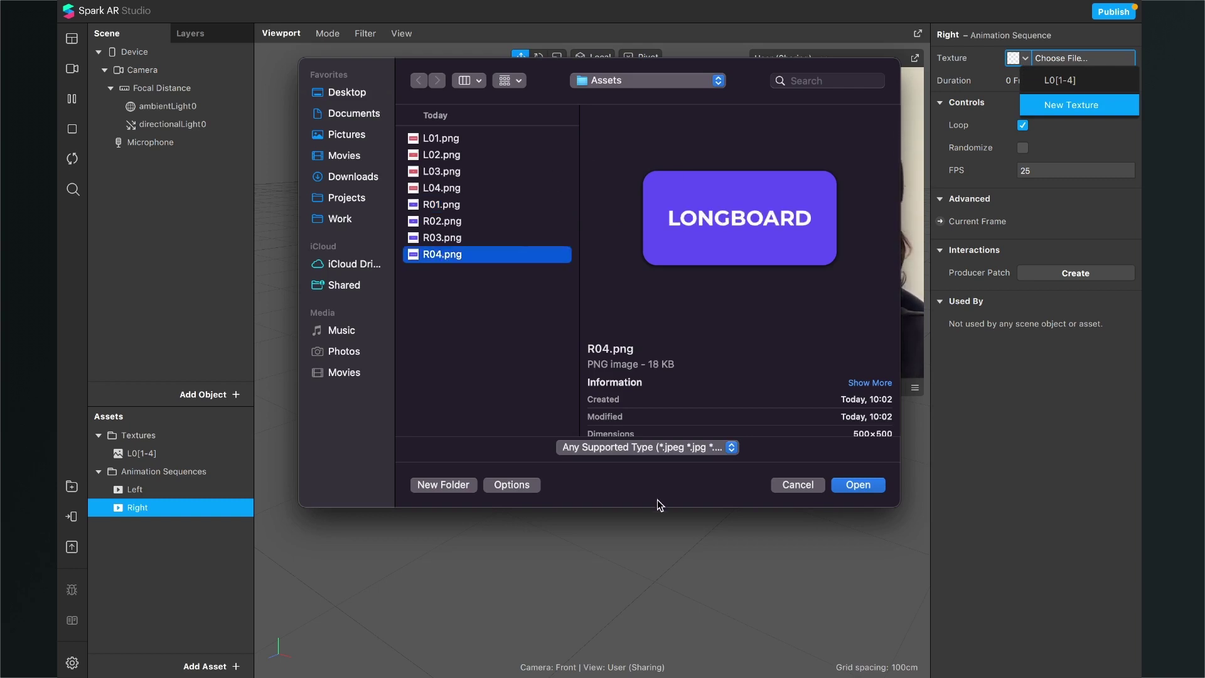
shift+click(445, 255)
click(840, 484)
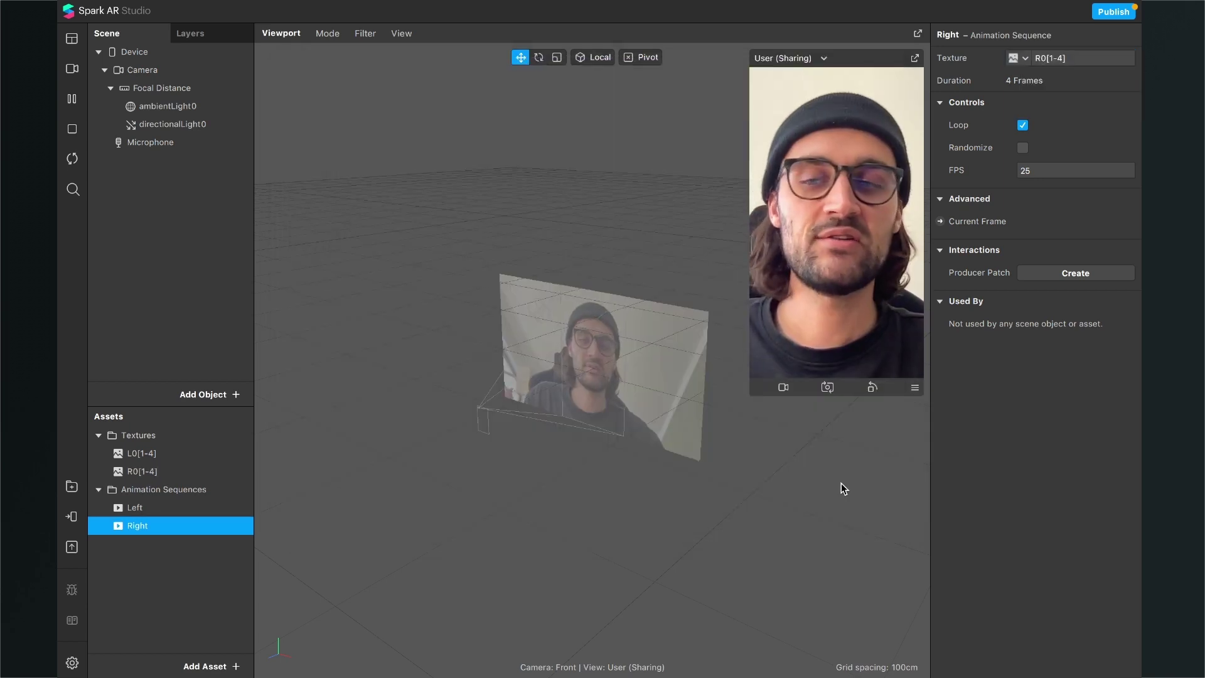
Step: Set the compression of the R0[1-4] texture to None for iOS, Android and Older Android
click(148, 471)
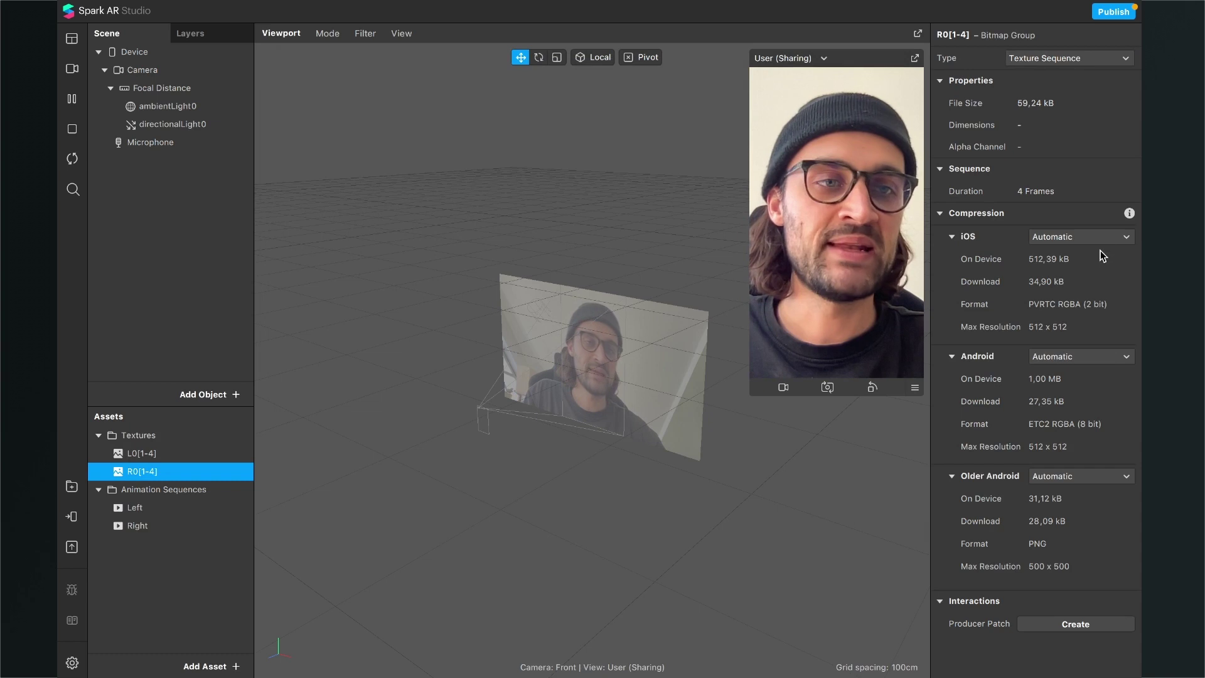
click(1070, 270)
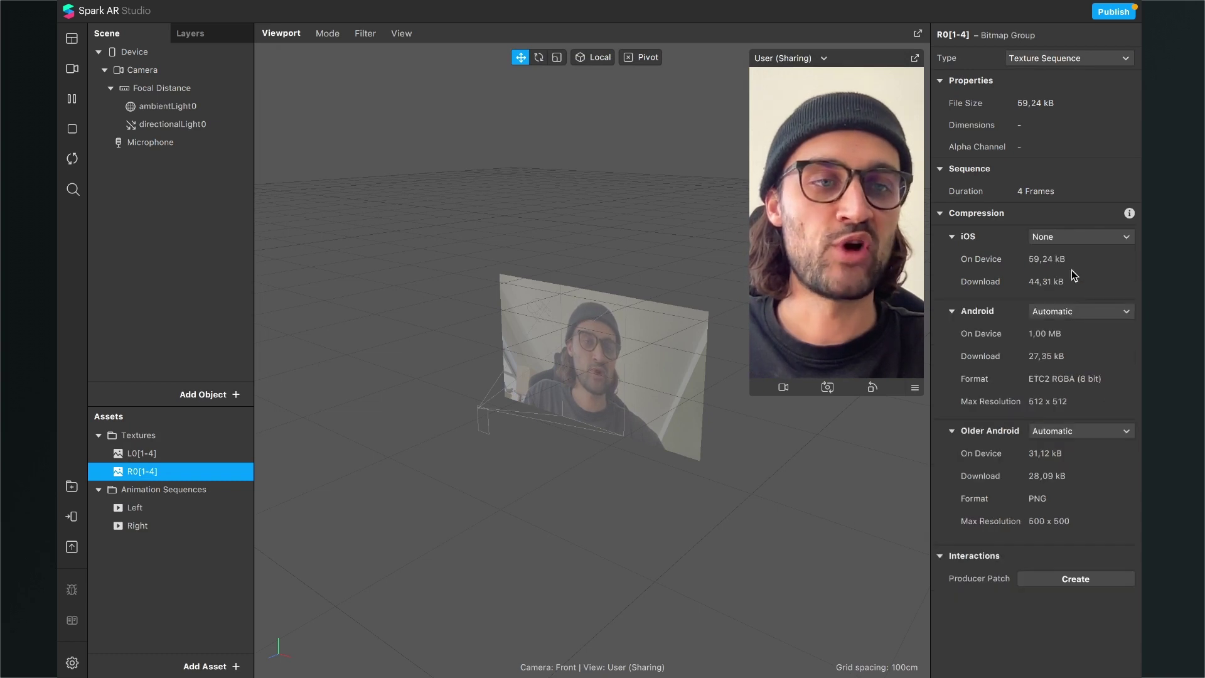
click(1082, 311)
click(1078, 346)
click(1082, 385)
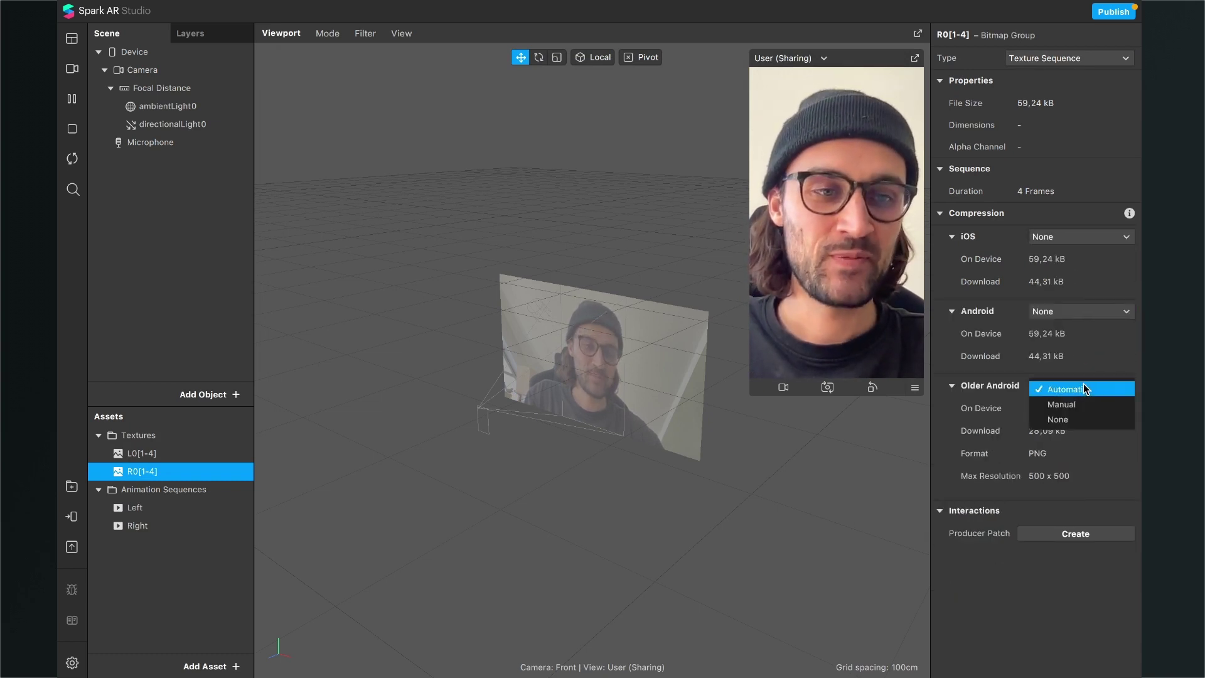
click(1071, 416)
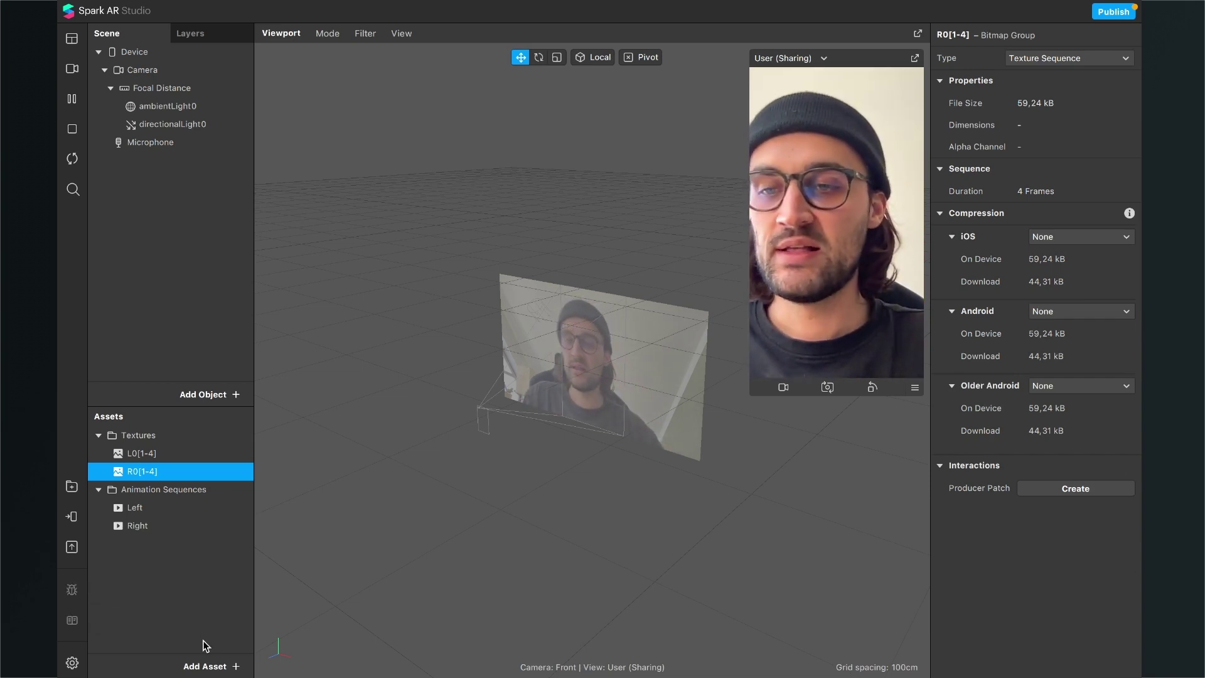
Step: Add a material named LEFT with the Flat shader type and the Left animation sequence as its diffuse texture
click(209, 663)
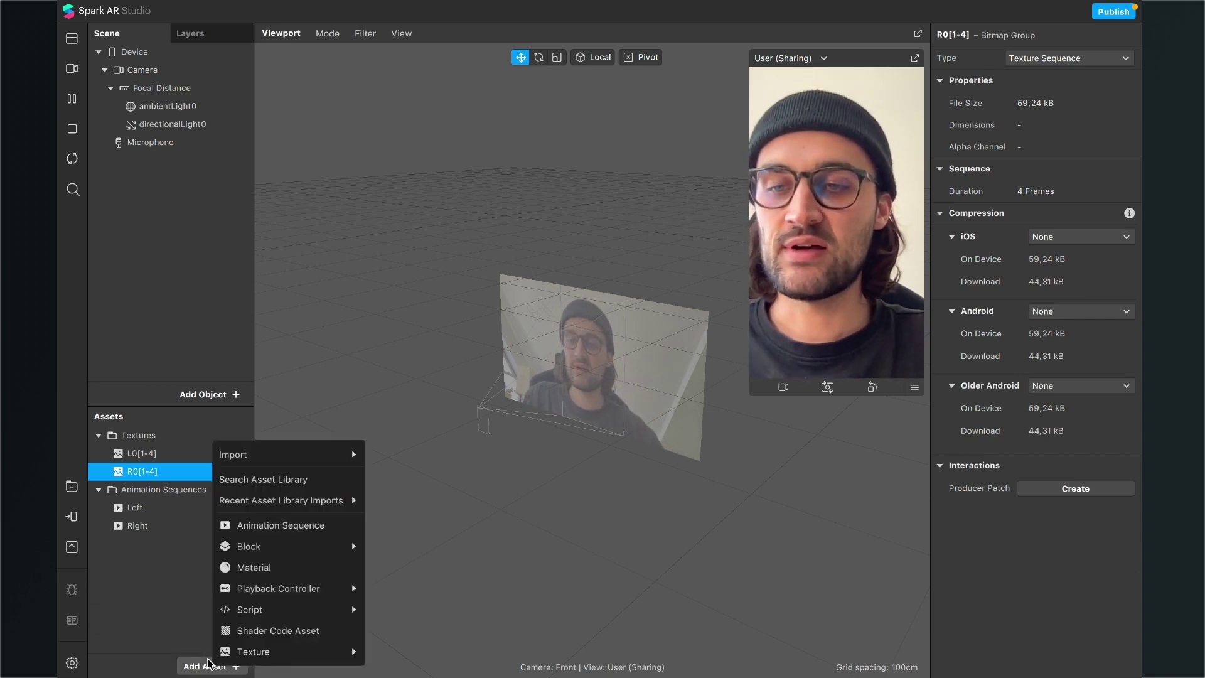
click(272, 564)
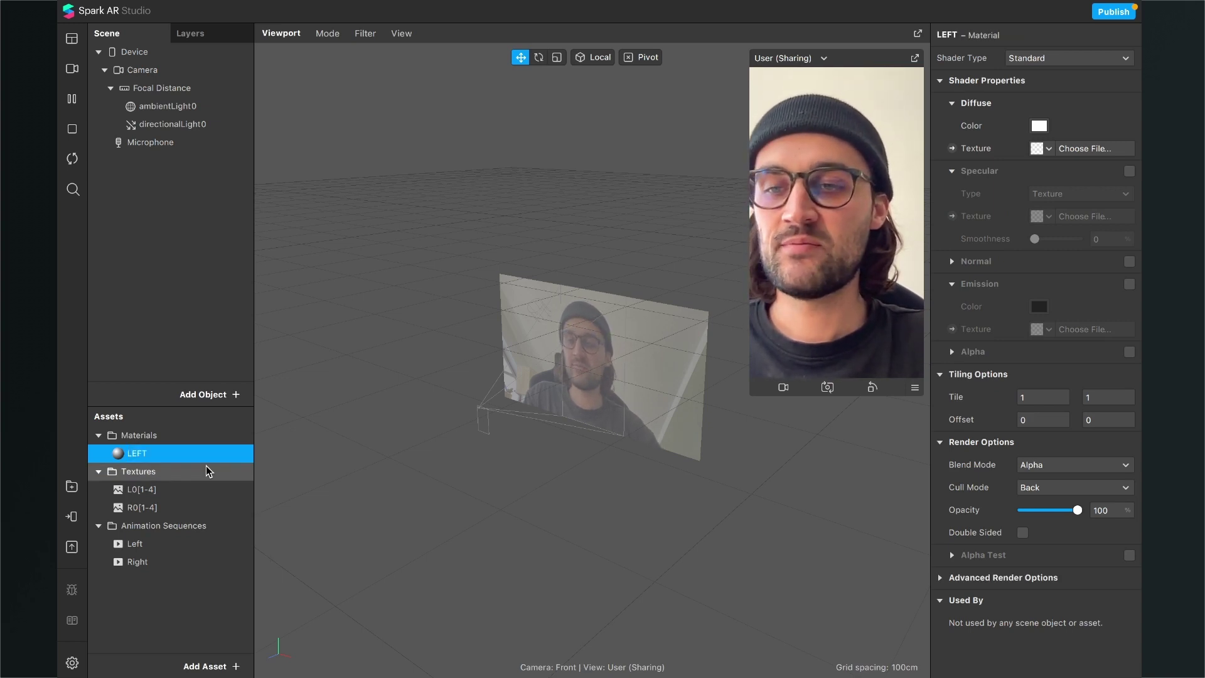
click(1056, 57)
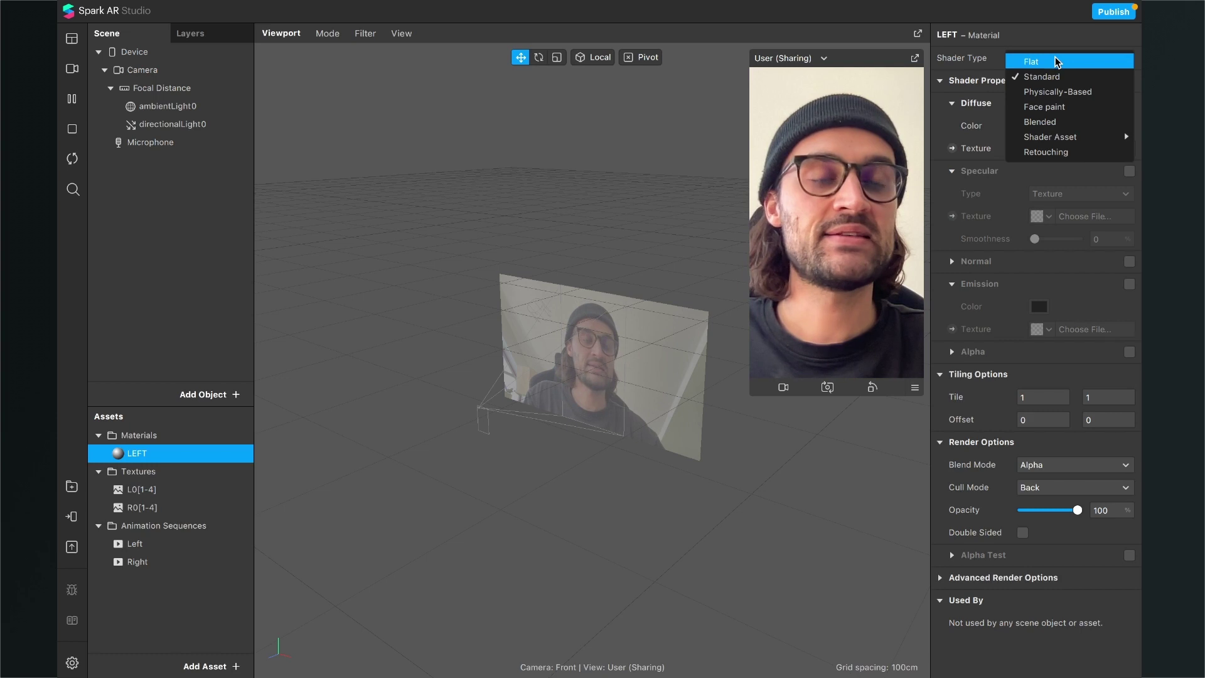
click(1056, 61)
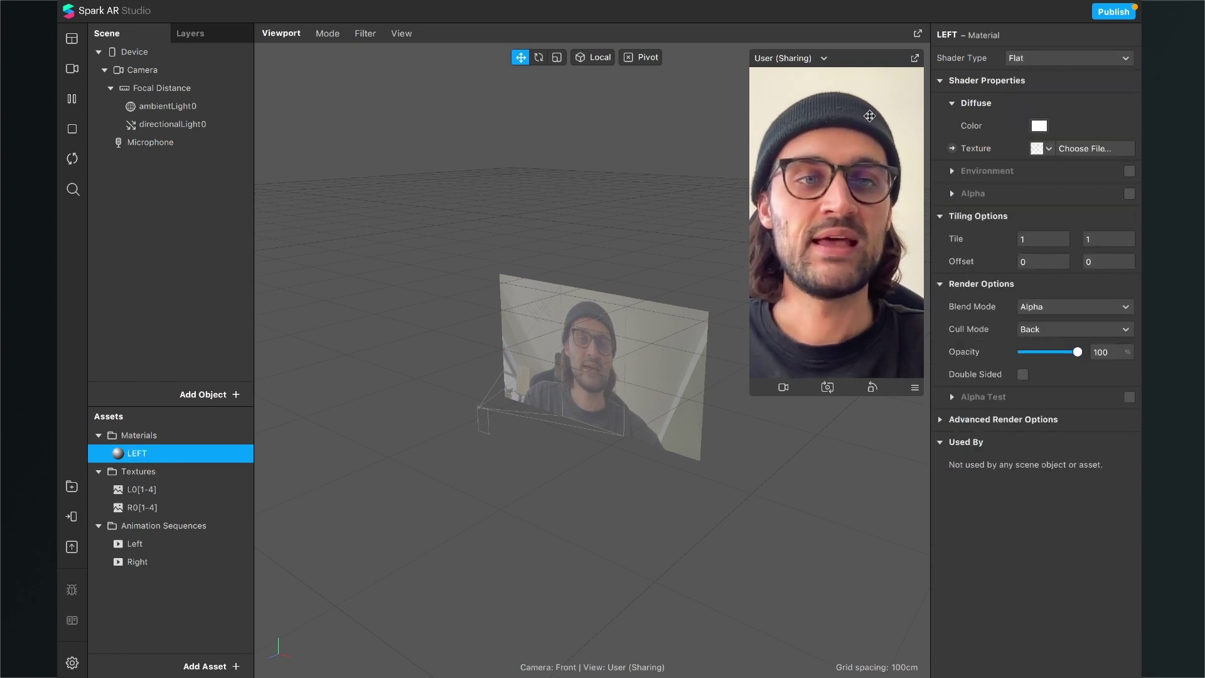
click(1045, 148)
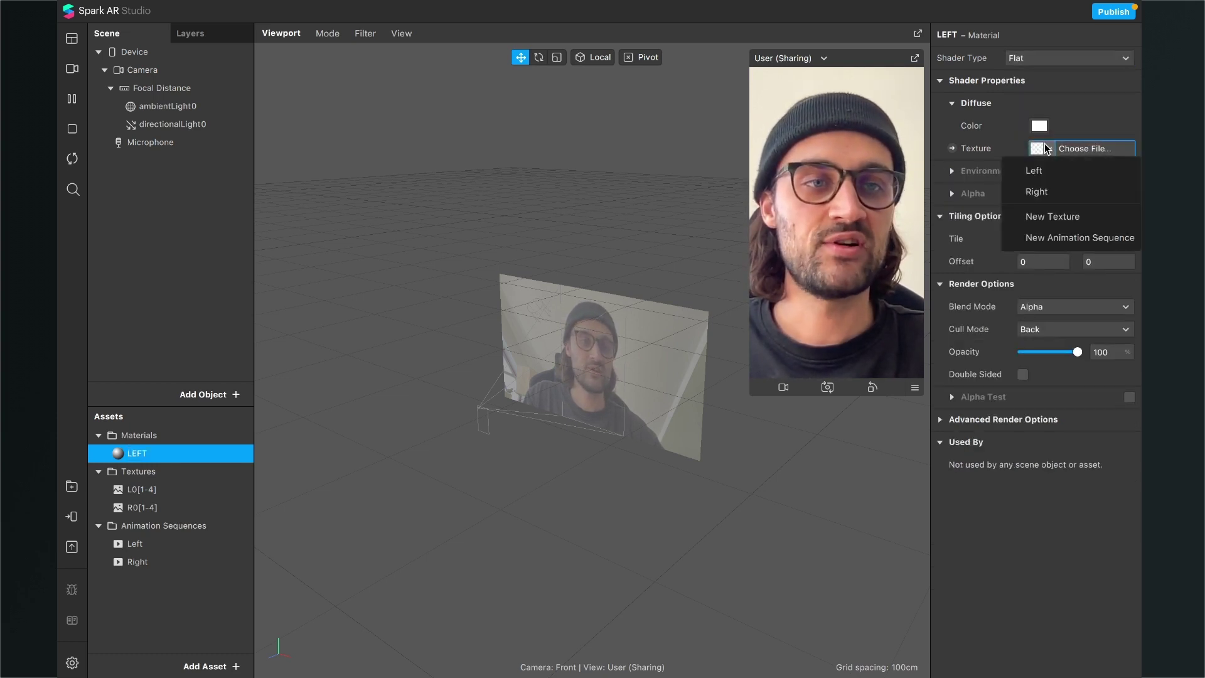
click(1048, 172)
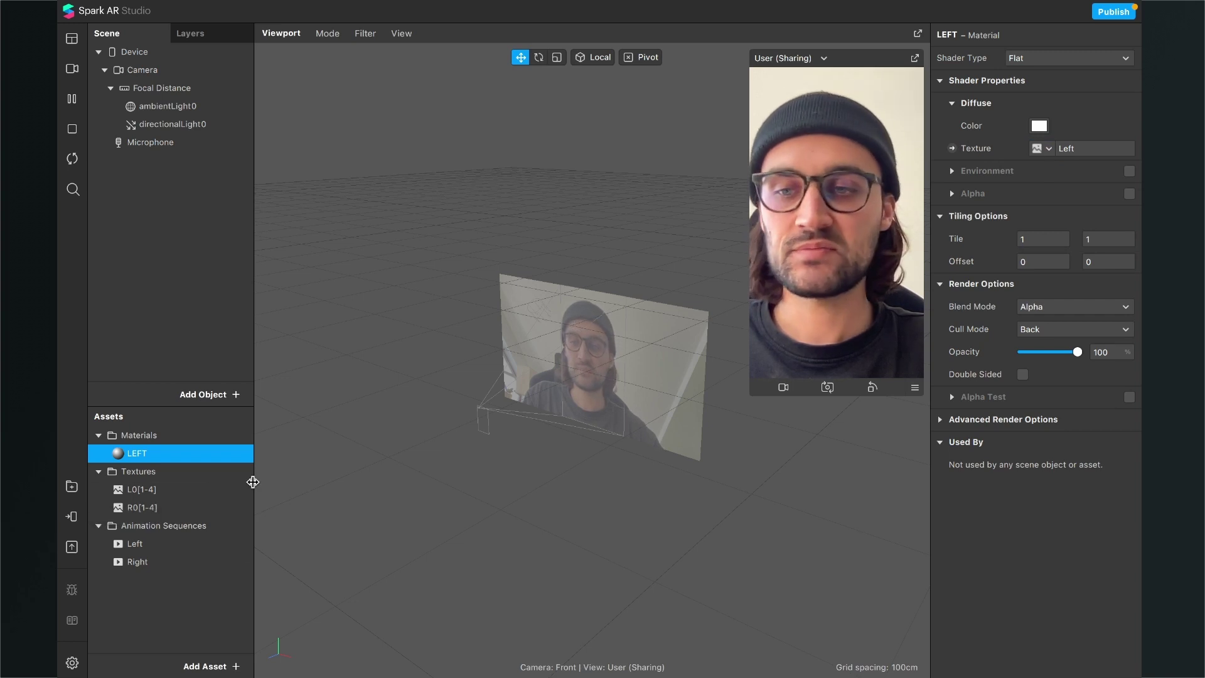
Step: Add a material named RIGHT with the Flat shader type and the Right animation sequence as its diffuse texture
click(221, 665)
click(289, 564)
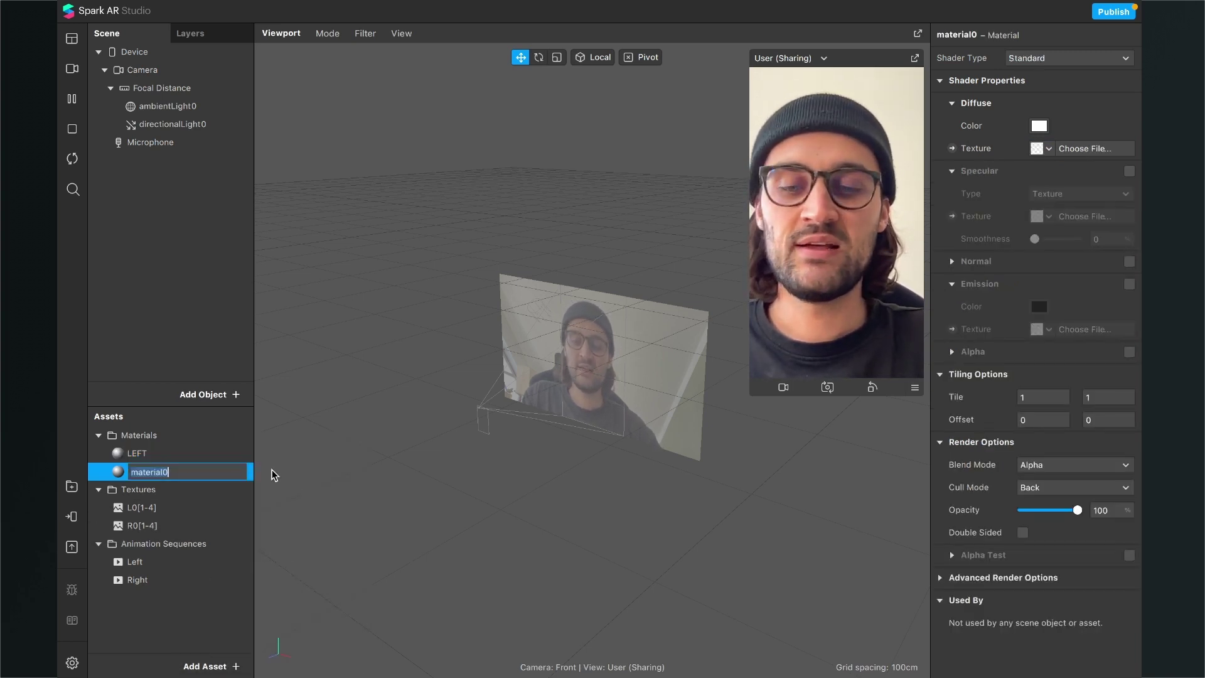
text(RIGHT)
key(Return)
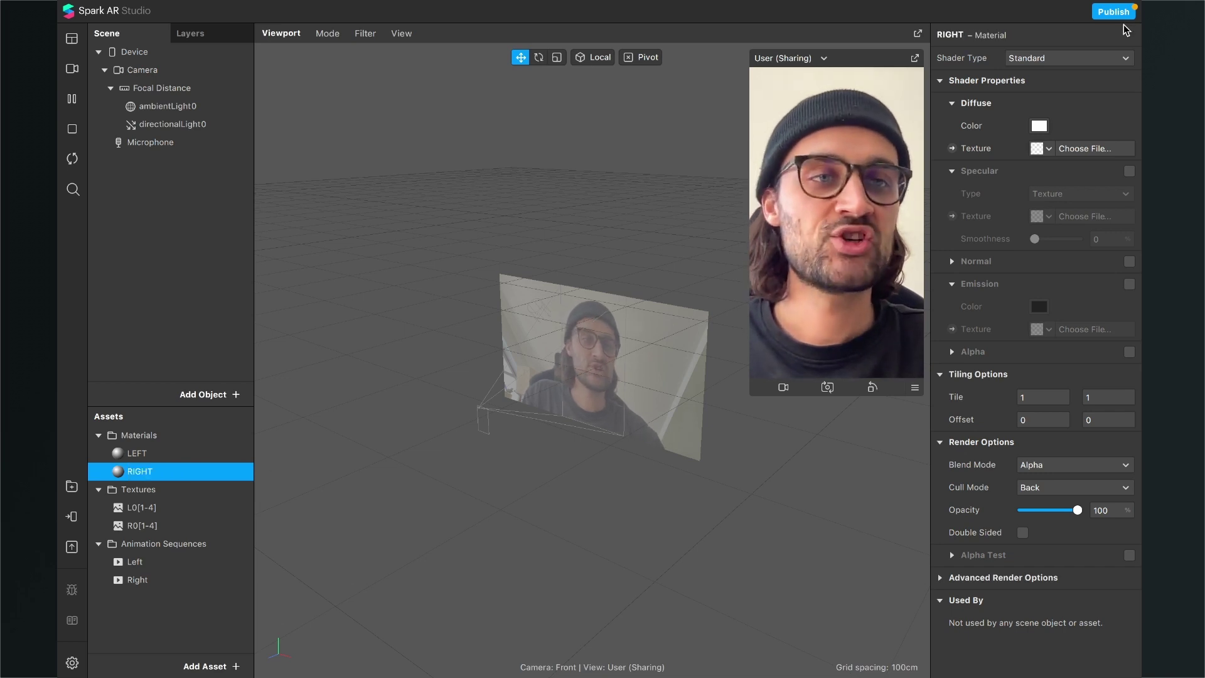
click(1095, 57)
click(1082, 65)
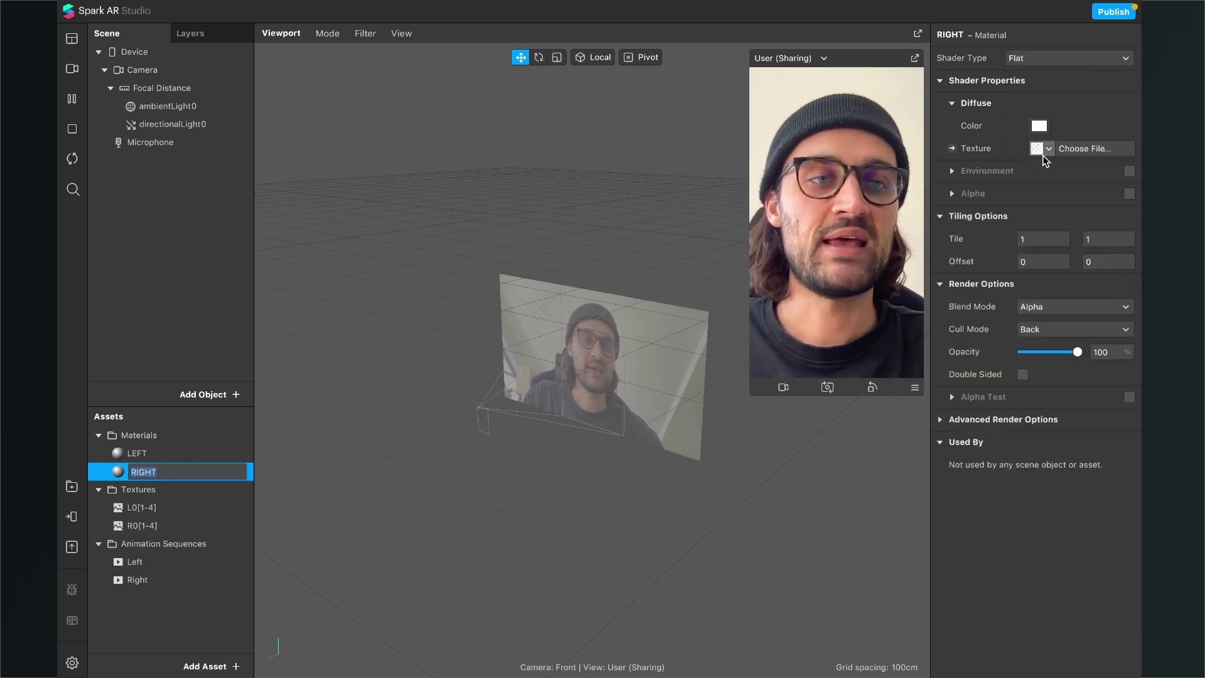
click(1042, 150)
click(1043, 191)
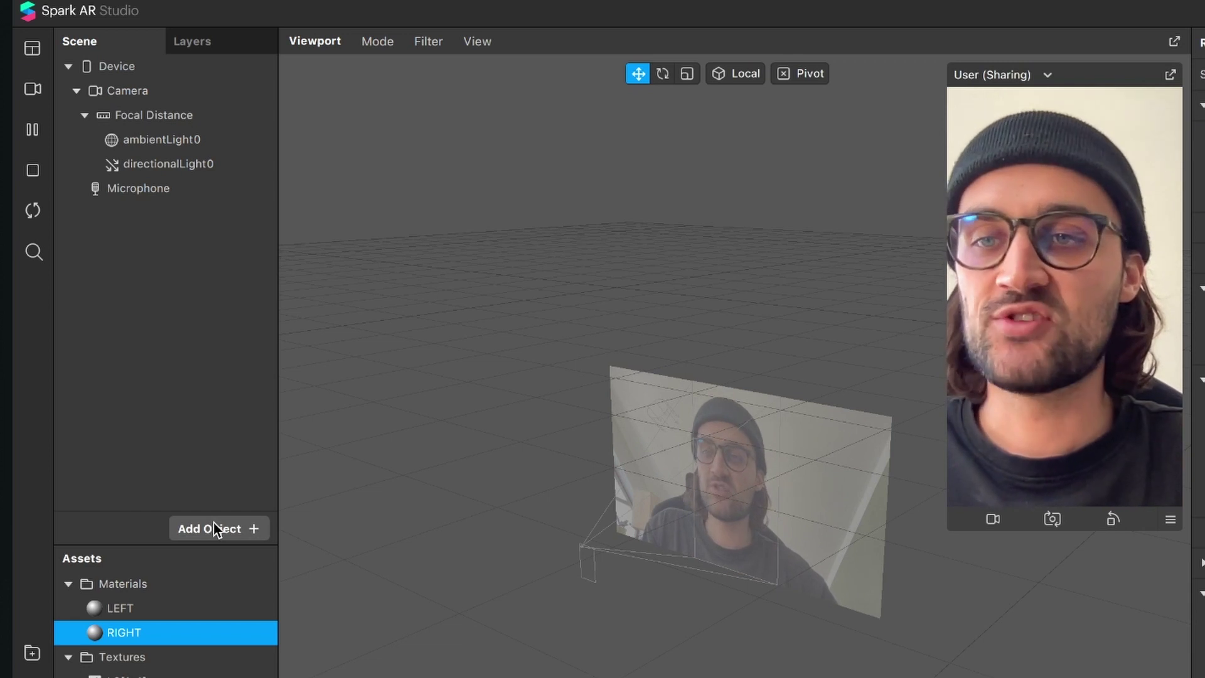
Step: Add a null object to the scene under Focal Distance
click(214, 526)
text(NUL)
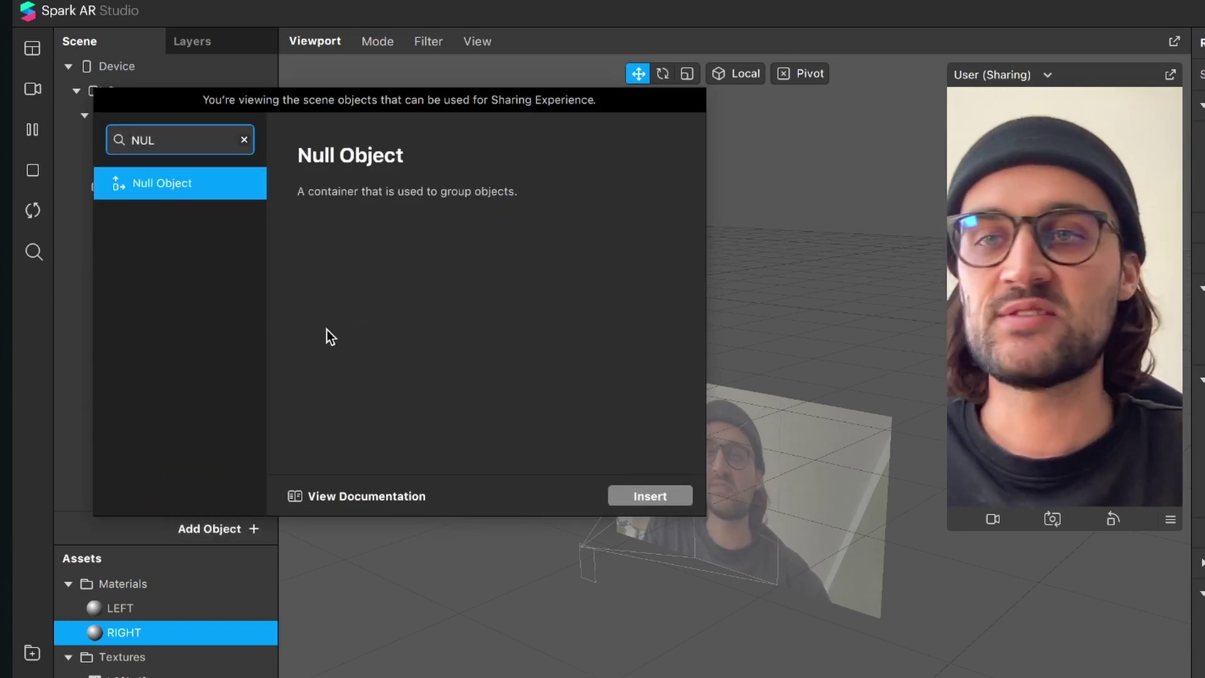
key(Return)
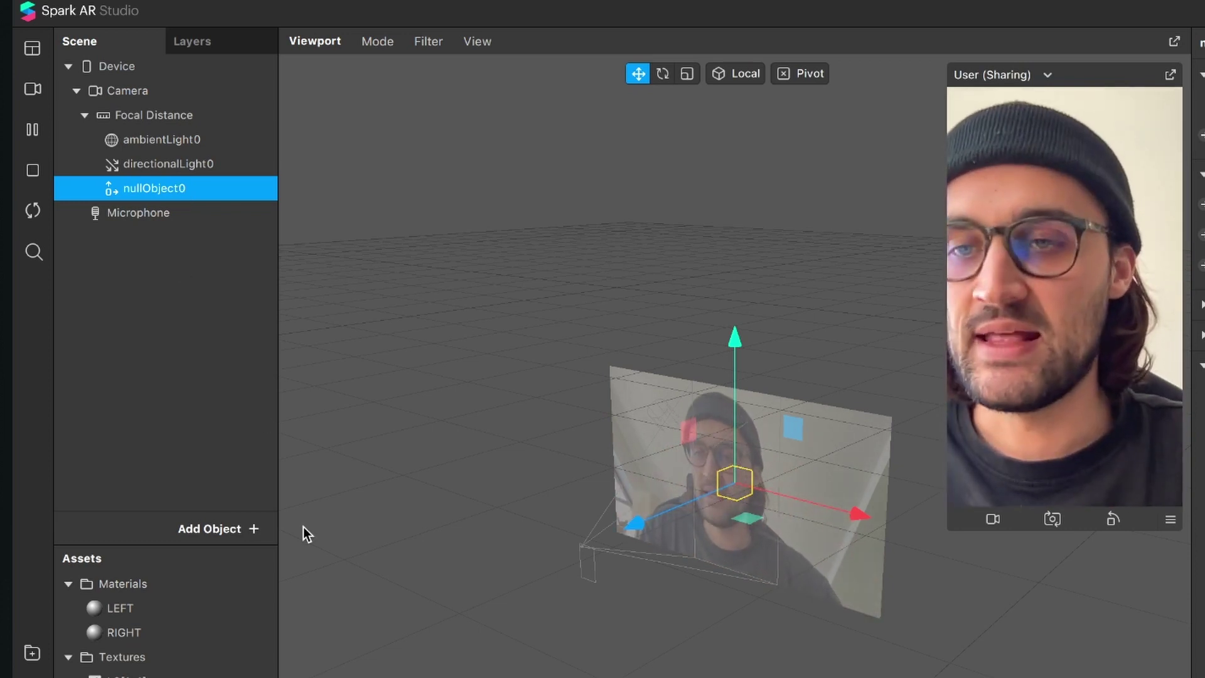
Step: Add a plane to the scene and name it Left
click(217, 528)
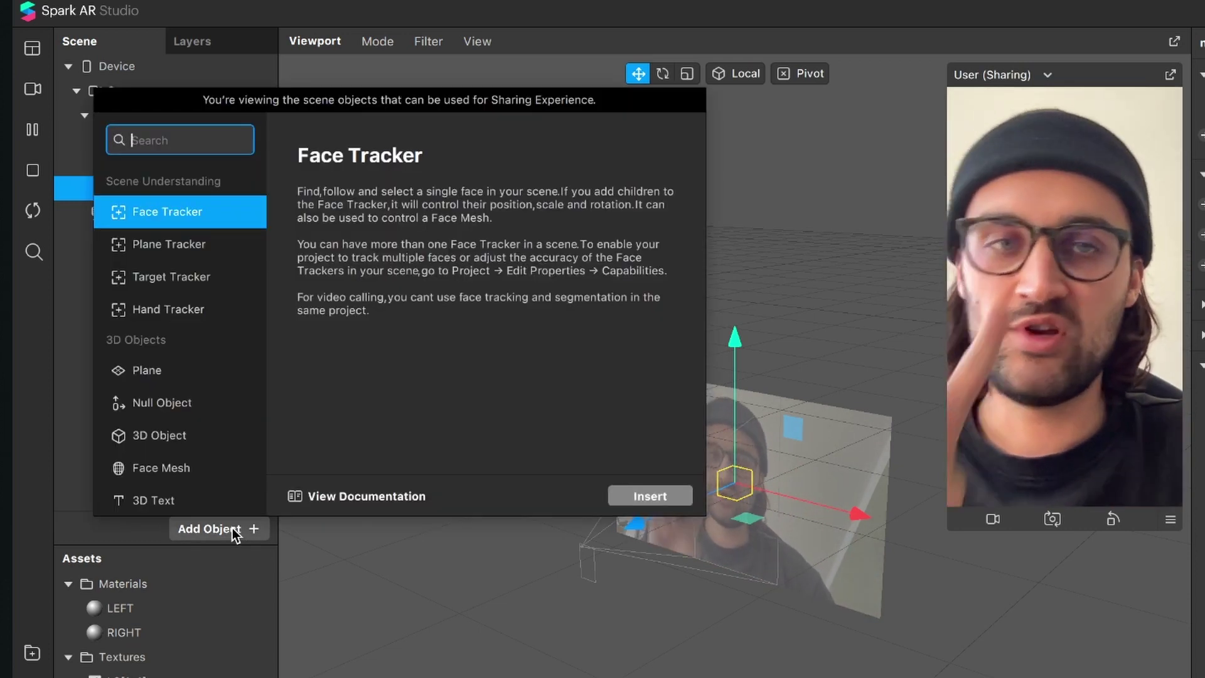
text(pla)
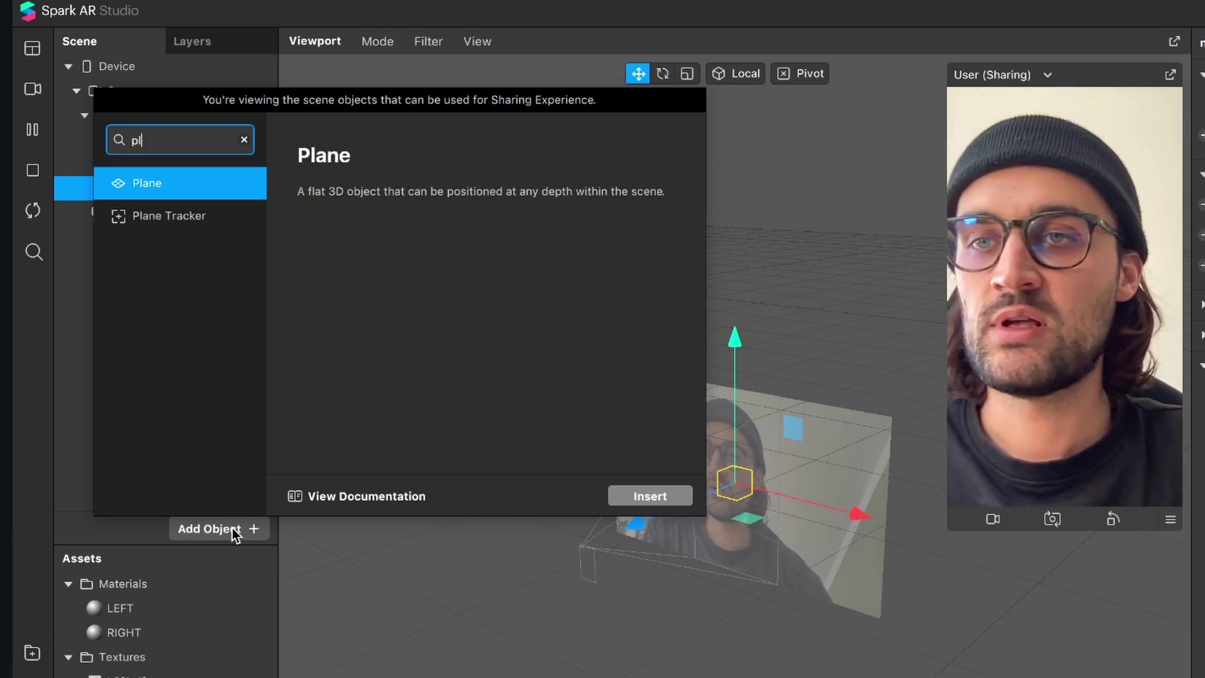
key(Return)
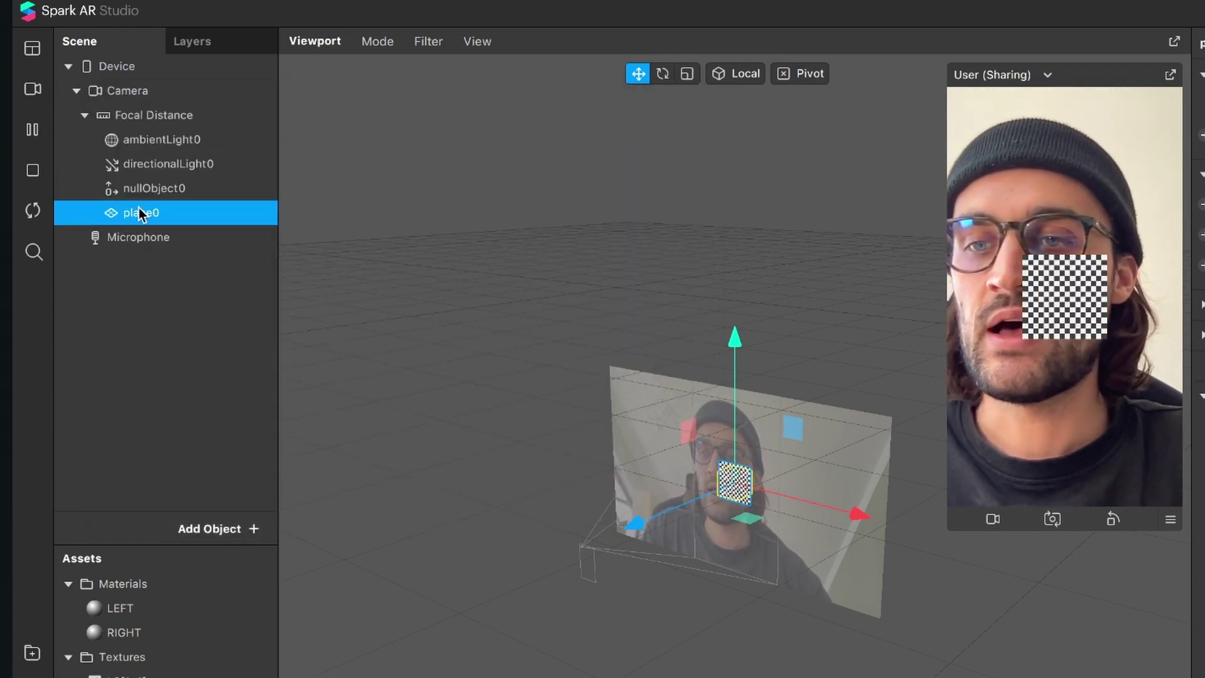
text(Left)
key(Return)
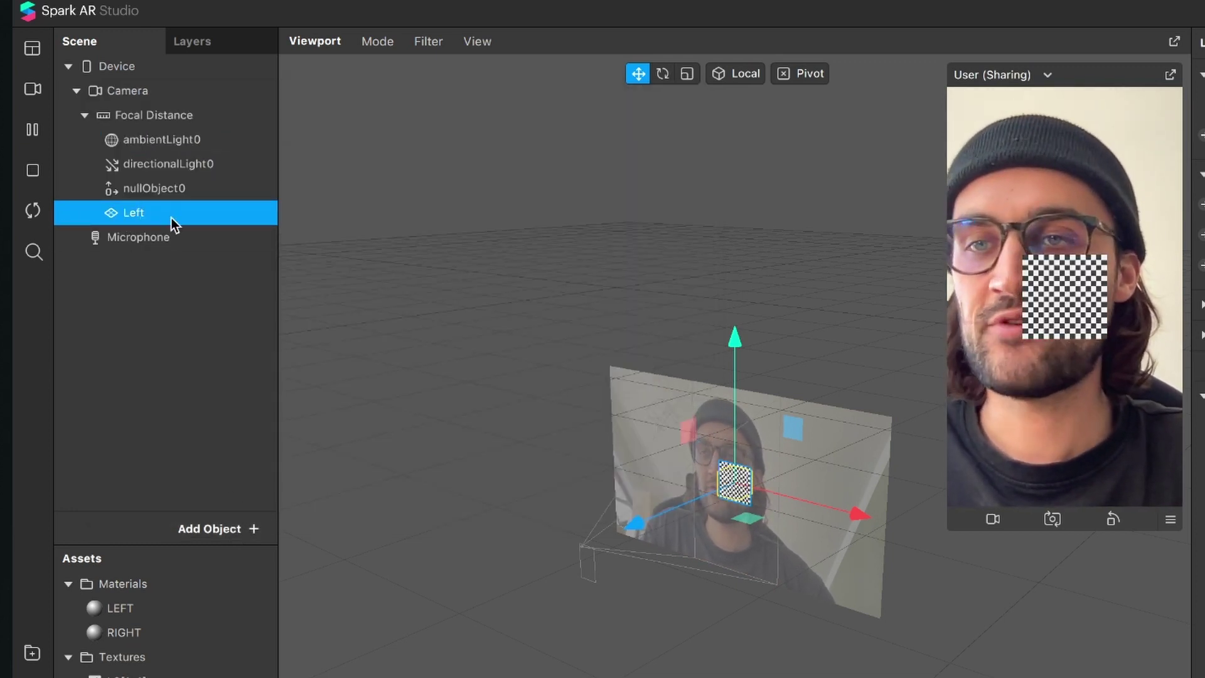
Step: Duplicate the Left plane and name the copy Right
key(ctrl+d)
double_click(157, 234)
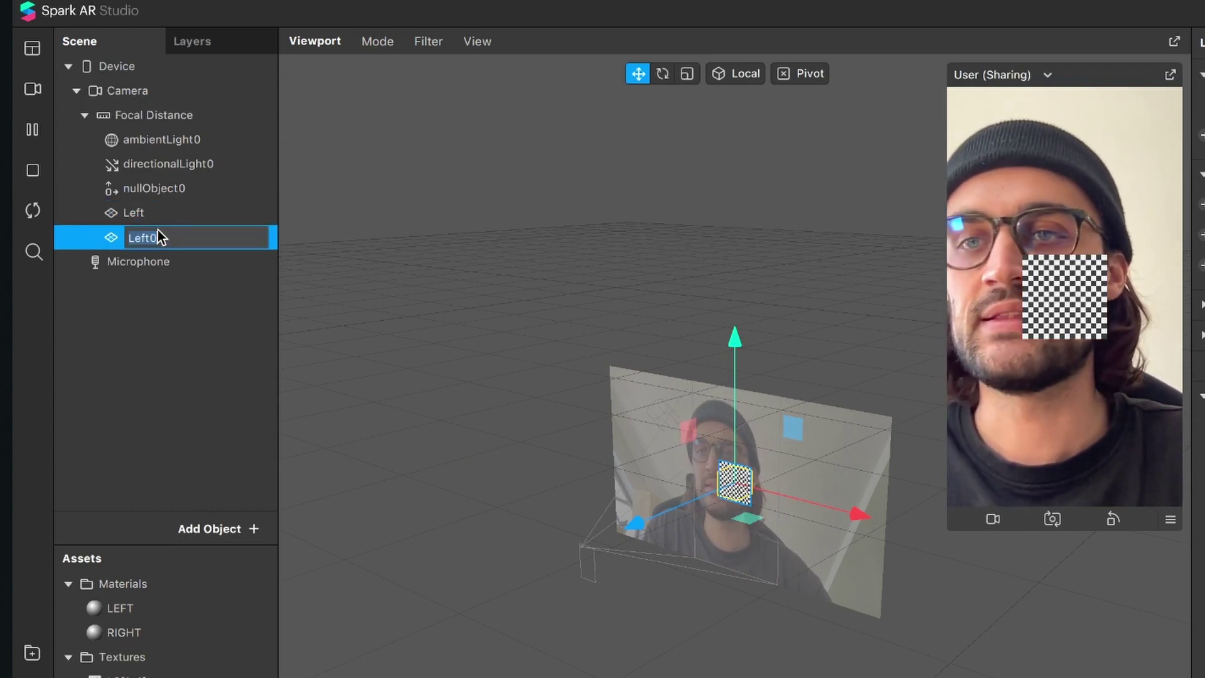
text(Right)
key(Return)
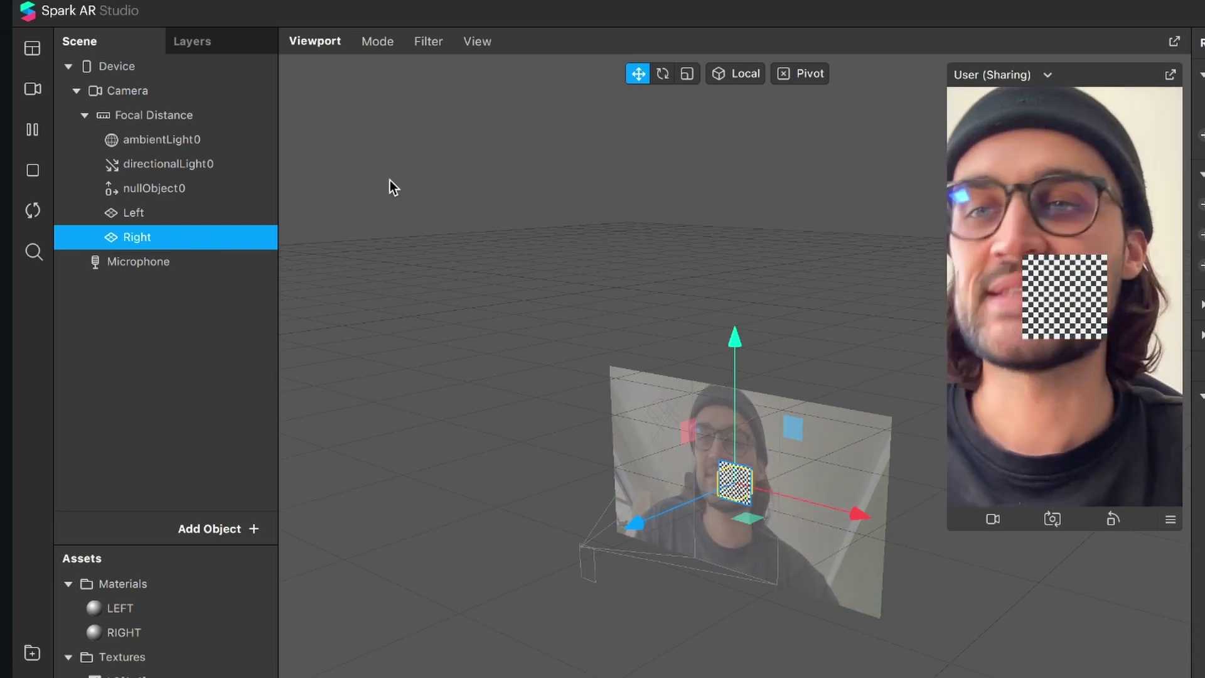
Step: Space the Left and Right planes apart along X, with the Right plane at X position 0,07
click(218, 213)
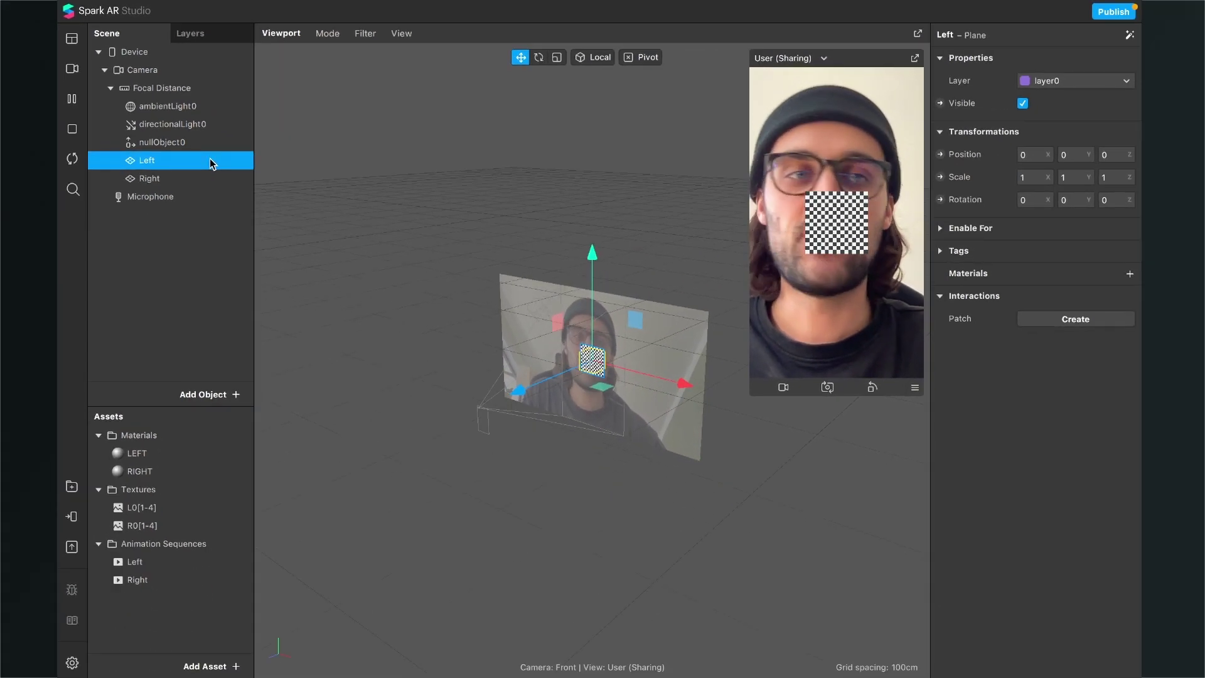
click(1042, 153)
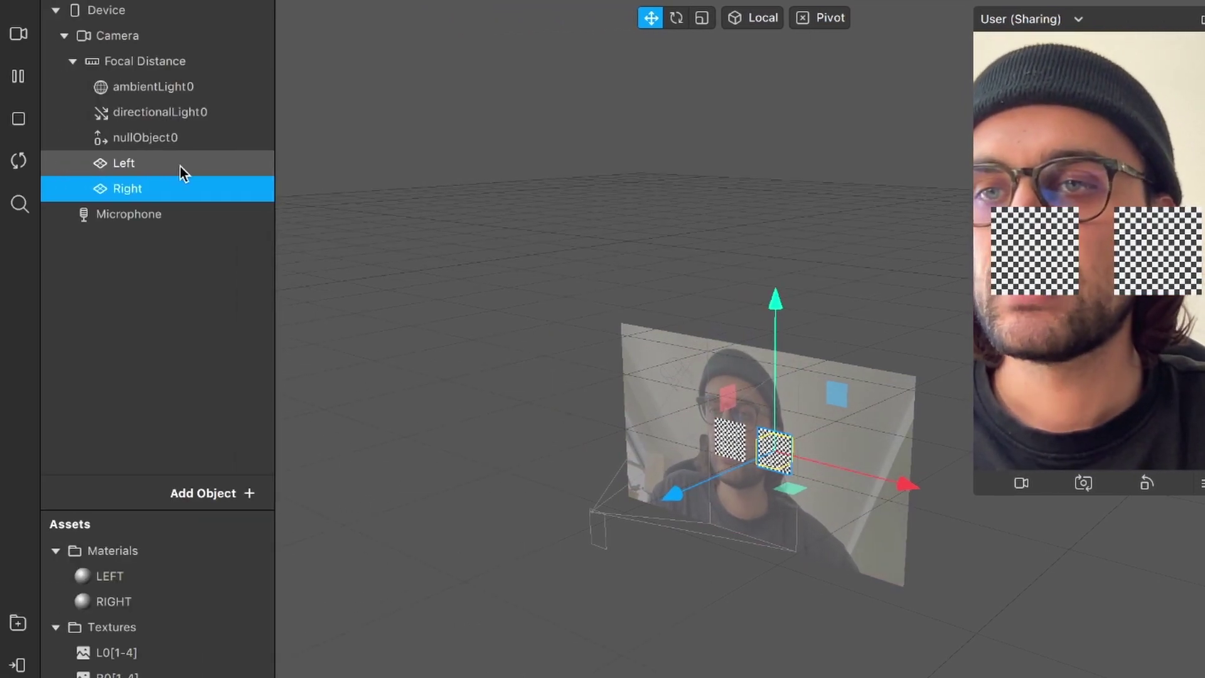
Step: Nest the Left and Right planes inside the null object and rename the null object Cards
shift+click(179, 164)
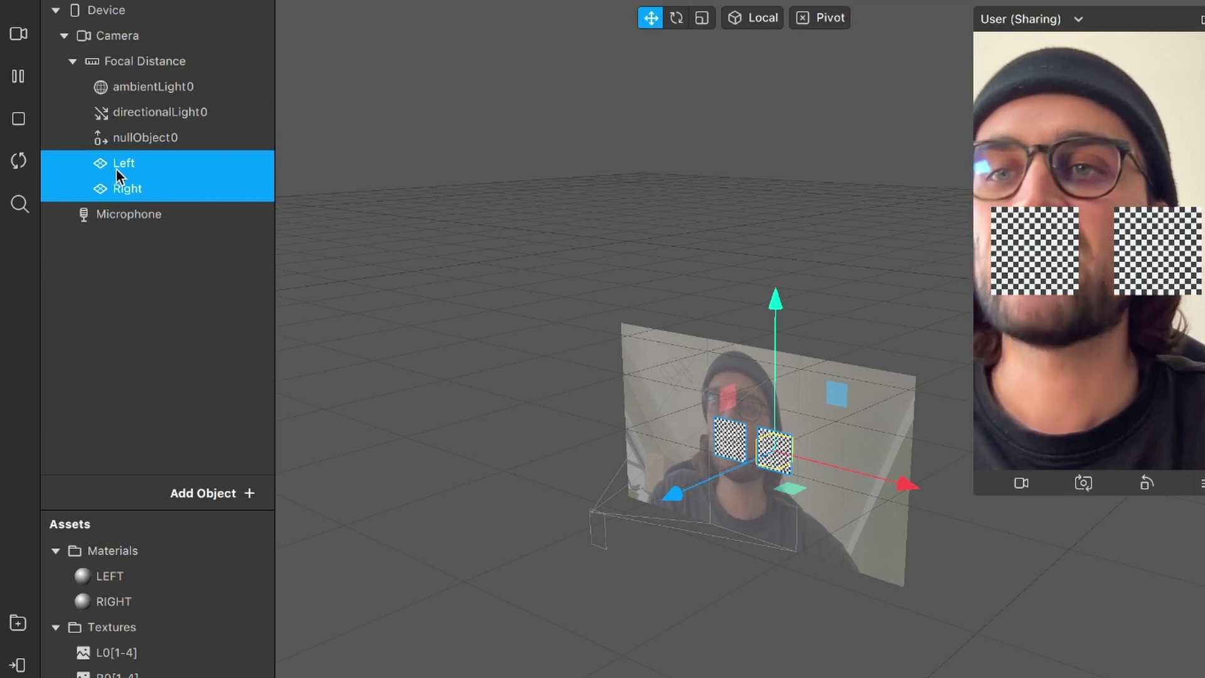
drag(118, 167, 170, 138)
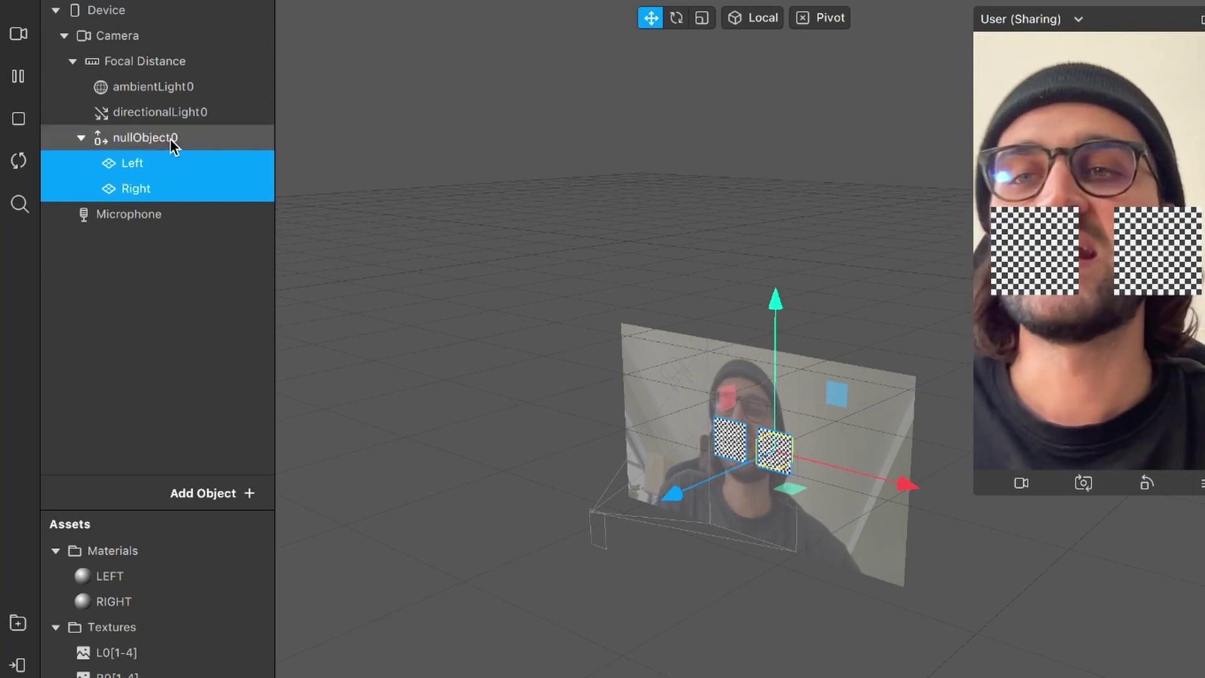
click(136, 136)
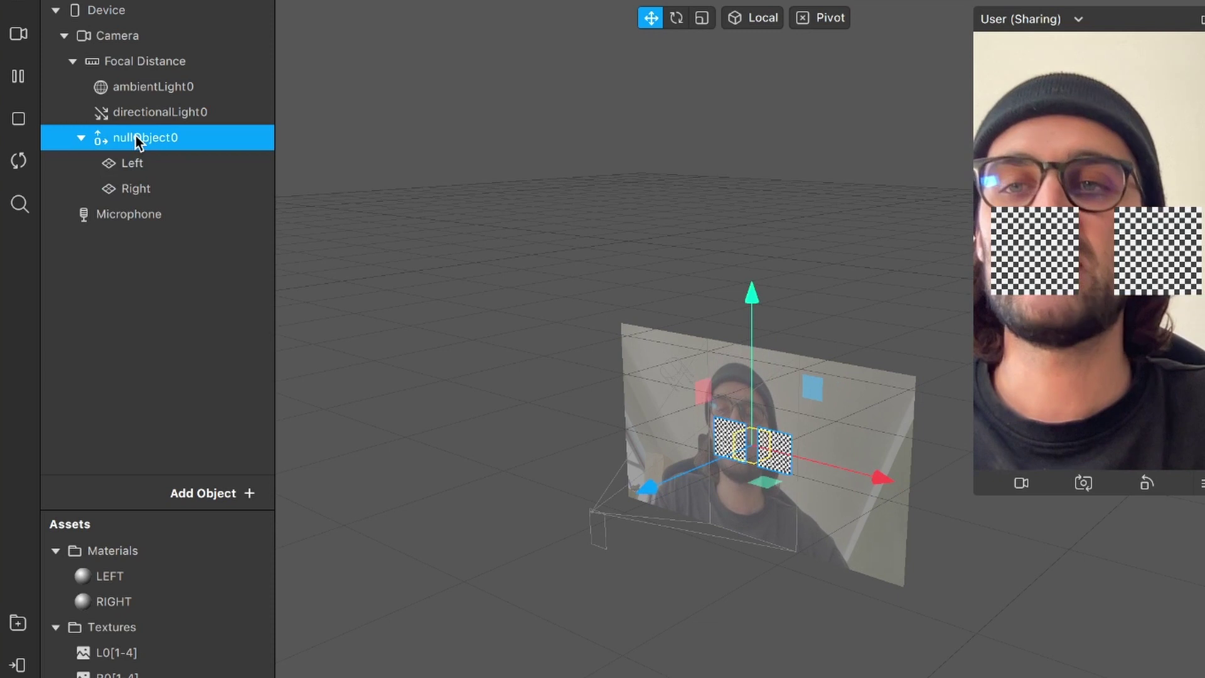
click(135, 135)
text(Cands)
key(Return)
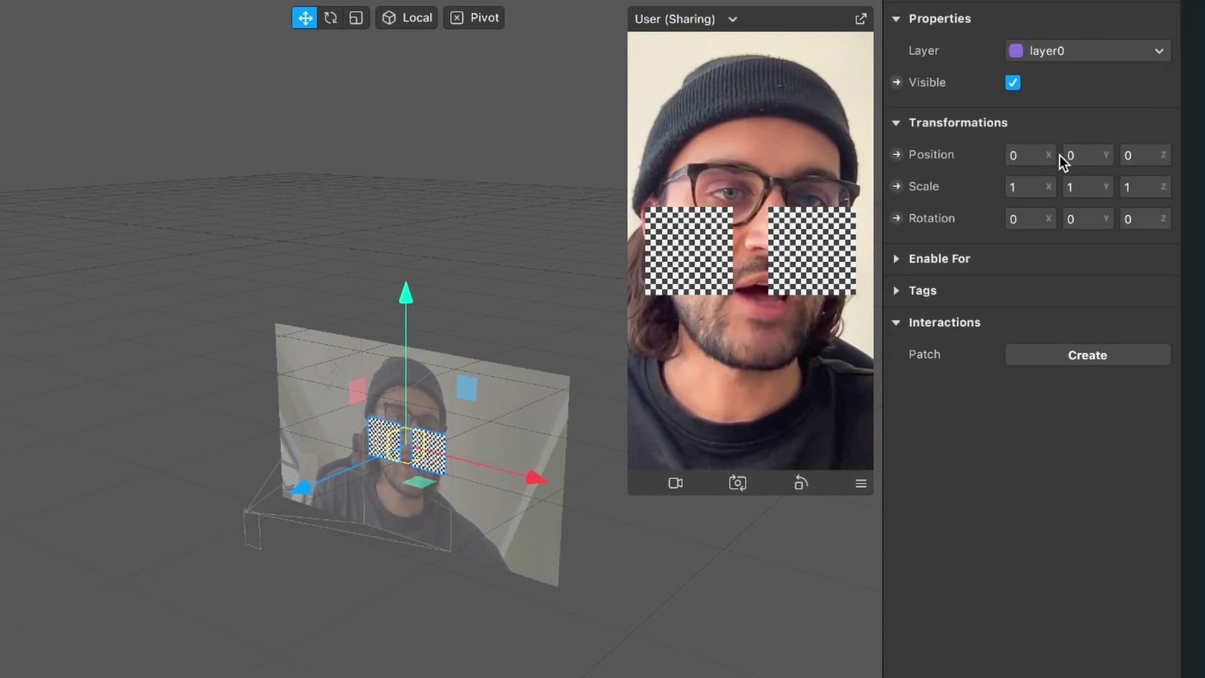
Step: Set the Y position of the Cards null object to 0,14
click(1086, 156)
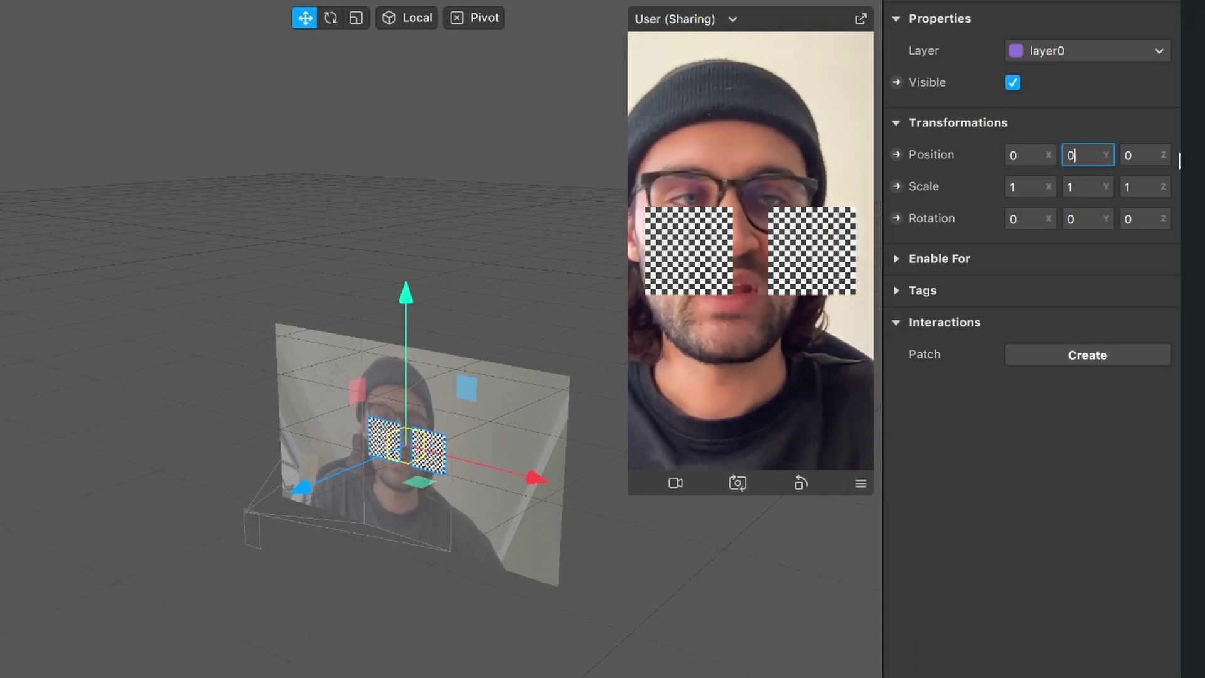
text(,14)
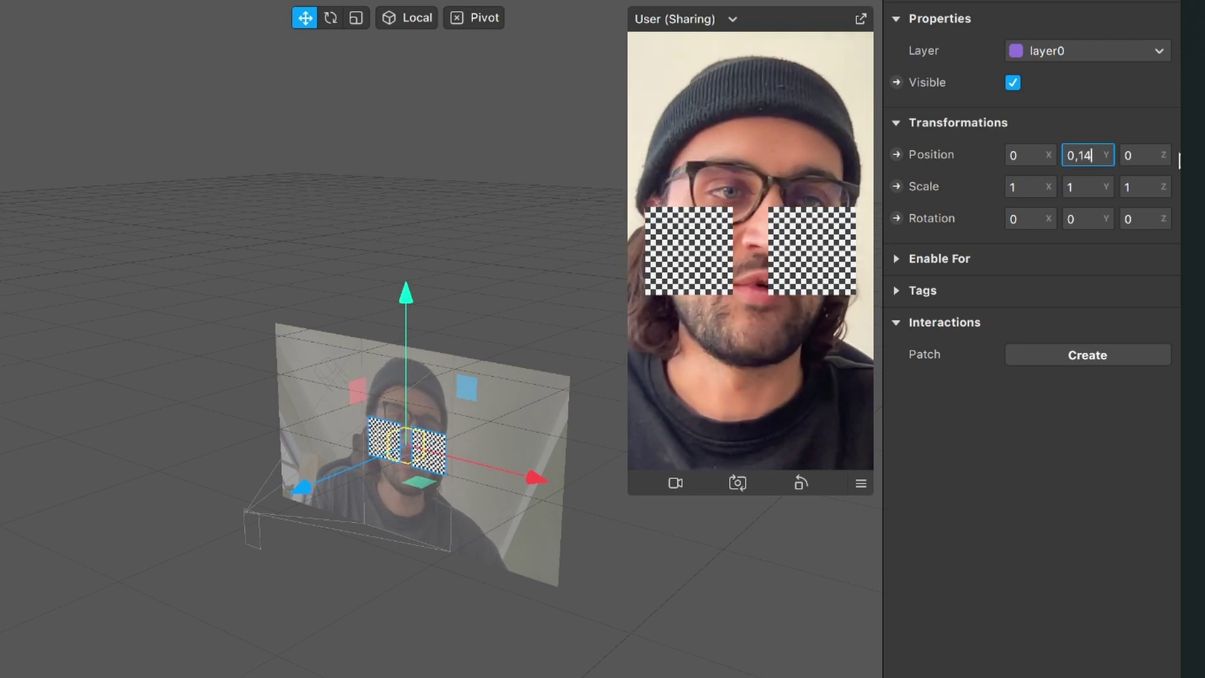
key(Return)
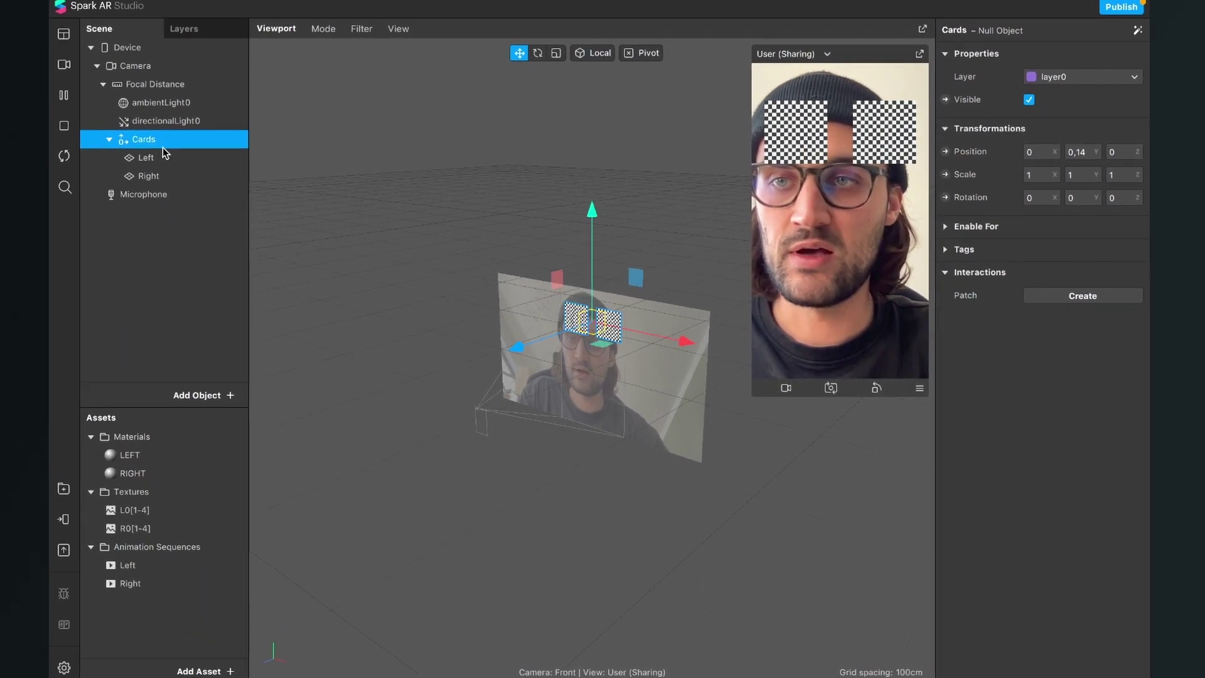
Step: Set the X and Y scale of both the Left and Right planes to 1,2
click(154, 177)
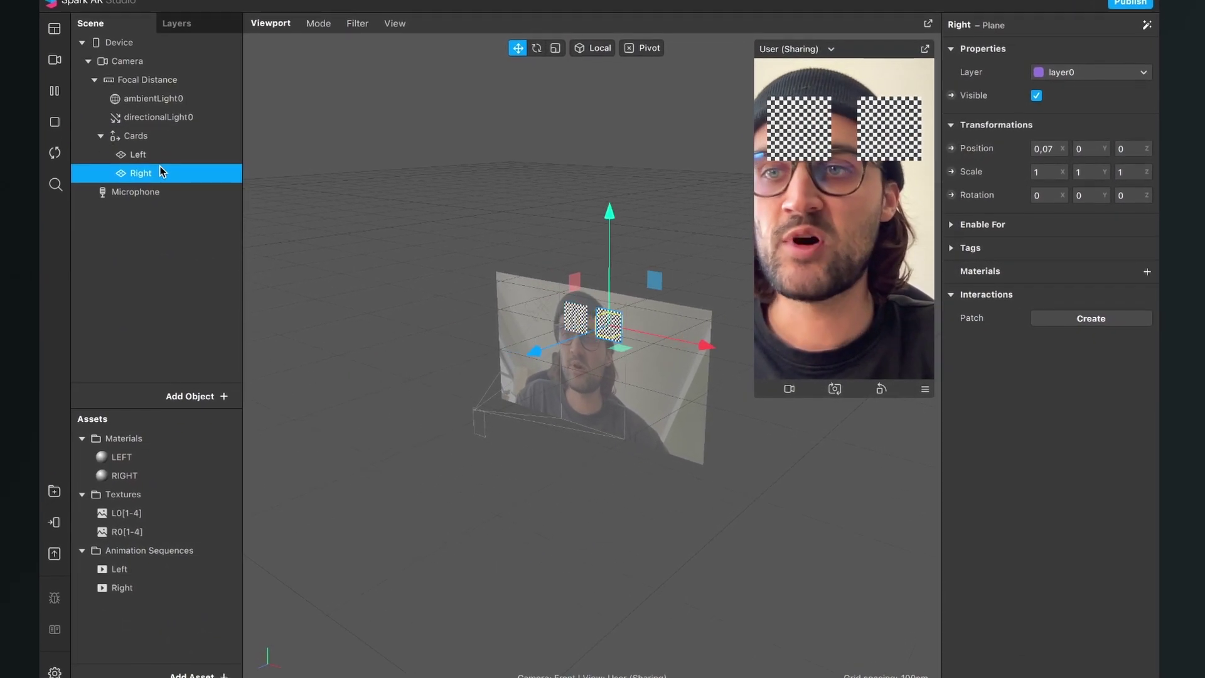
shift+click(133, 148)
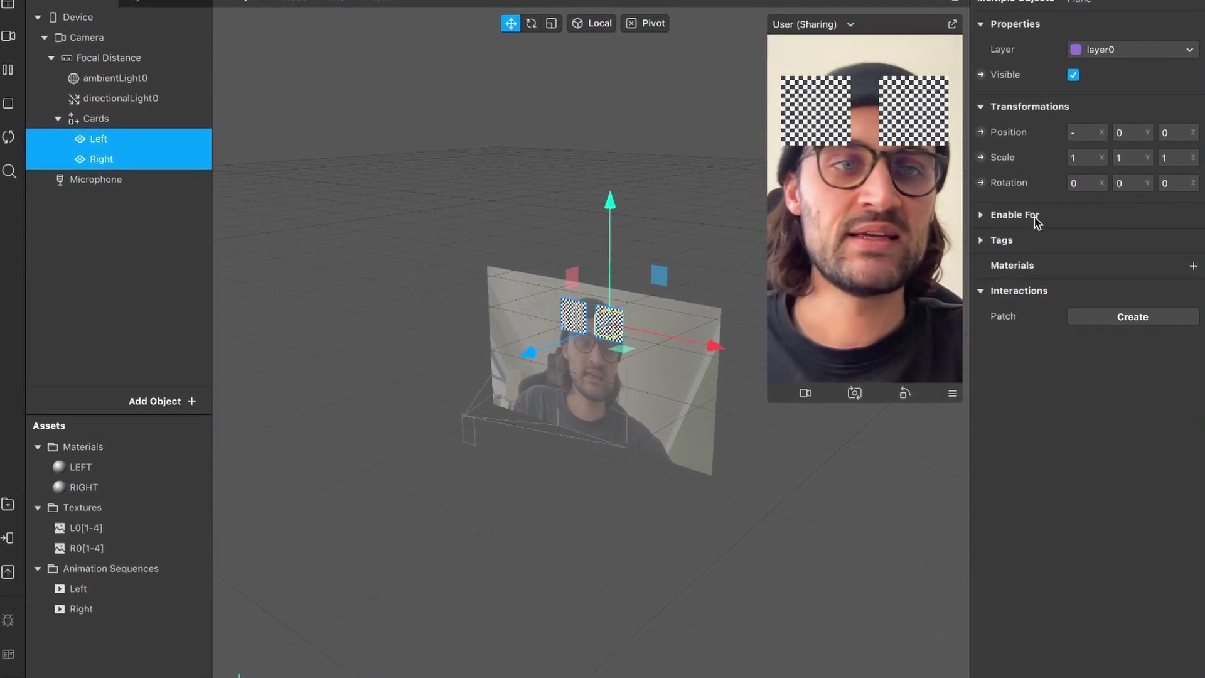
click(1080, 158)
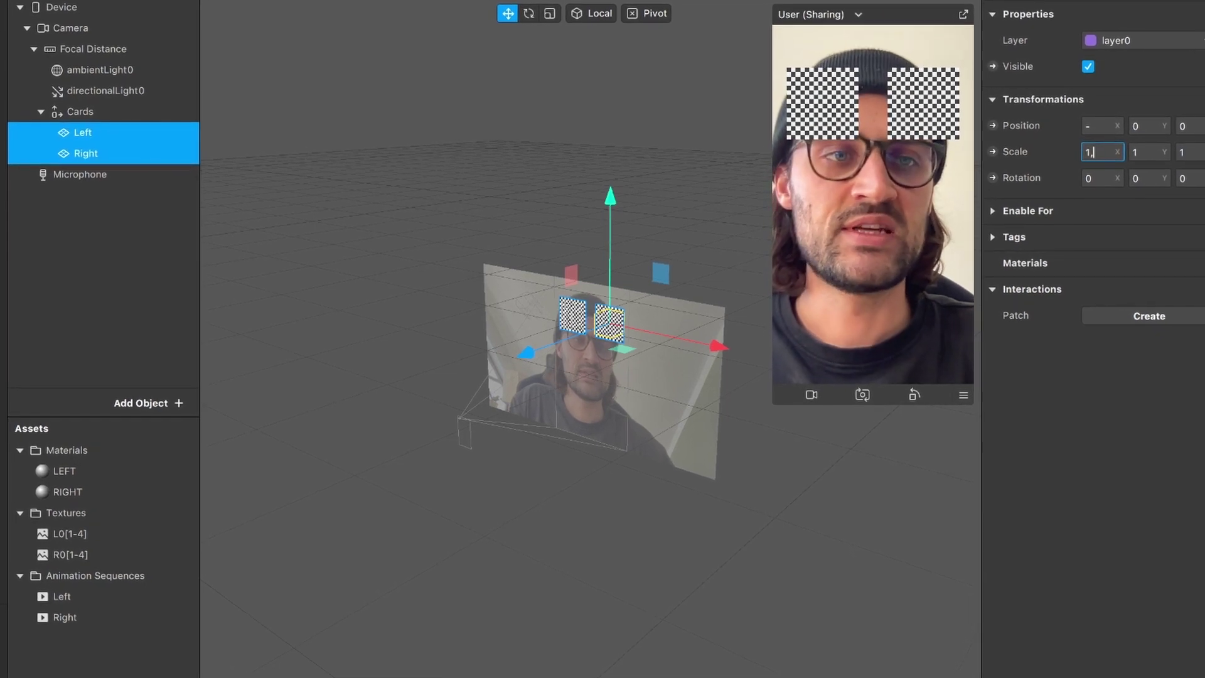
text(,2)
key(Return)
click(1161, 148)
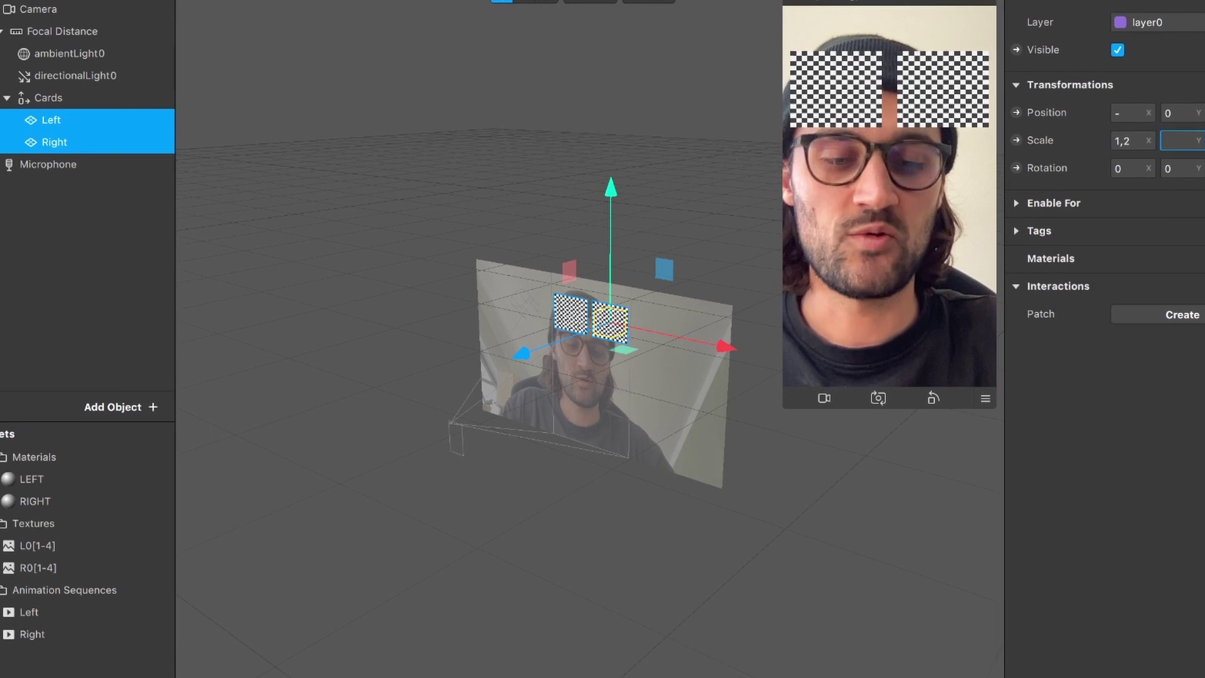
text(1,2)
key(Return)
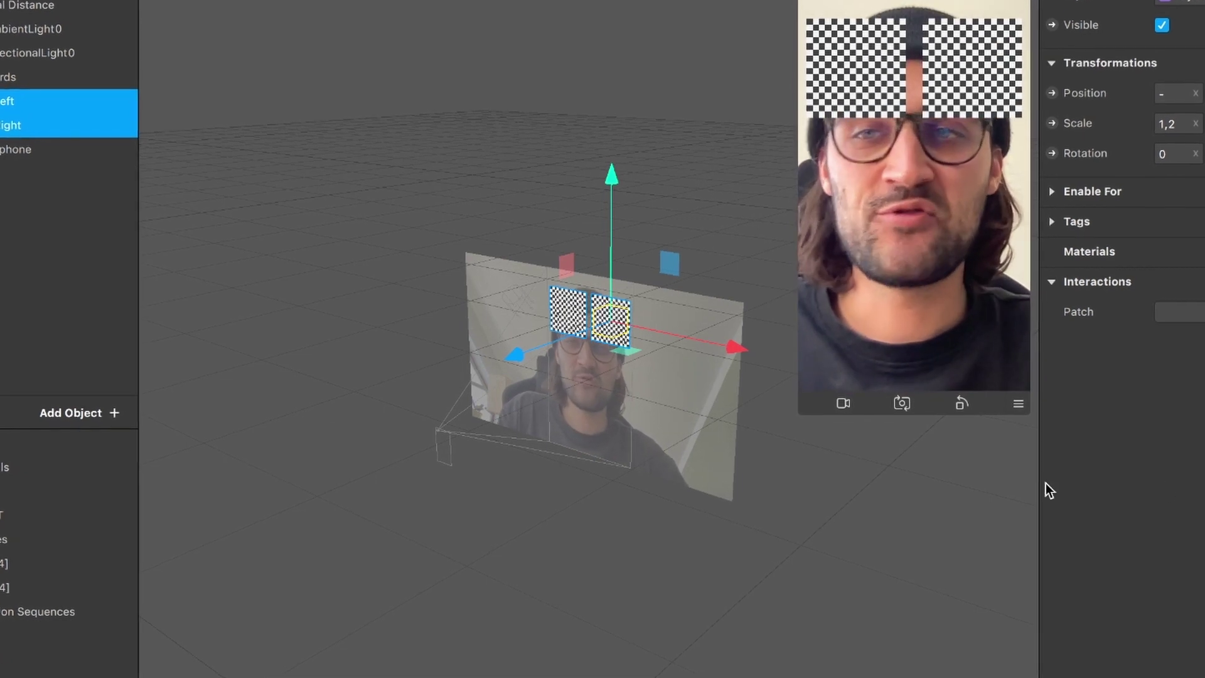
Step: Apply the LEFT material to the Left plane and the RIGHT material to the Right plane
click(28, 101)
click(28, 96)
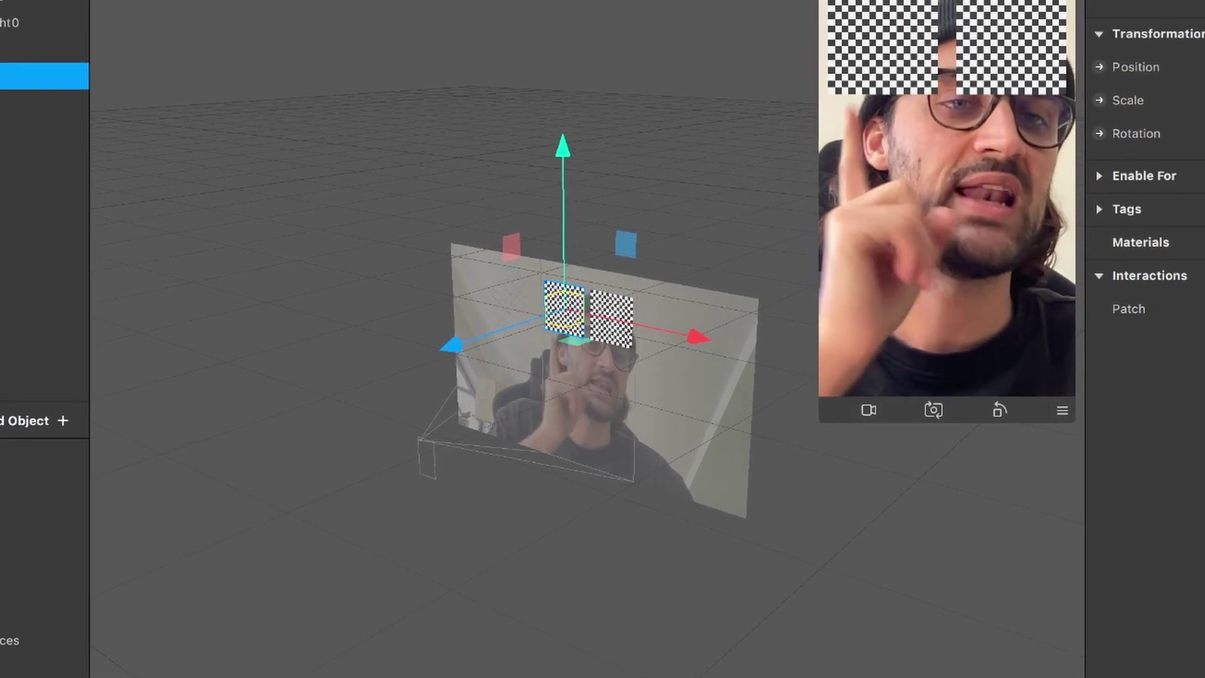
drag(37, 126, 565, 307)
click(37, 97)
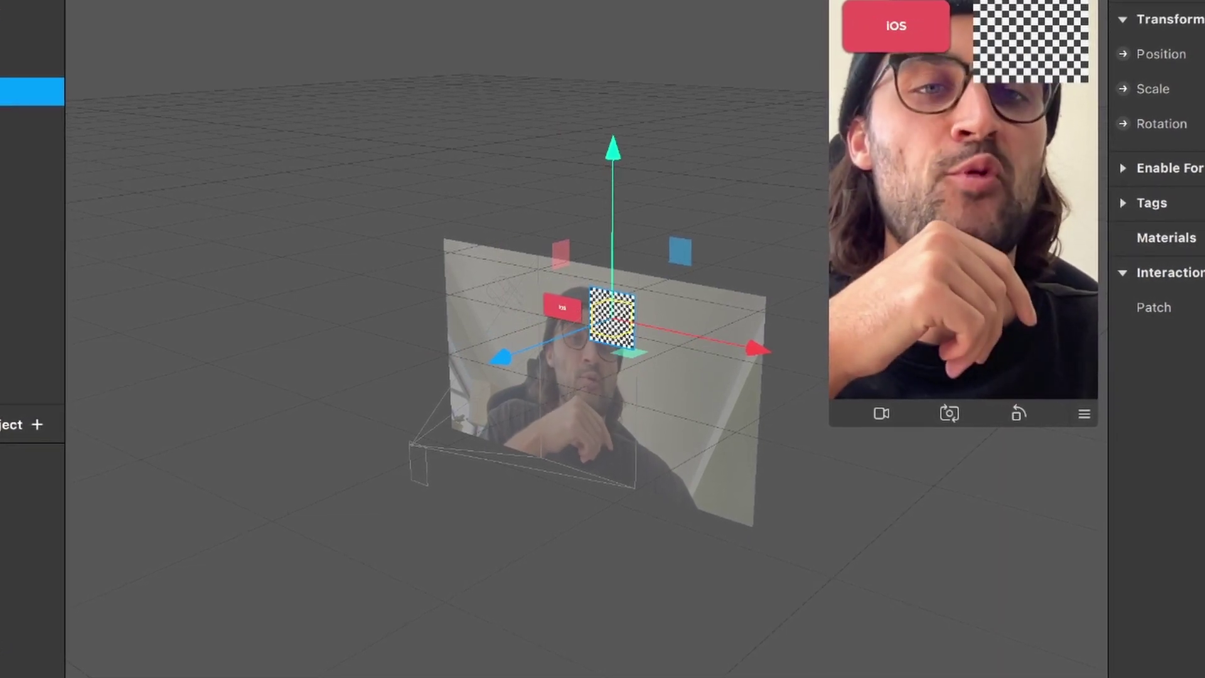
drag(37, 502, 612, 317)
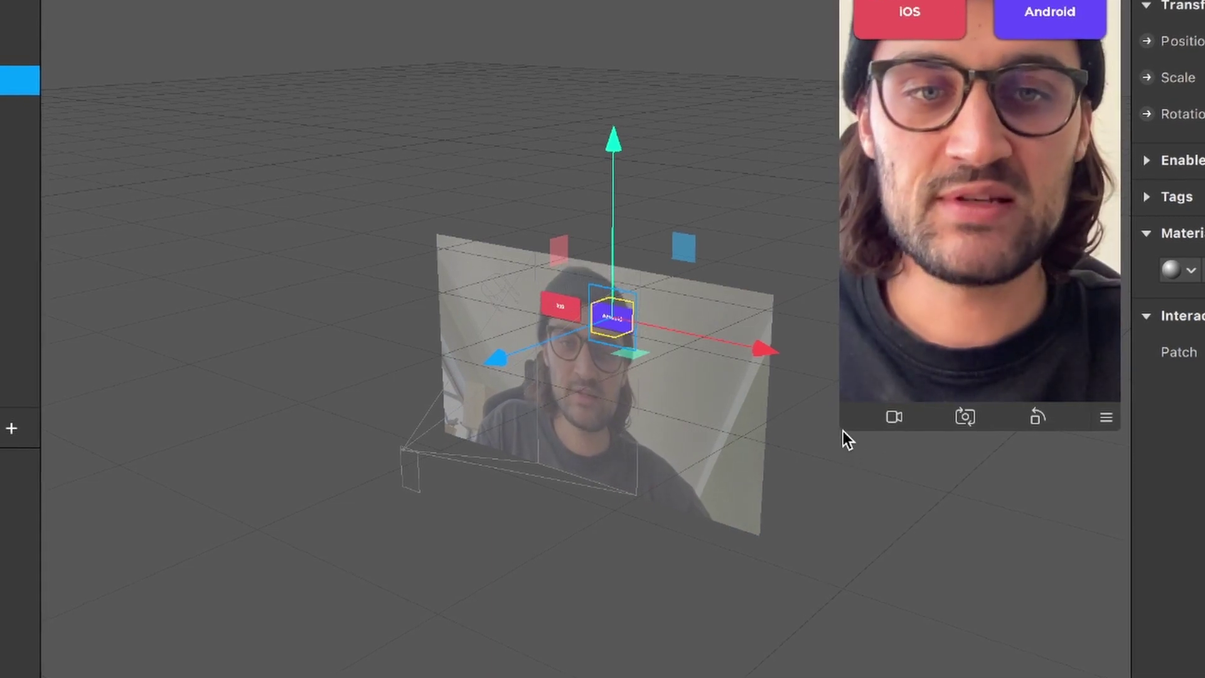
Step: Create Current Frame patches for both the Left and Right animation sequences and spread them apart in the Patch Editor
drag(842, 430, 872, 384)
key(super+shift+p)
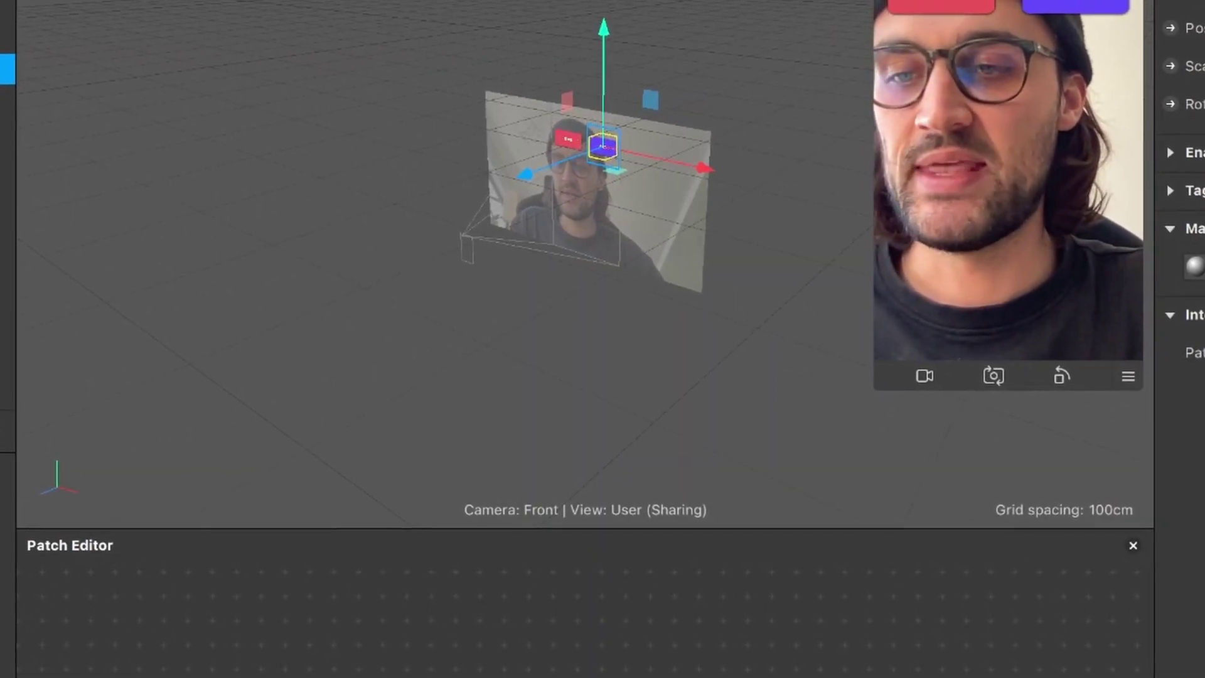
key(Escape)
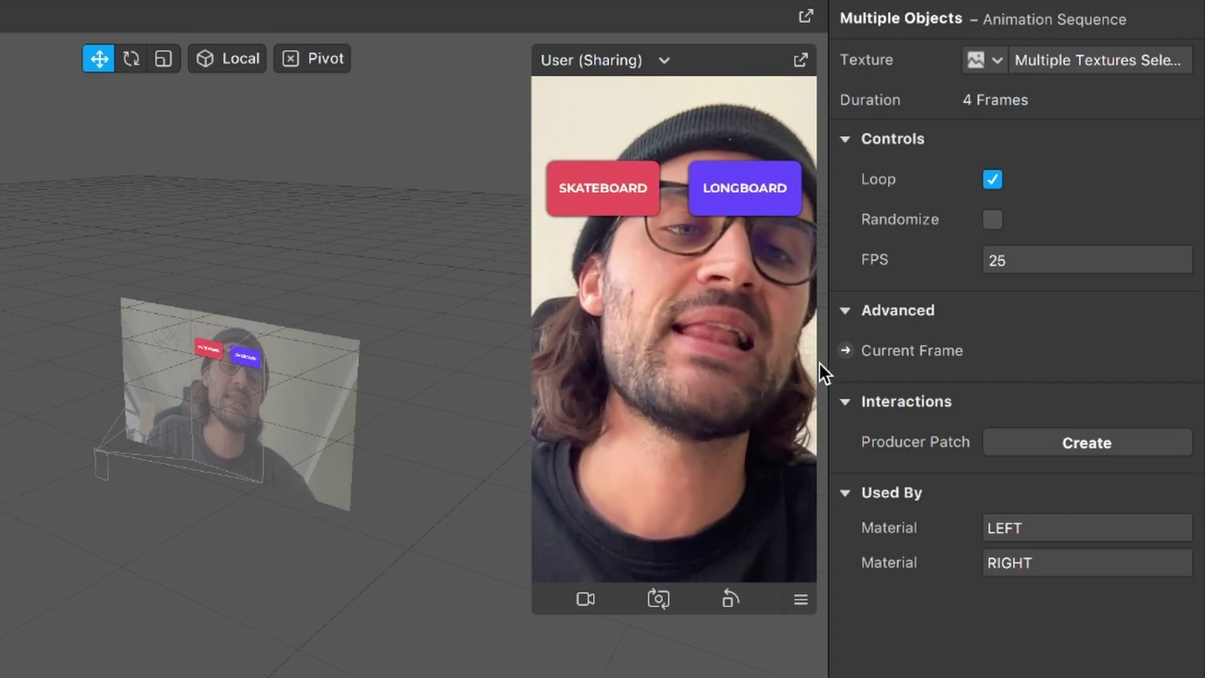
click(844, 351)
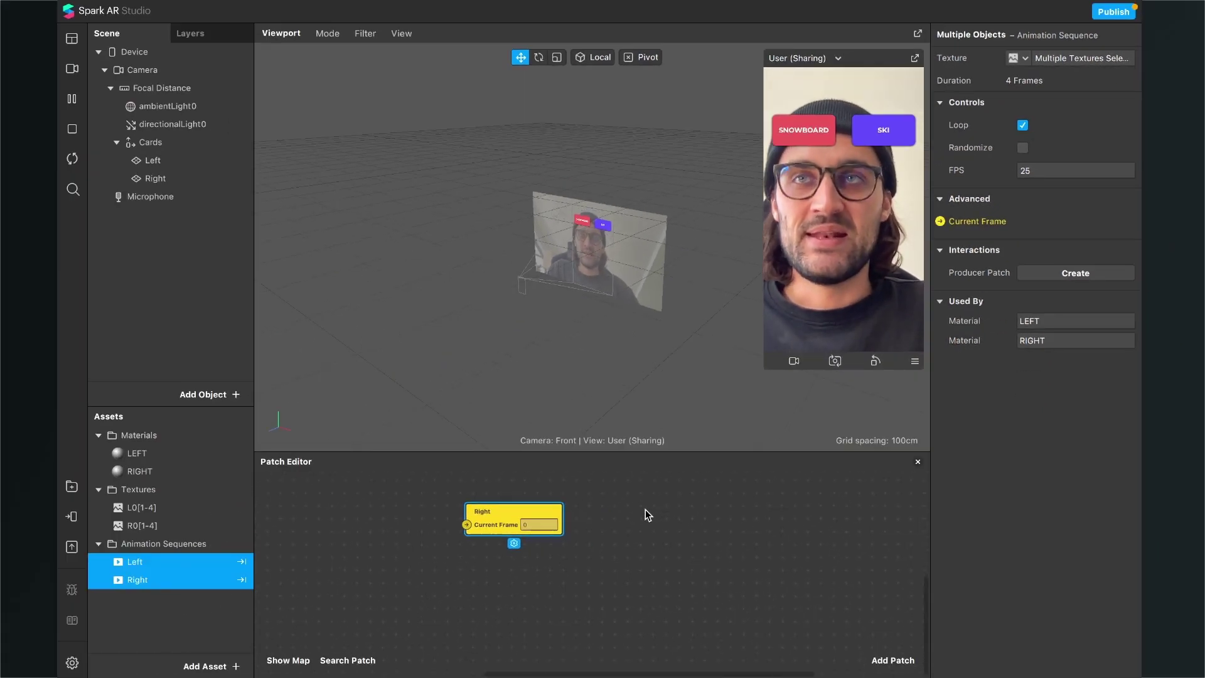
drag(502, 508, 789, 510)
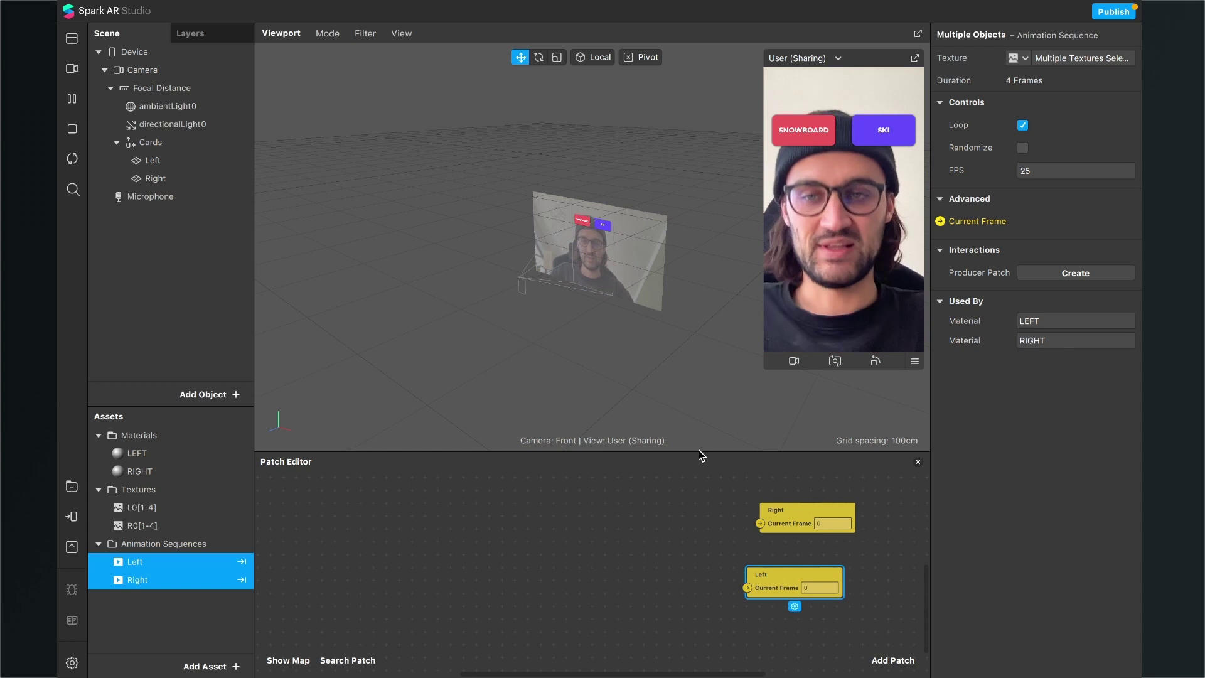
click(612, 553)
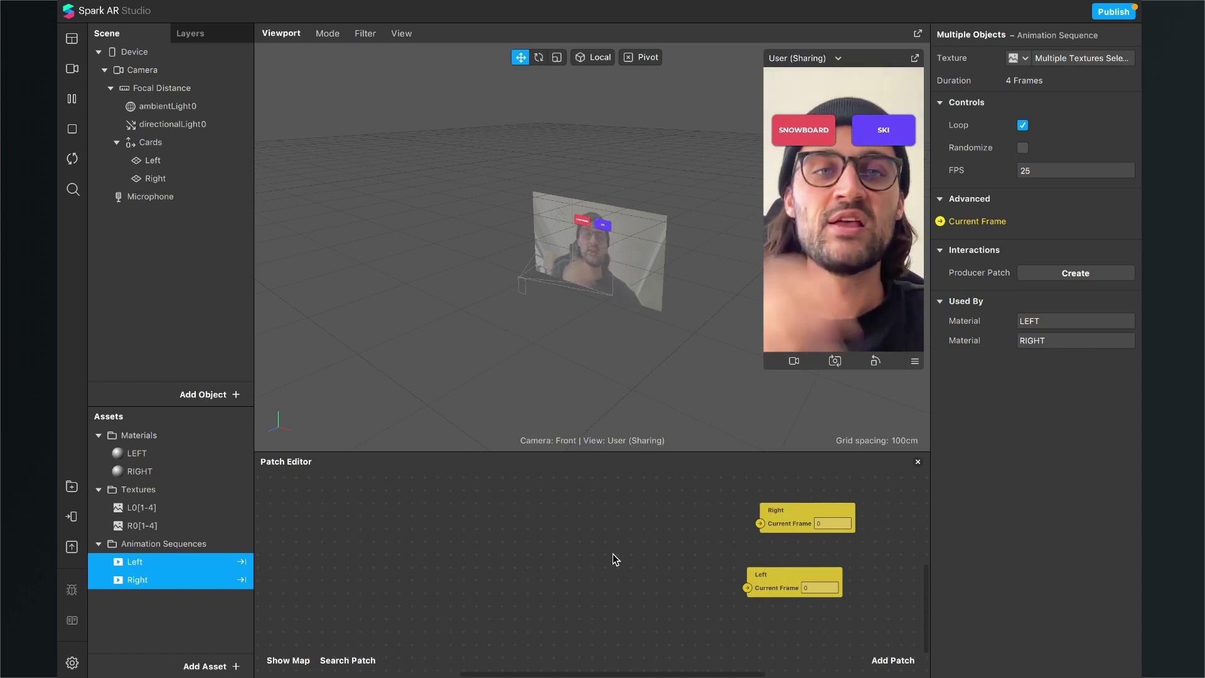
Step: Add a Face Tracker to the scene and create its connected patches in the Patch Editor
click(195, 396)
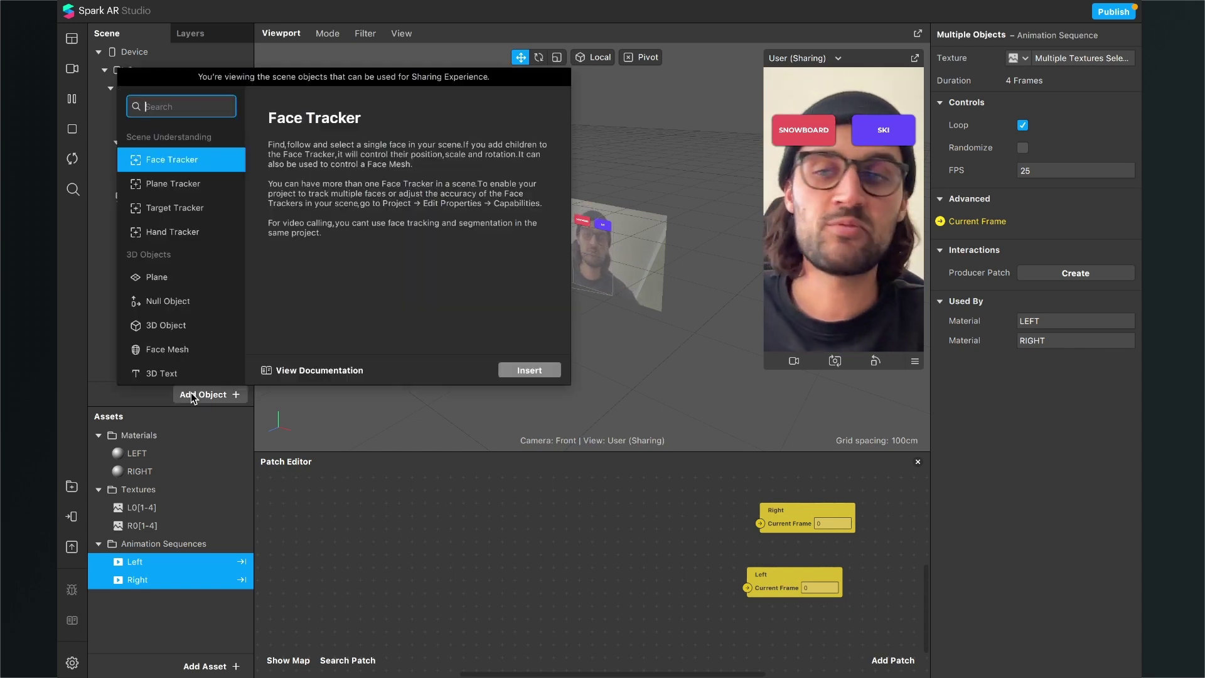
text(fac)
key(Down)
key(Return)
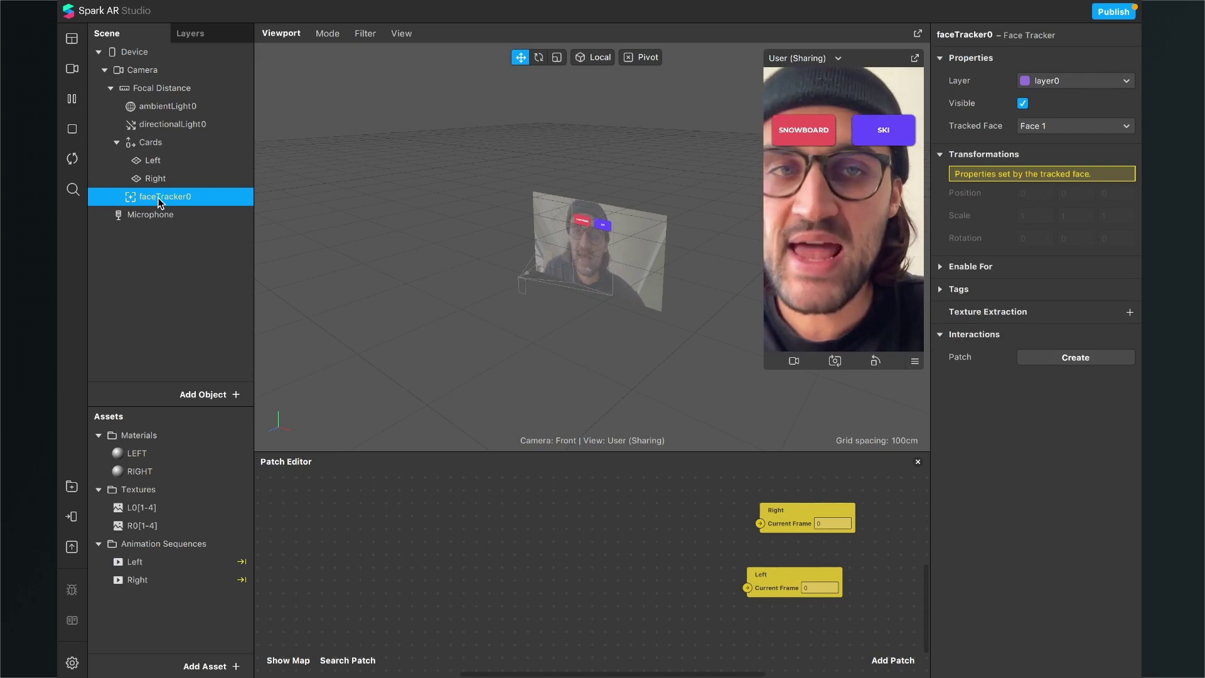
drag(157, 199, 412, 581)
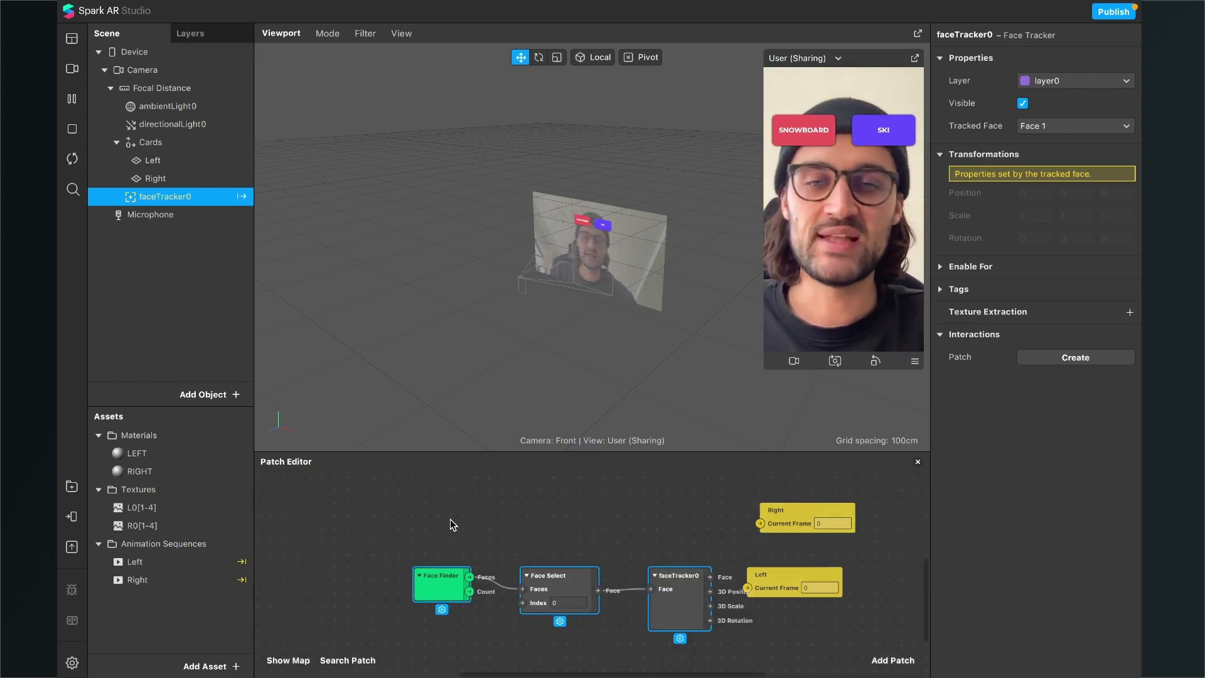
Step: Enlarge the Patch Editor and move the Face Finder, Face Select and faceTracker0 patches away from the Current Frame patches
drag(507, 452, 505, 362)
drag(429, 430, 705, 565)
scroll(706, 565, down, 5)
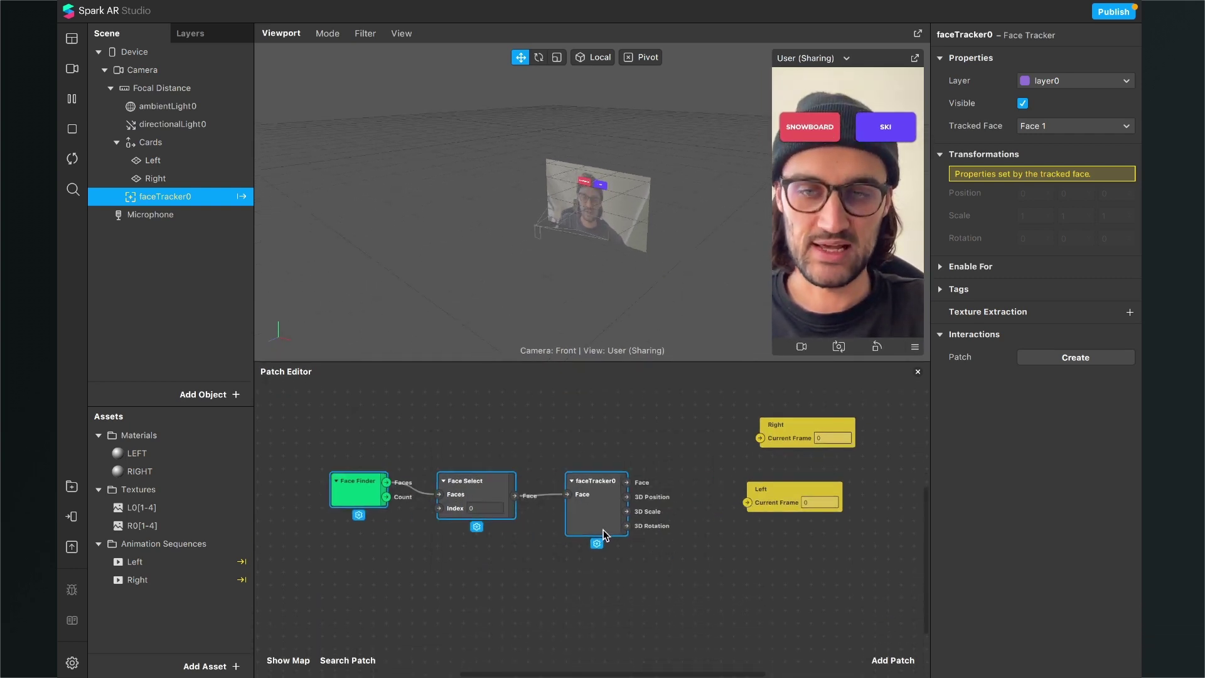
scroll(521, 608, left, 3)
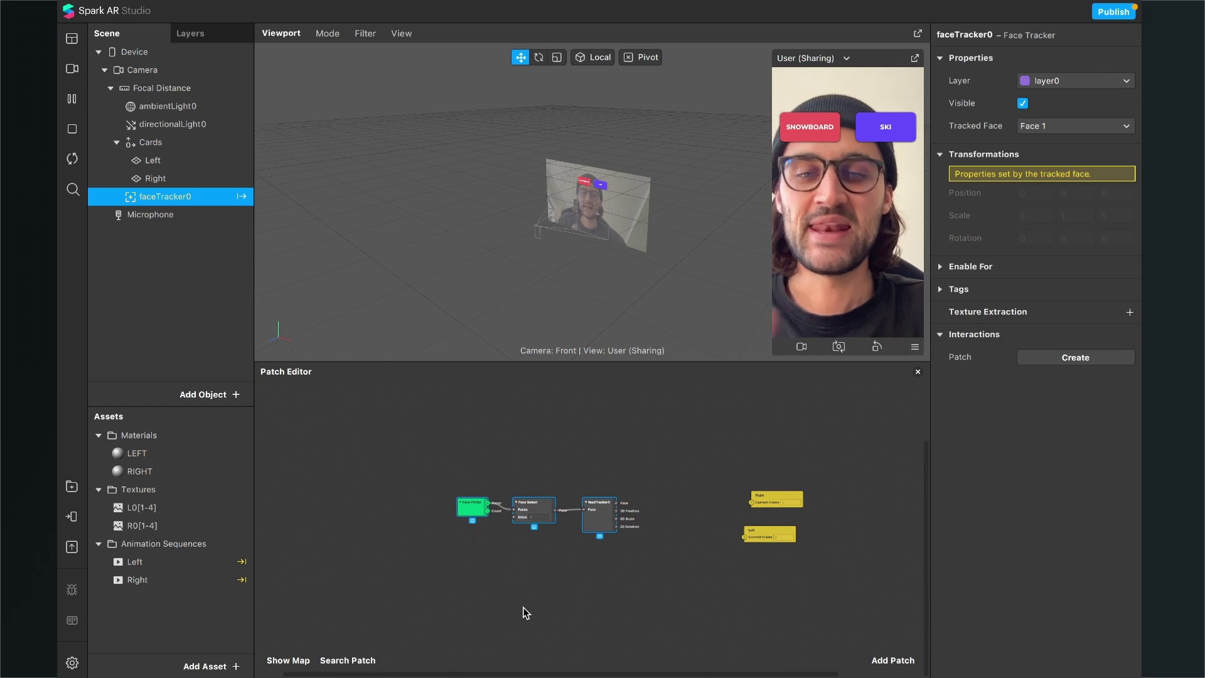
click(522, 608)
drag(583, 617, 448, 492)
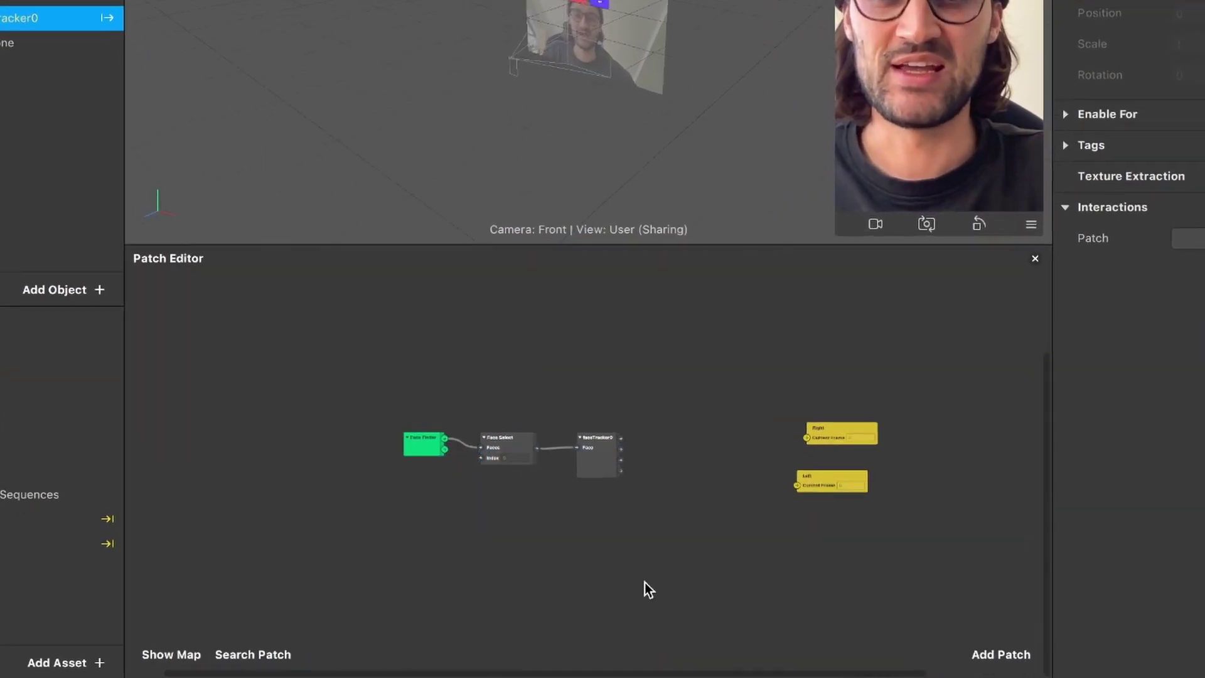
right_click(634, 613)
click(127, 551)
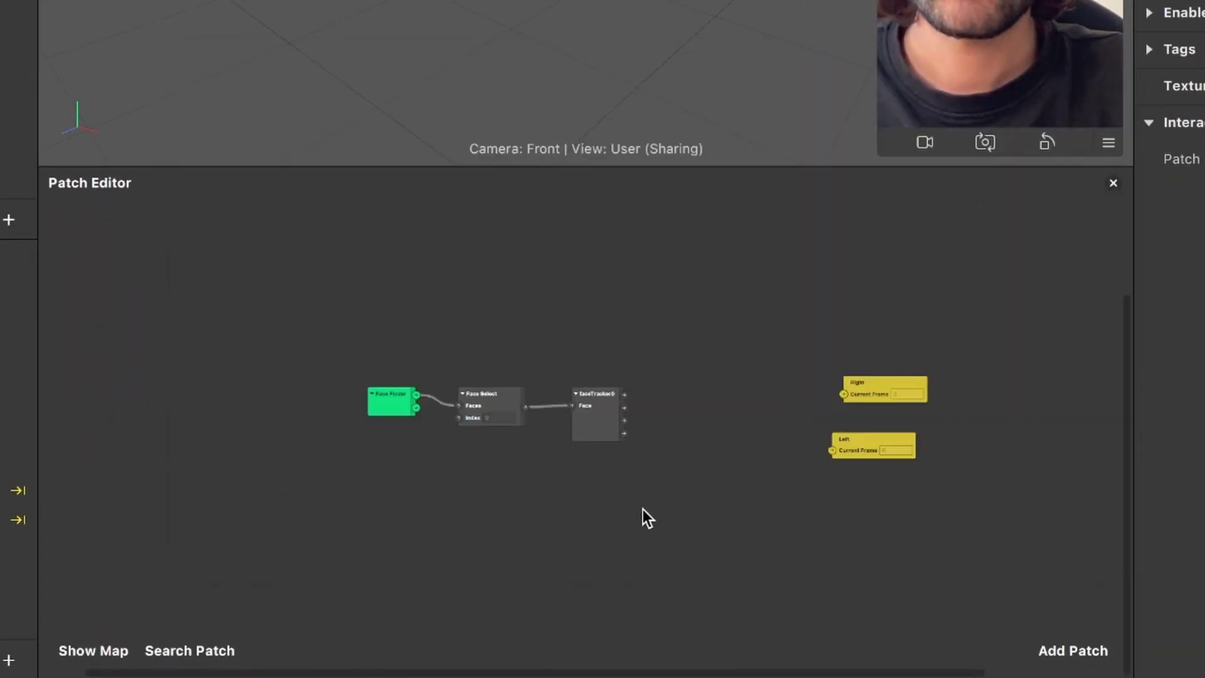
drag(646, 510, 352, 396)
drag(472, 397, 438, 367)
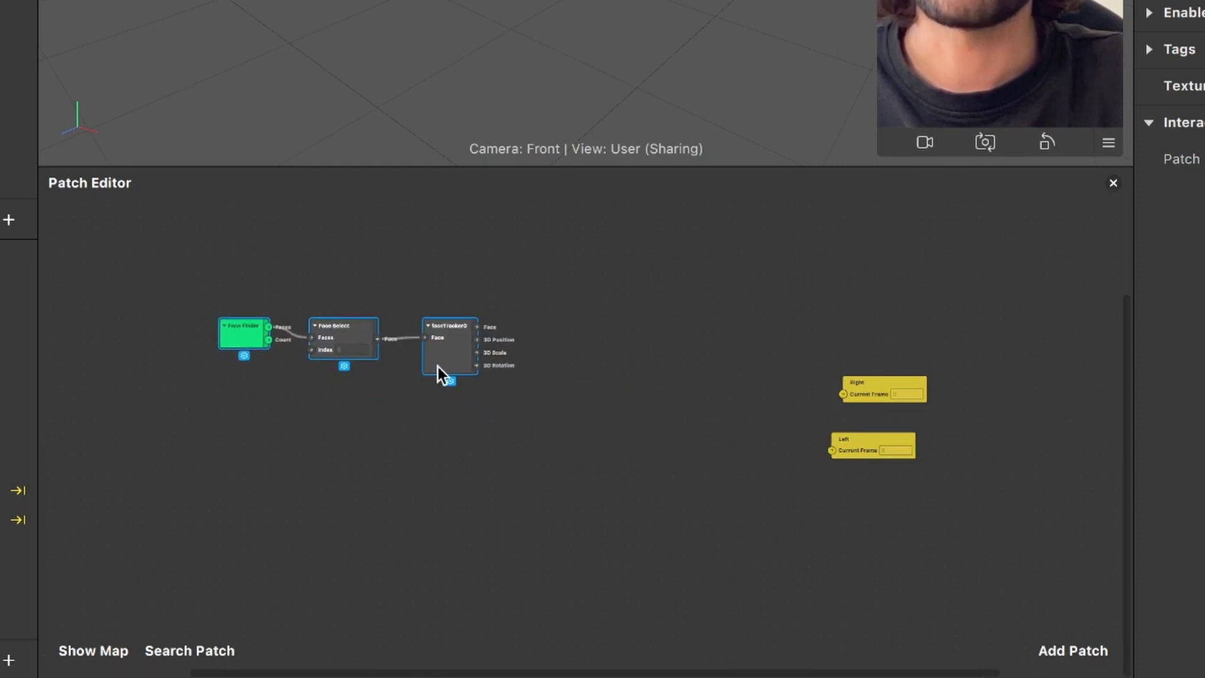
click(521, 366)
scroll(546, 390, right, 2)
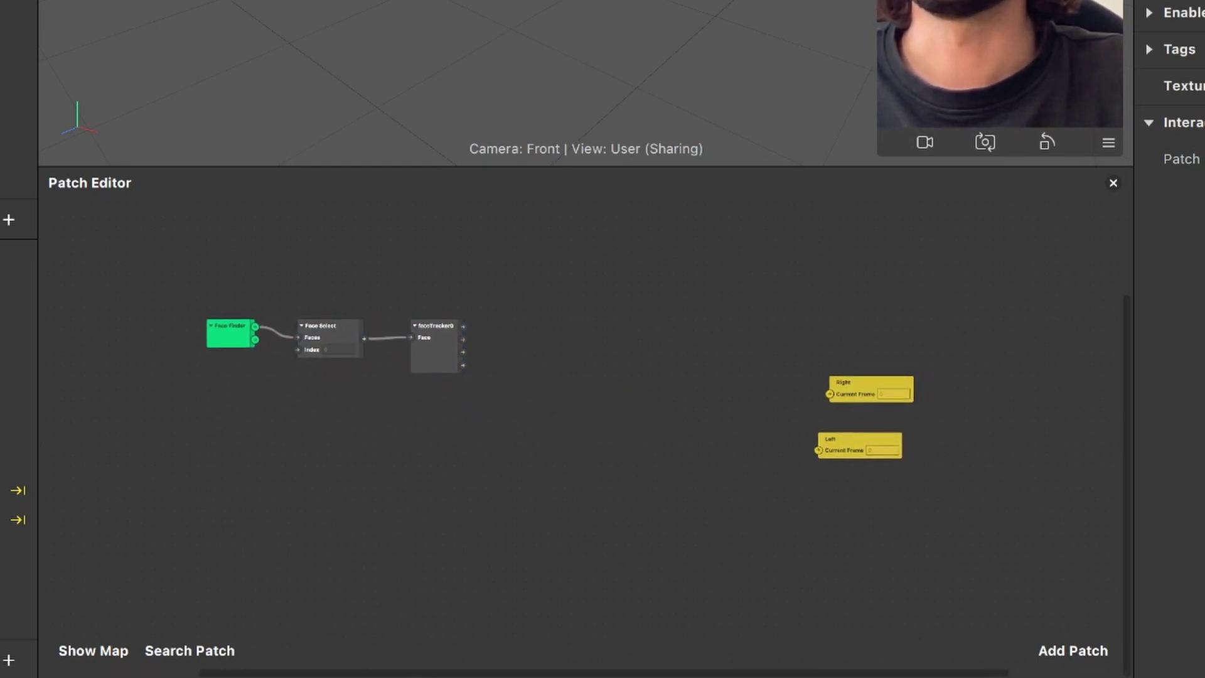
Step: Add a Head Rotation patch and place it just below and beside the faceTracker0 patch
scroll(561, 517, up, 5)
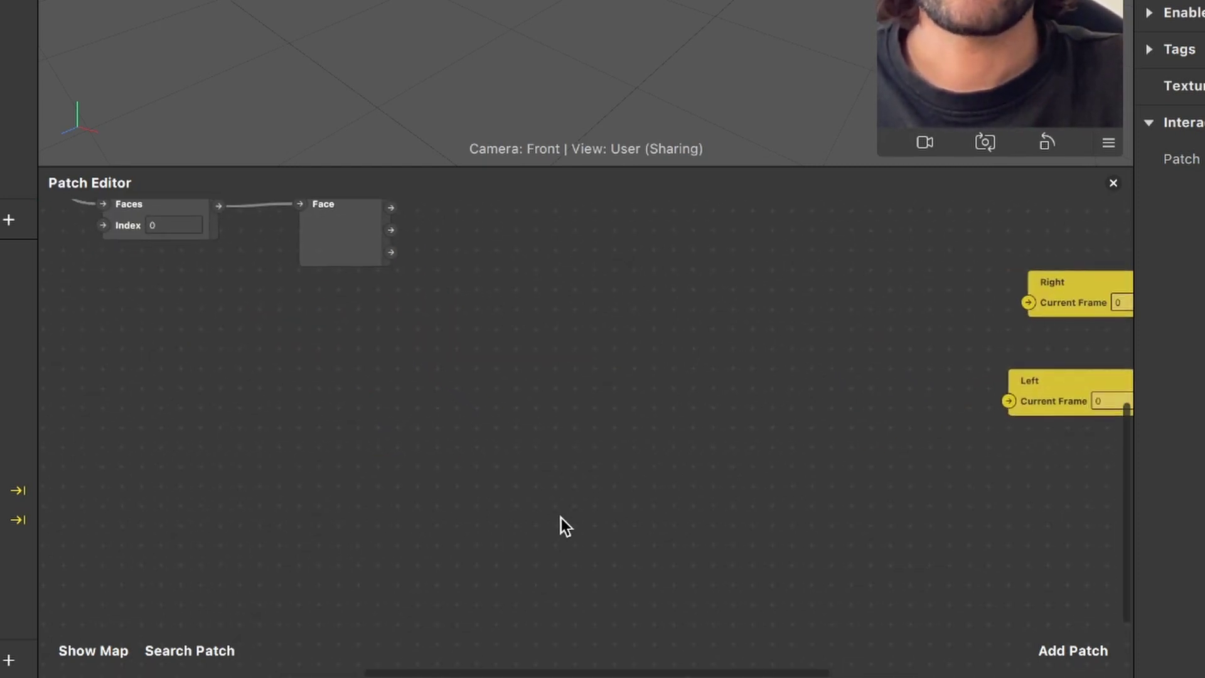
scroll(561, 518, up, 5)
scroll(561, 517, right, 3)
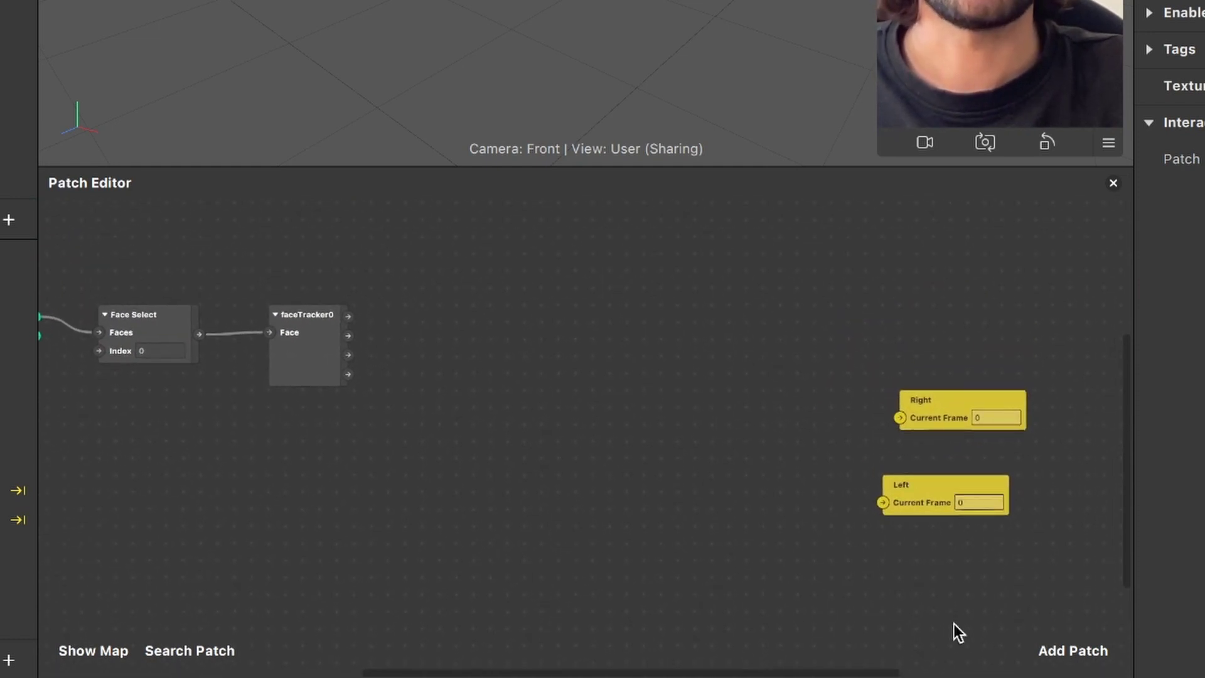
click(1073, 652)
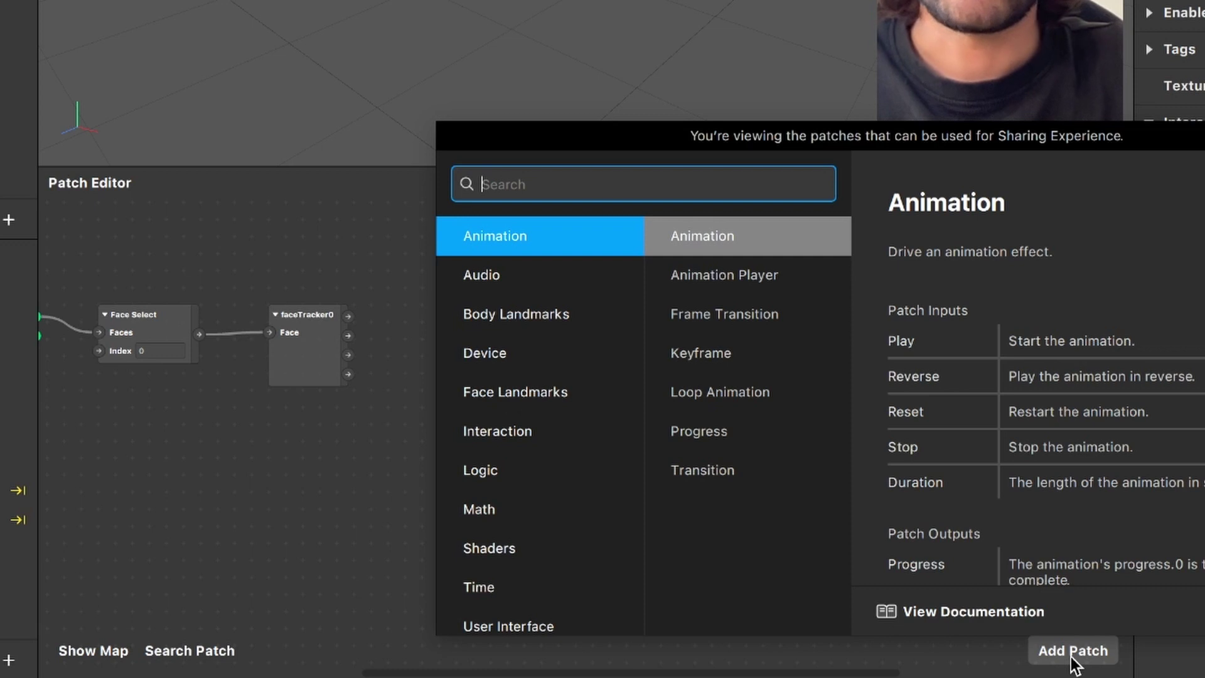
text(hea)
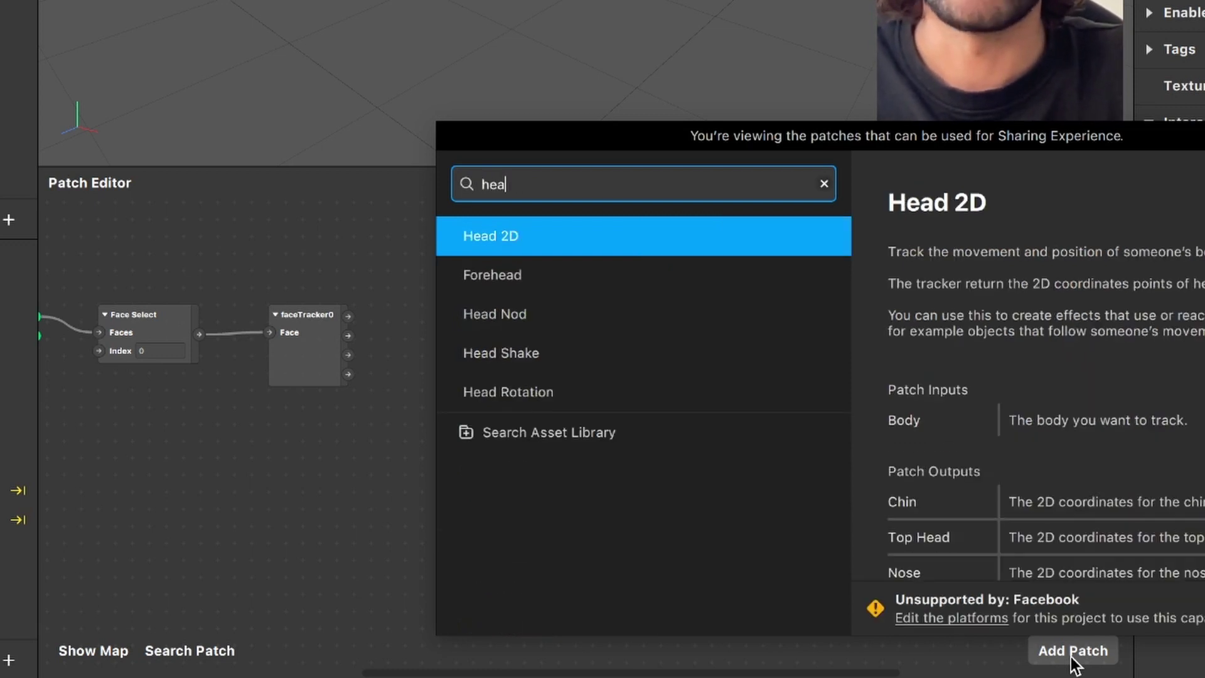
key(Down)
key(Down)
key(Down)
key(Down)
key(Return)
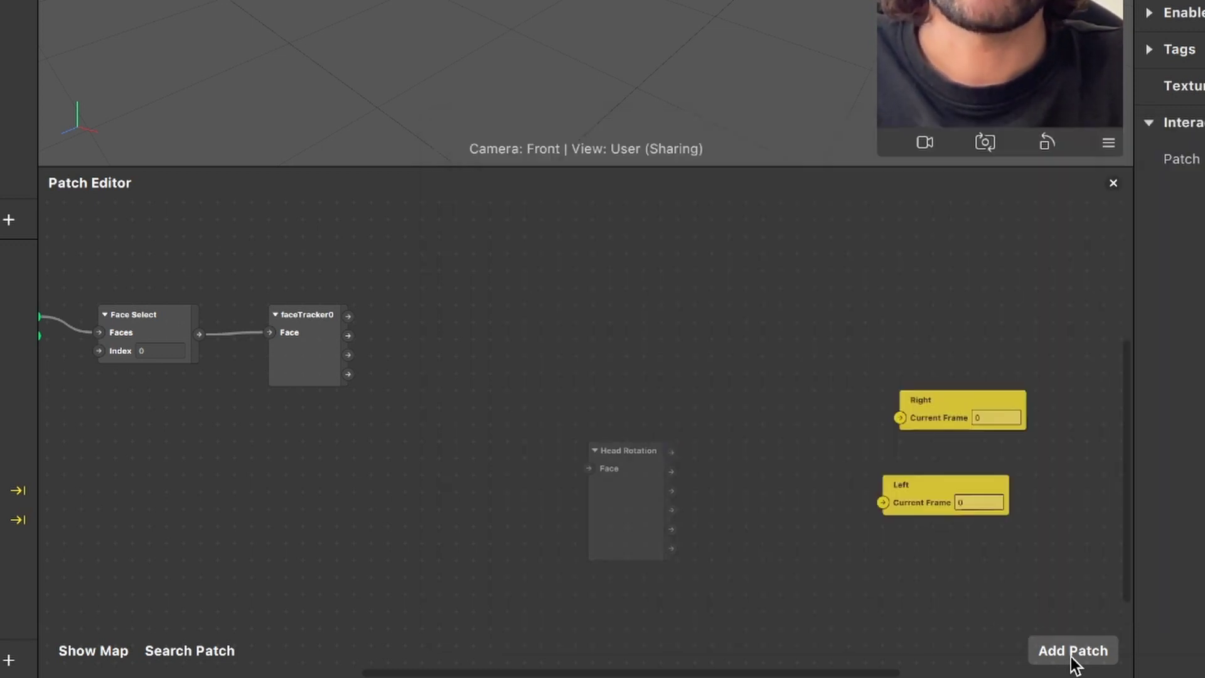
drag(624, 501, 441, 449)
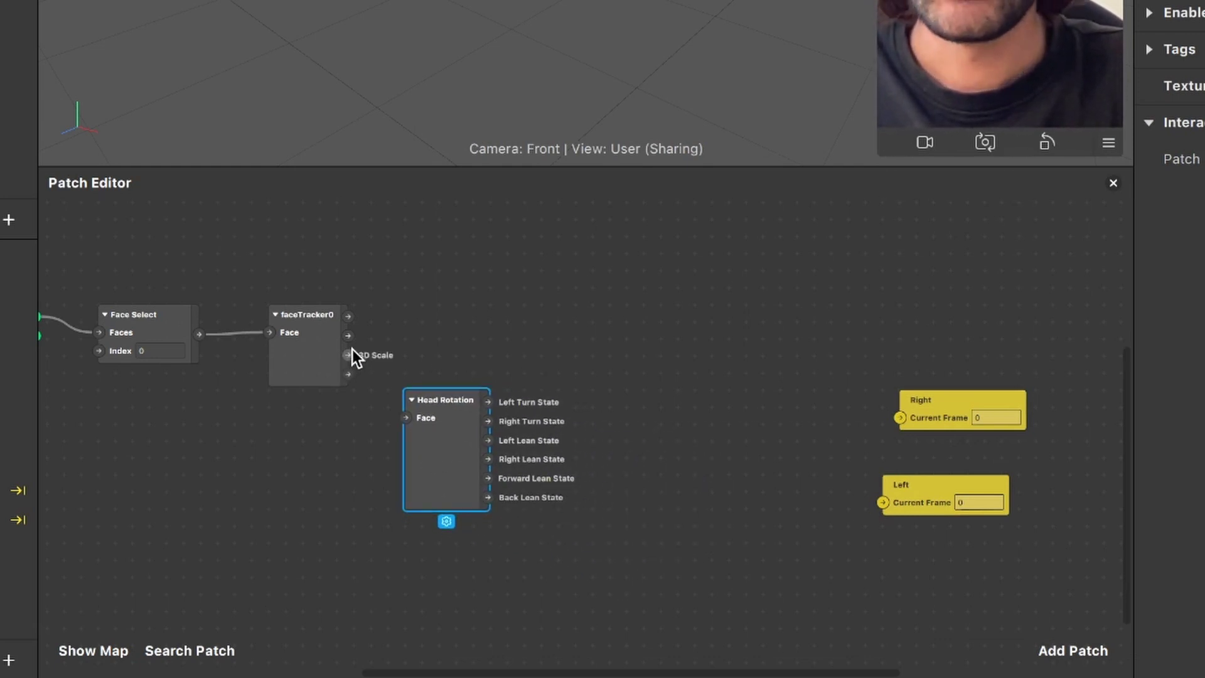
Step: Connect the Face output of the faceTracker0 patch to the Face input of the Head Rotation patch
scroll(278, 329, up, 3)
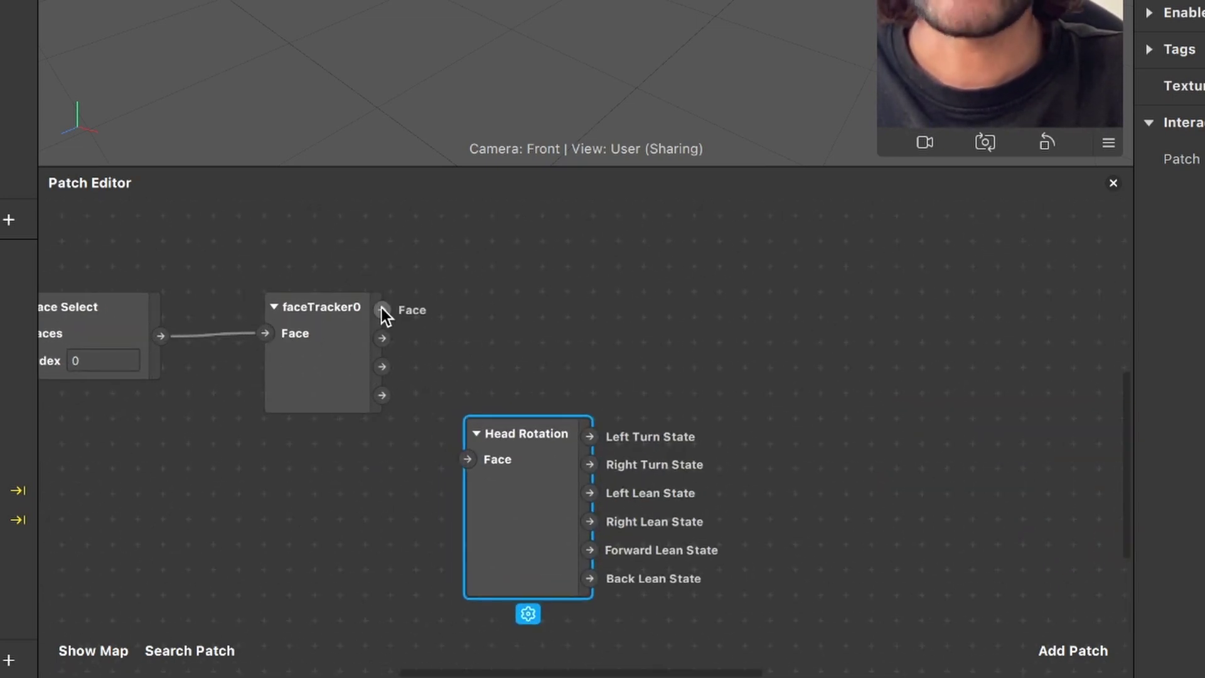
drag(382, 309, 471, 457)
scroll(801, 408, down, 3)
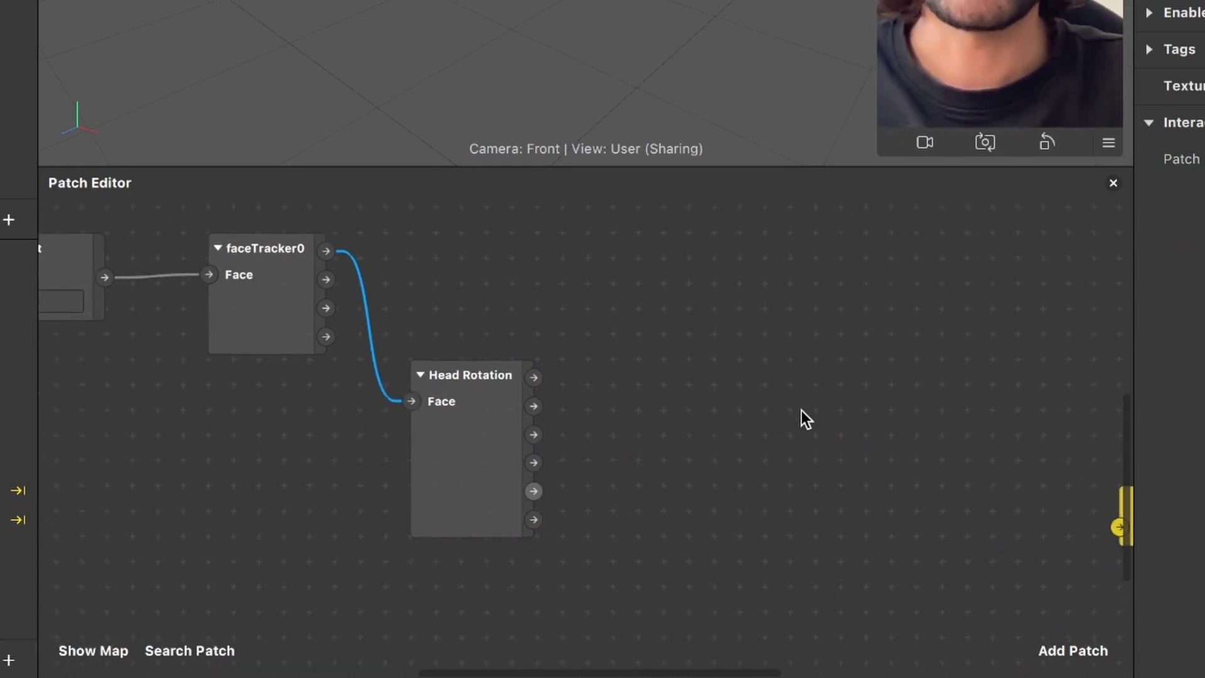
Step: Add an If Then Else patch above and beyond the Head Rotation patch and set its value type to Vector 3
scroll(801, 410, down, 3)
click(1085, 638)
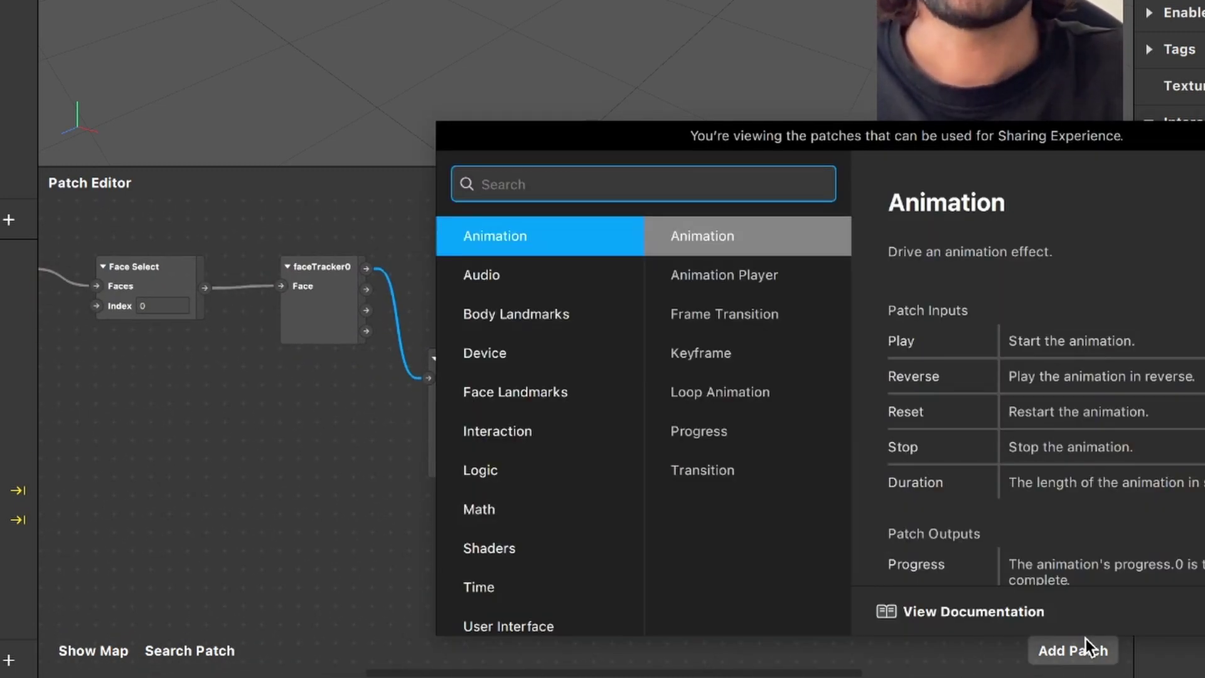
text(if)
key(Return)
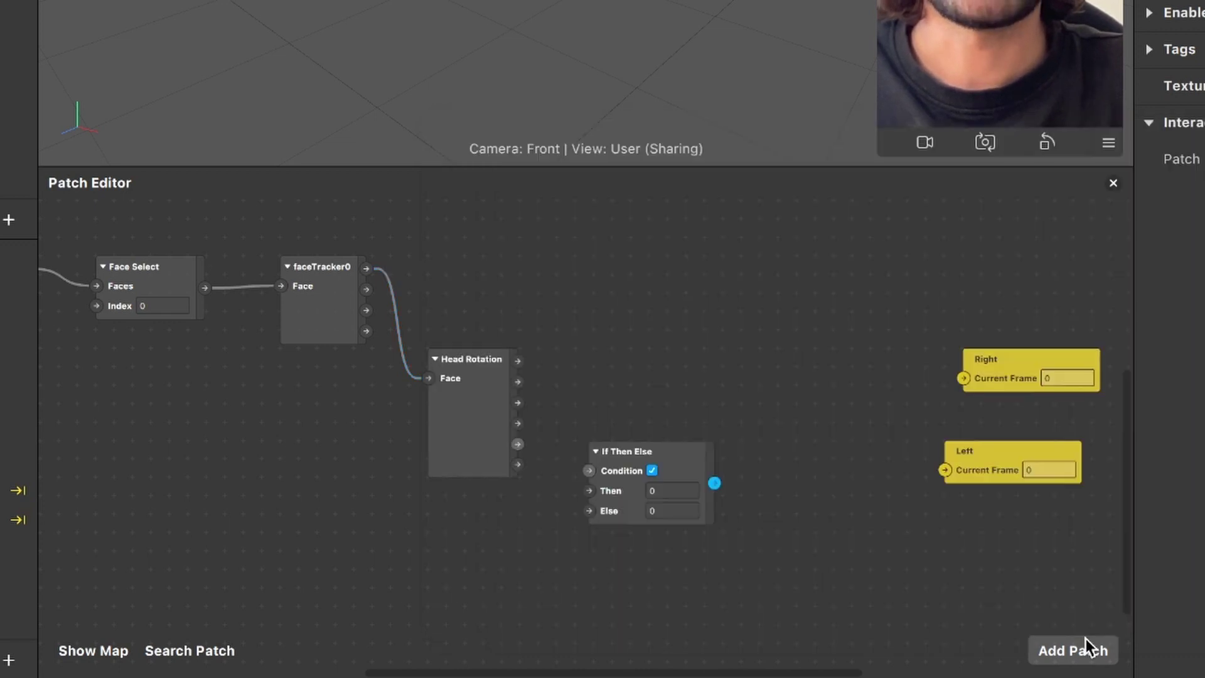
drag(699, 457, 687, 205)
scroll(645, 283, up, 5)
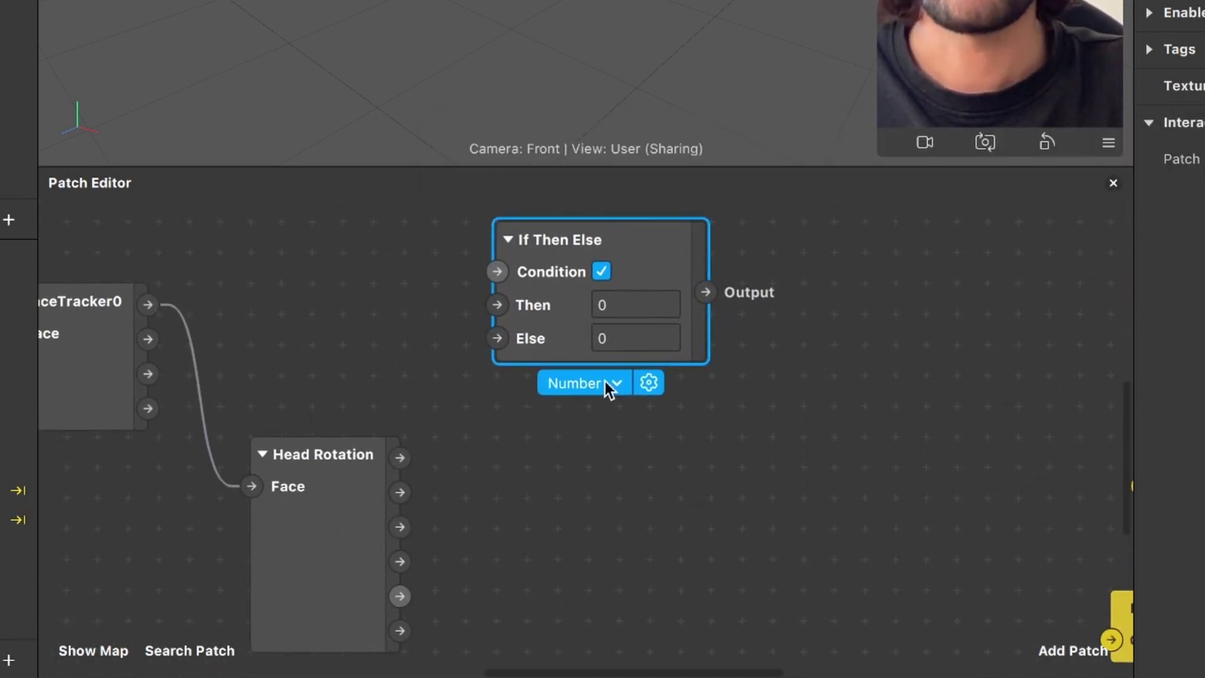
click(601, 388)
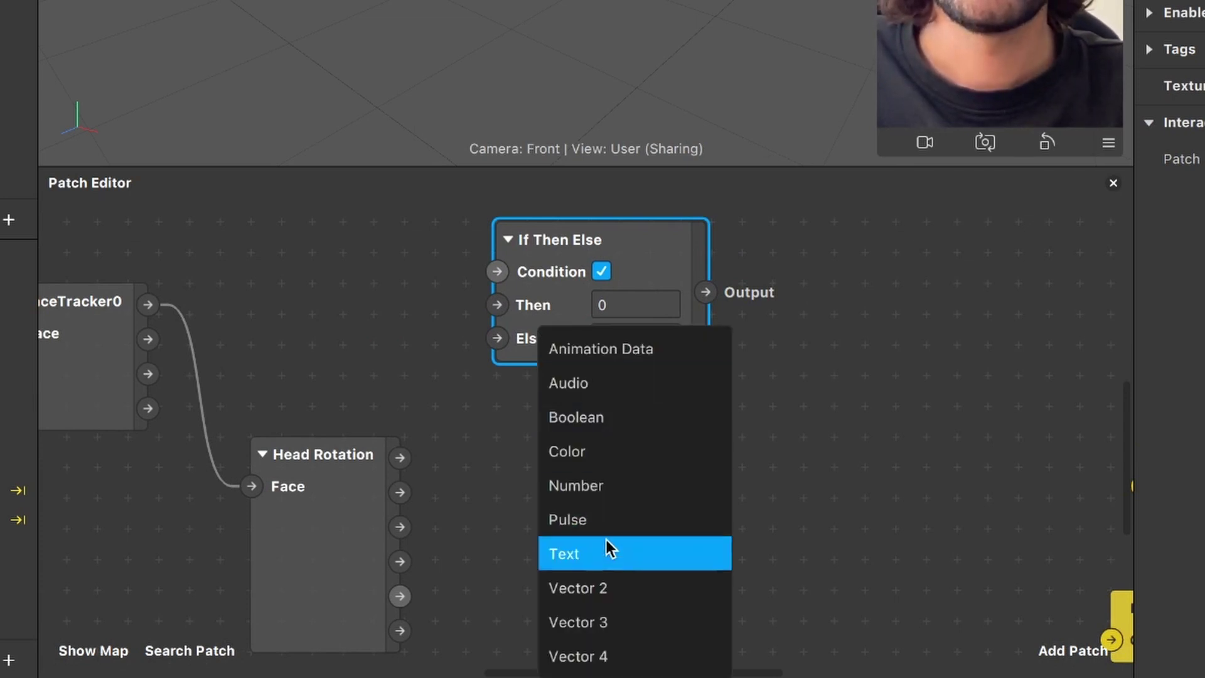
click(605, 608)
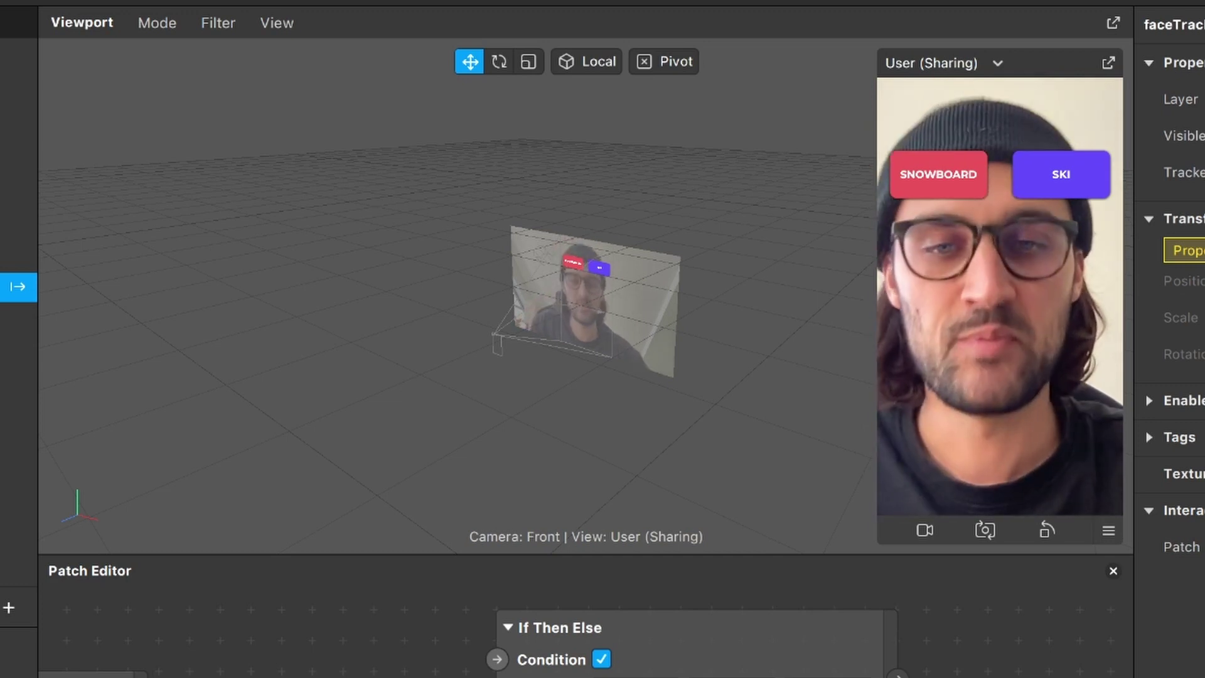
Step: Connect Head Rotation's Left Lean State output to the If Then Else Condition input and space the two patches farther apart
scroll(549, 470, down, 1)
scroll(549, 471, right, 1)
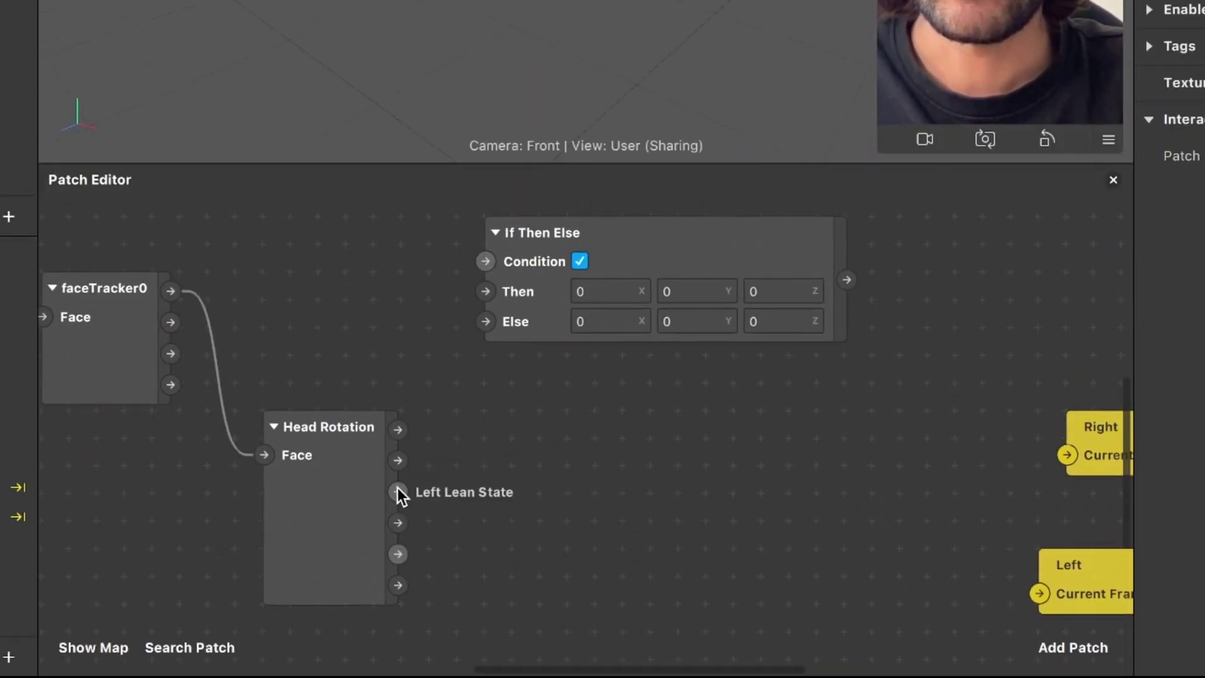
drag(398, 492, 485, 261)
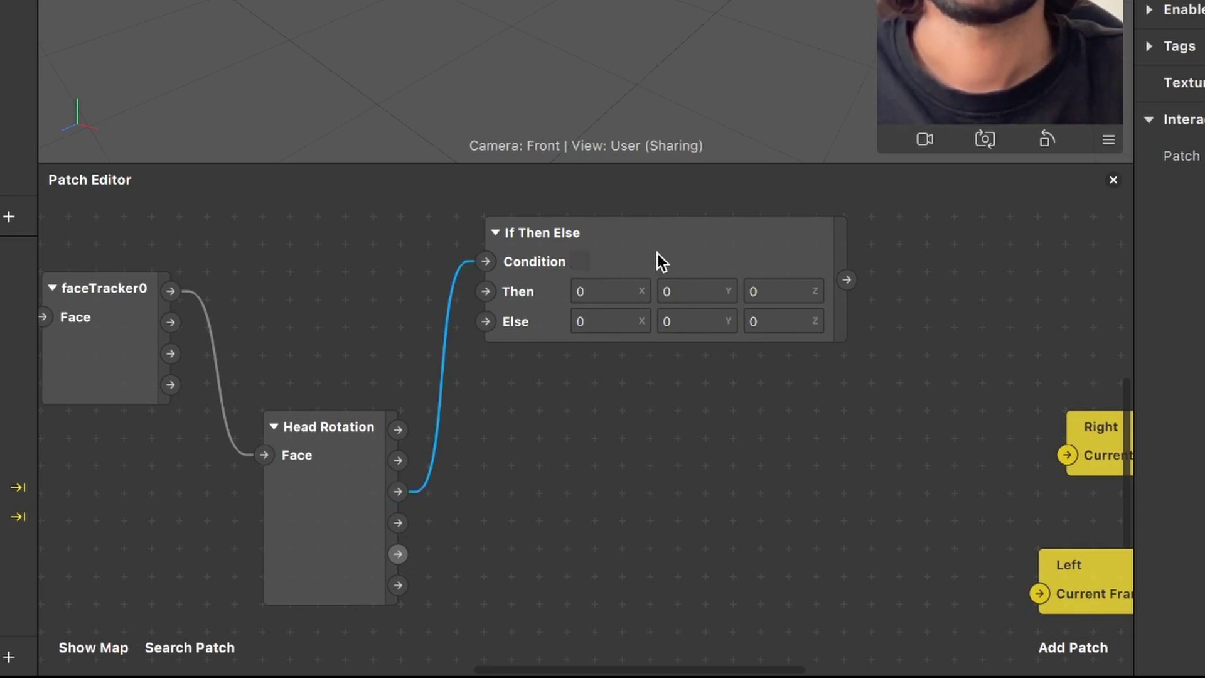
drag(658, 258, 739, 259)
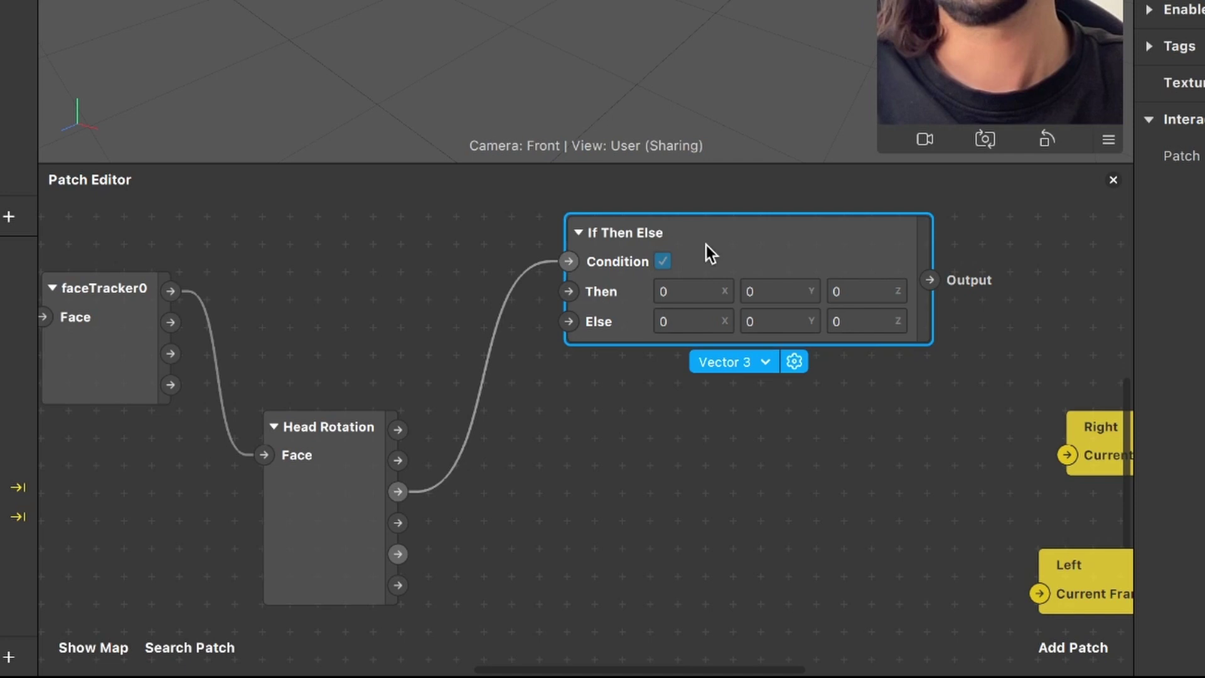
Step: Move the Right and Left Current Frame patches farther away from the If Then Else patch
scroll(715, 443, down, 5)
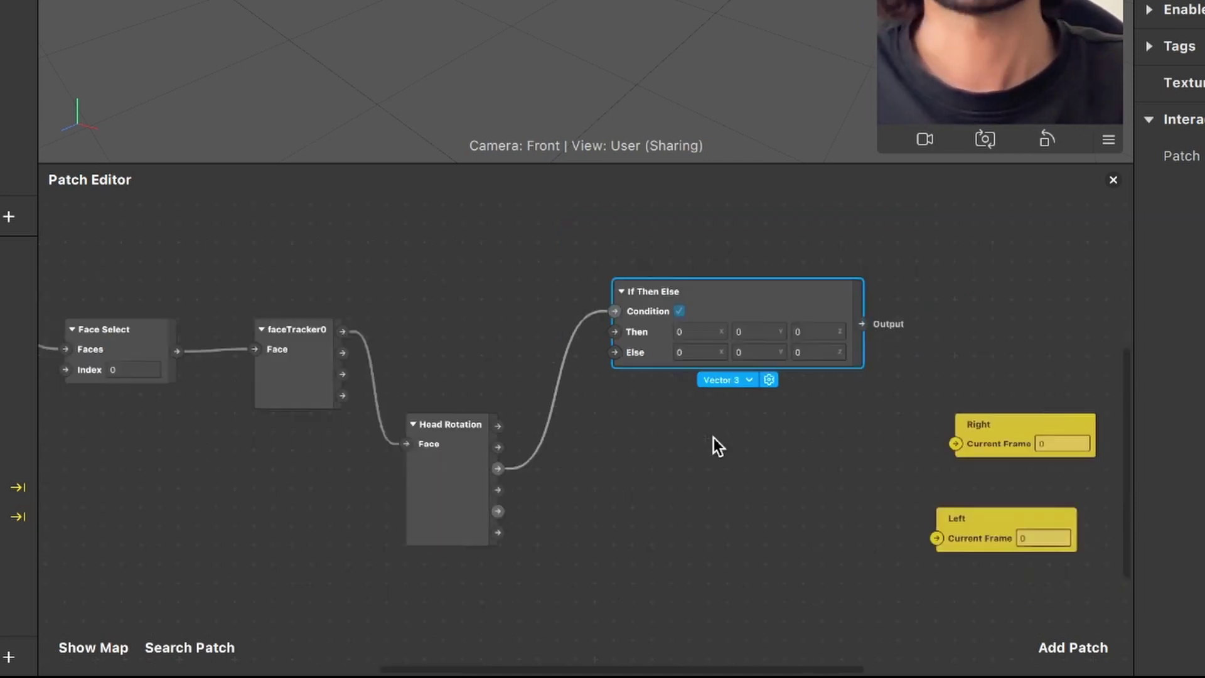
scroll(753, 471, up, 2)
click(987, 603)
drag(834, 557, 566, 286)
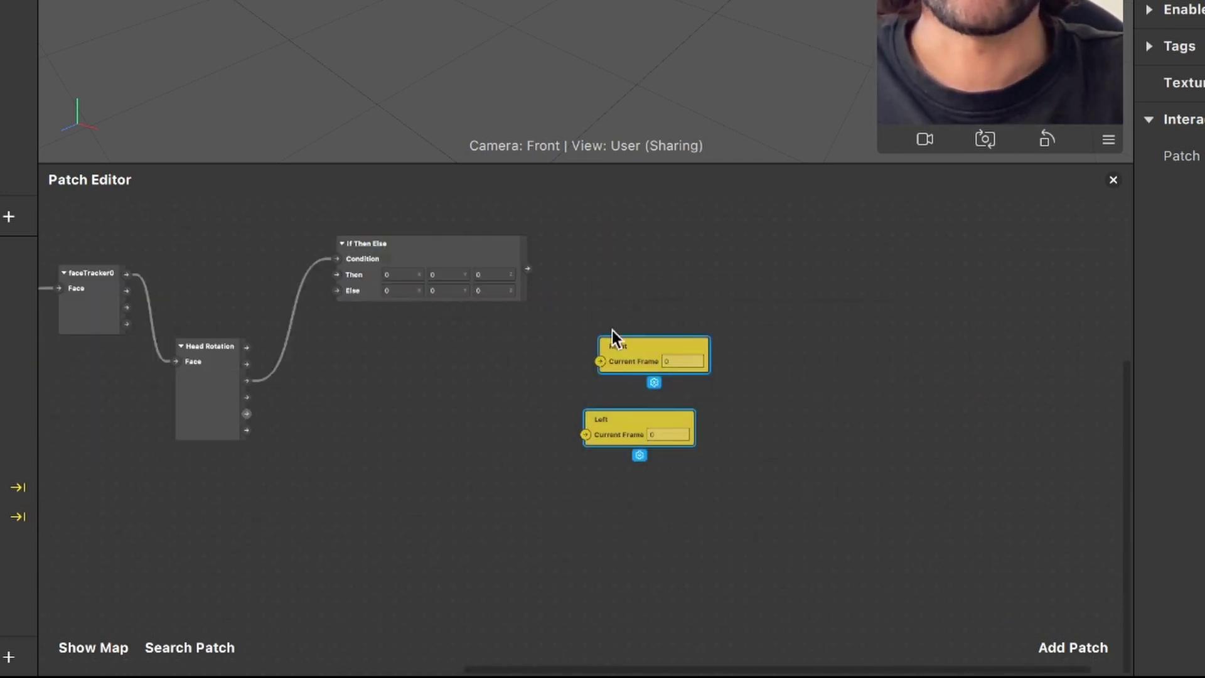
drag(613, 337, 882, 350)
click(552, 357)
Step: Set the X and Y of the Else value in the If Then Else patch to 1,2
scroll(385, 314, up, 3)
scroll(386, 314, up, 3)
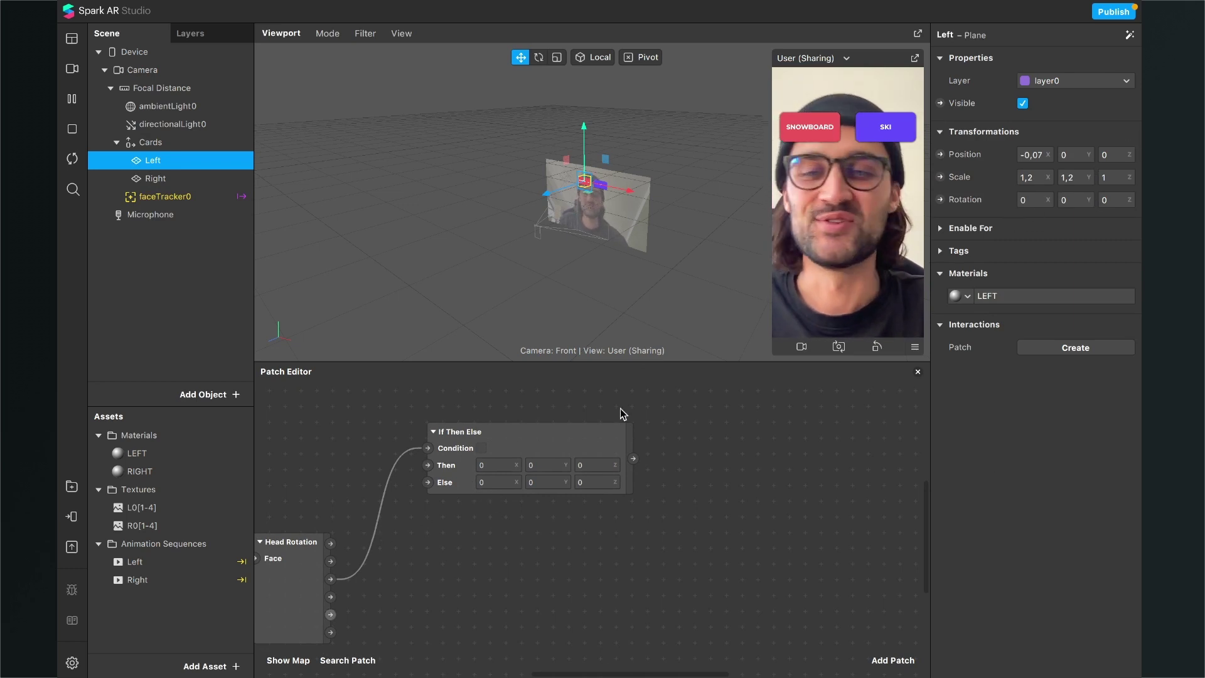
click(499, 483)
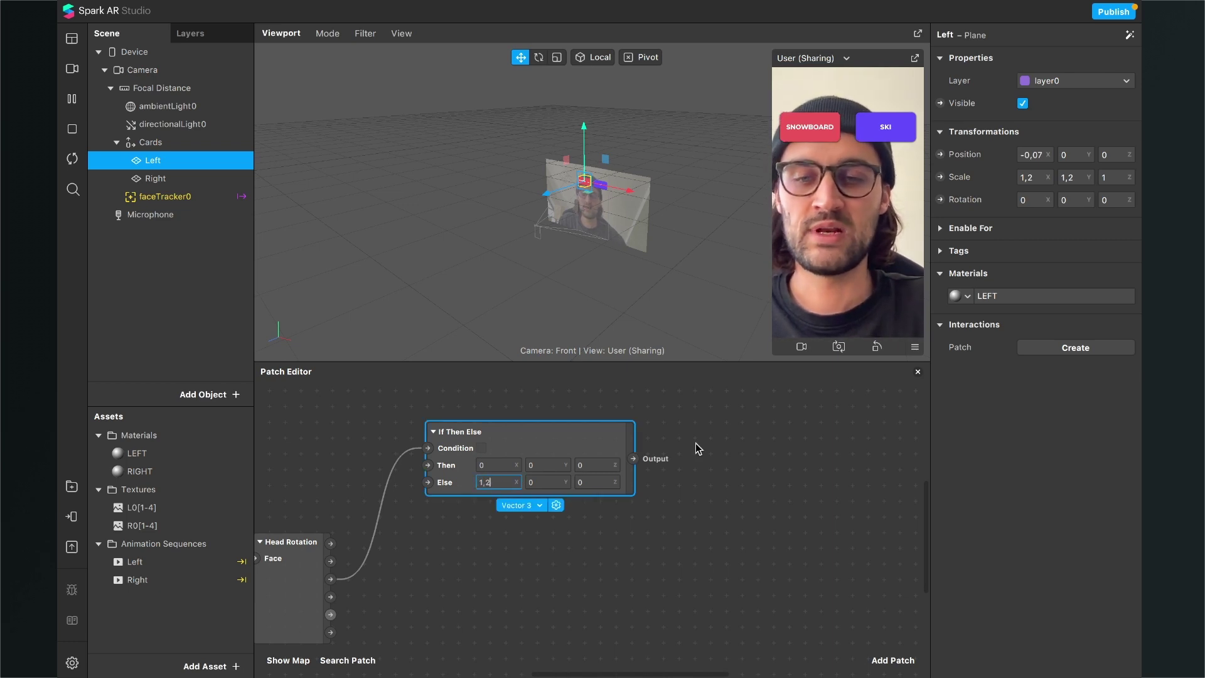
text(1,2)
key(Return)
key(Tab)
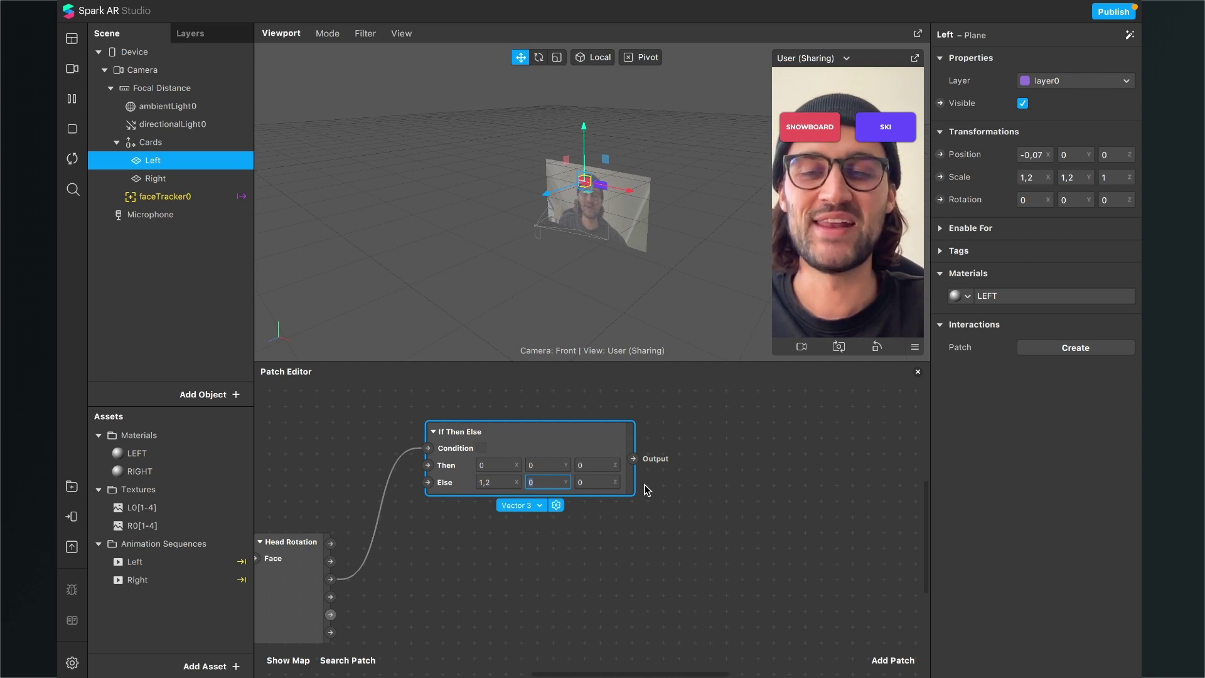
text(1,2)
key(Return)
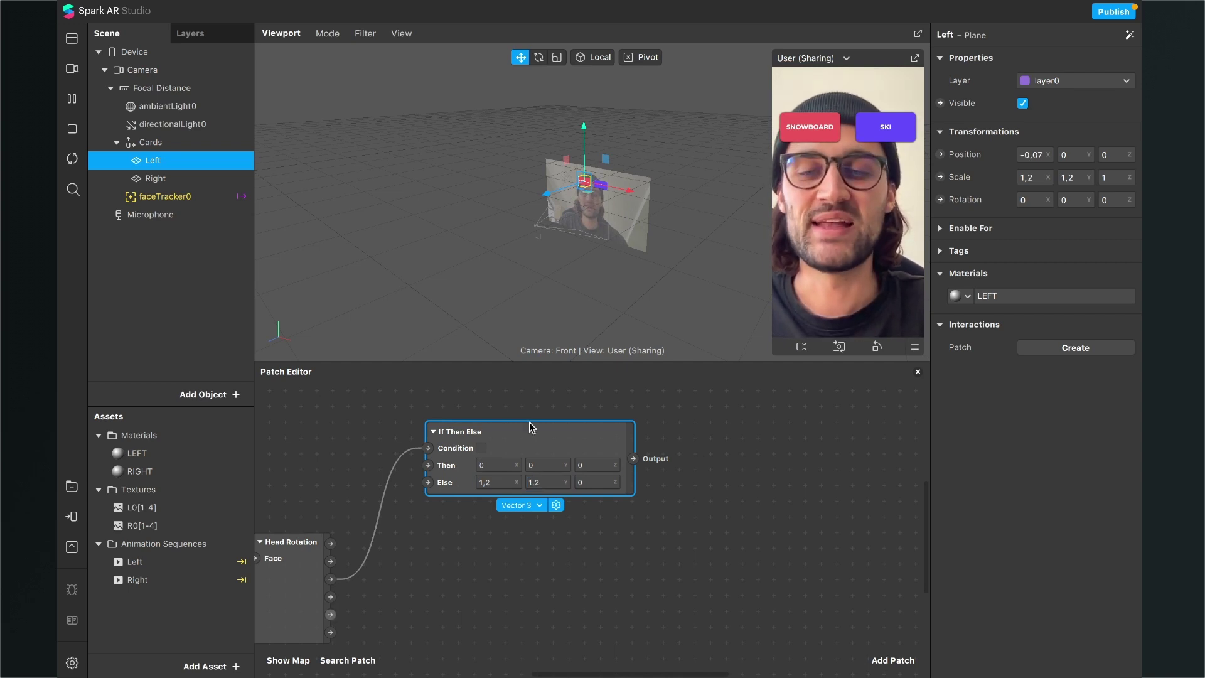
Step: Set the X and Y of the Then value in the If Then Else patch to 1,4
click(489, 465)
key(BackSpace)
text(1,4)
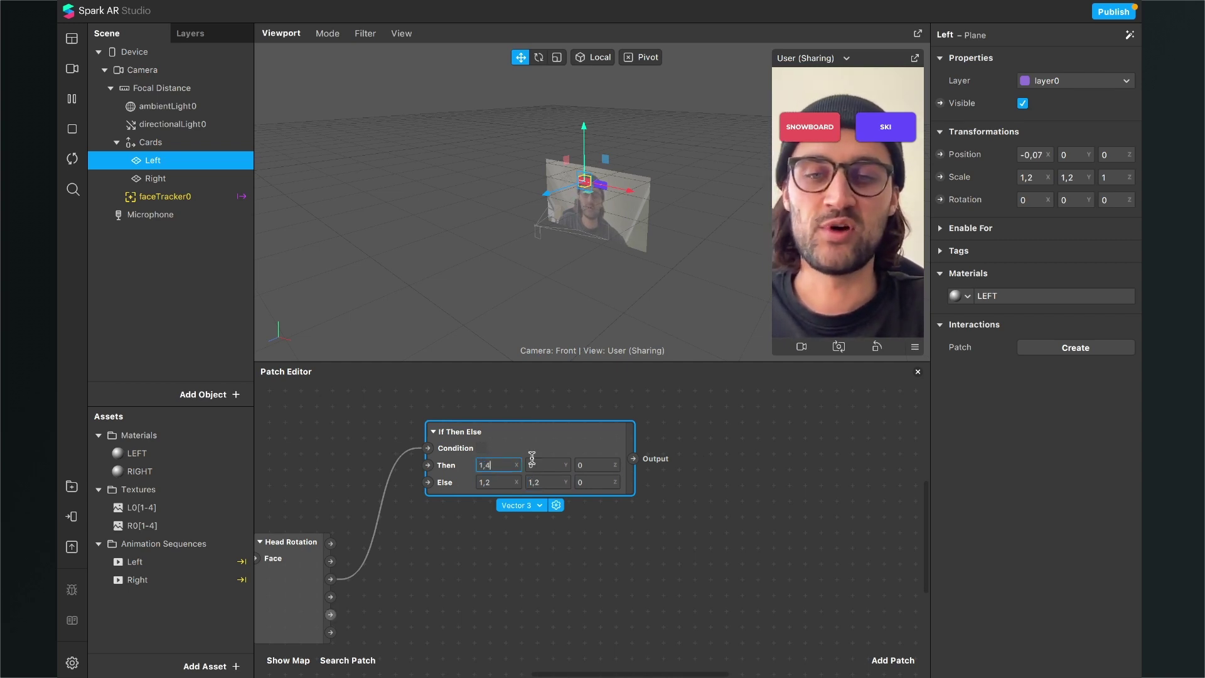
key(Return)
click(540, 465)
key(BackSpace)
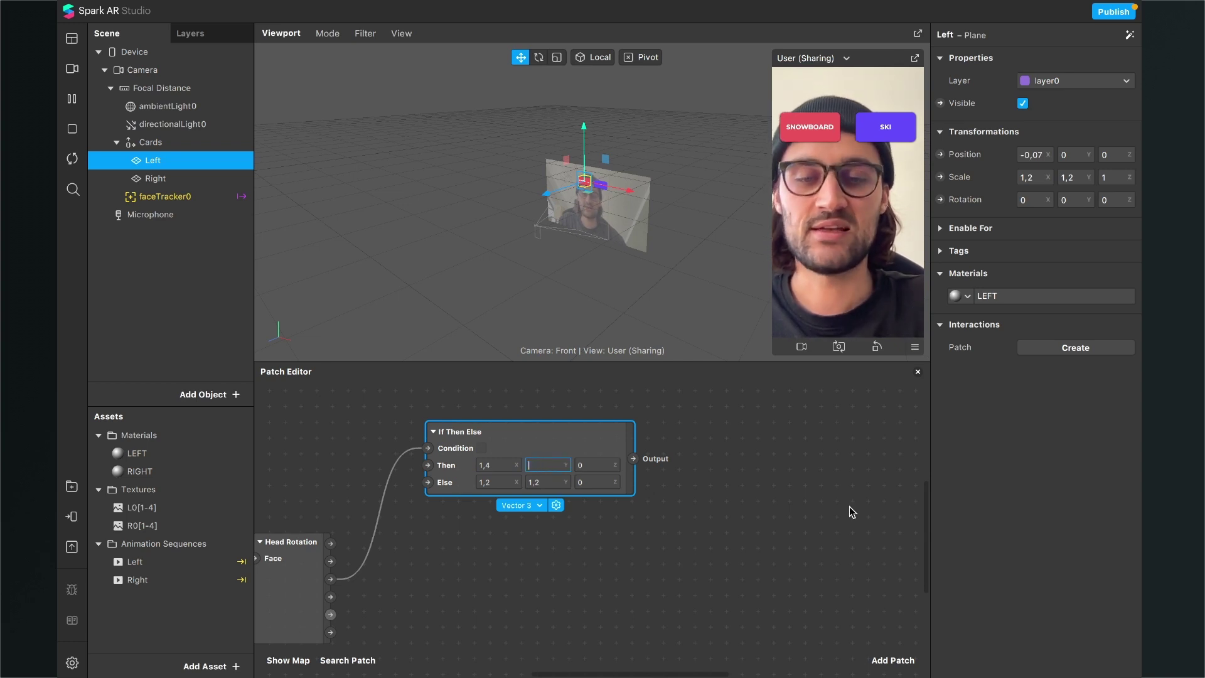
text(1,4)
key(Return)
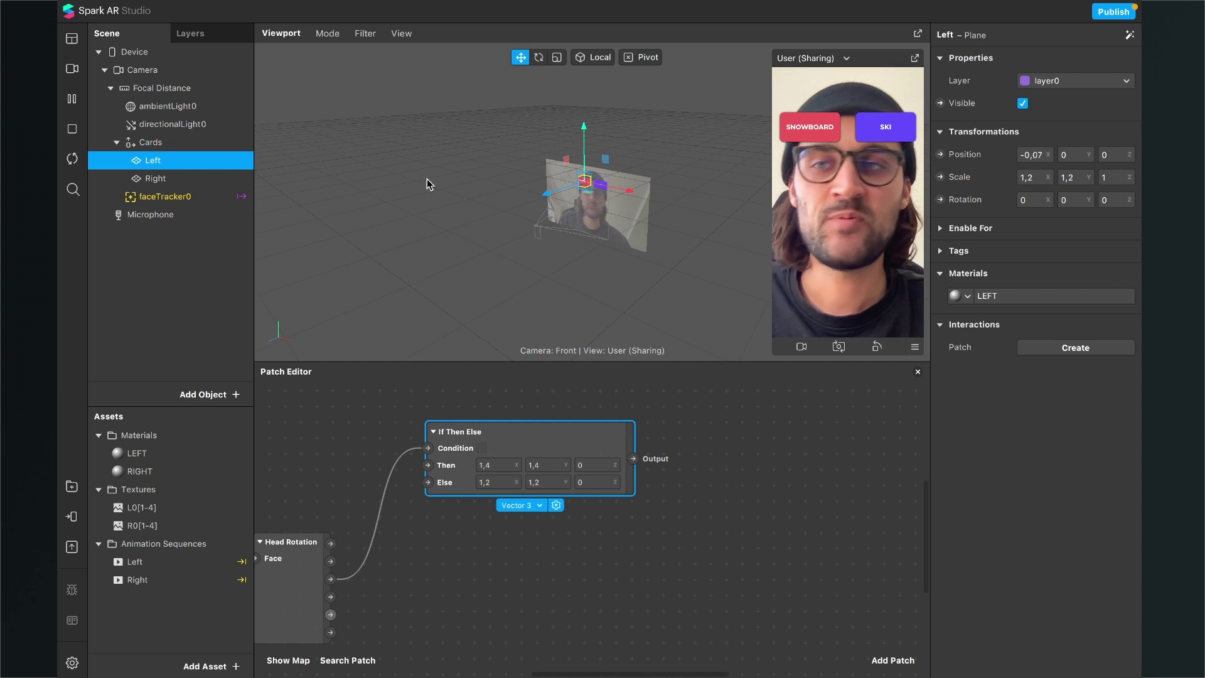
Step: Create a patch for the Left card's Scale and connect the If Then Else output to its 3D Scale input
click(139, 177)
click(140, 162)
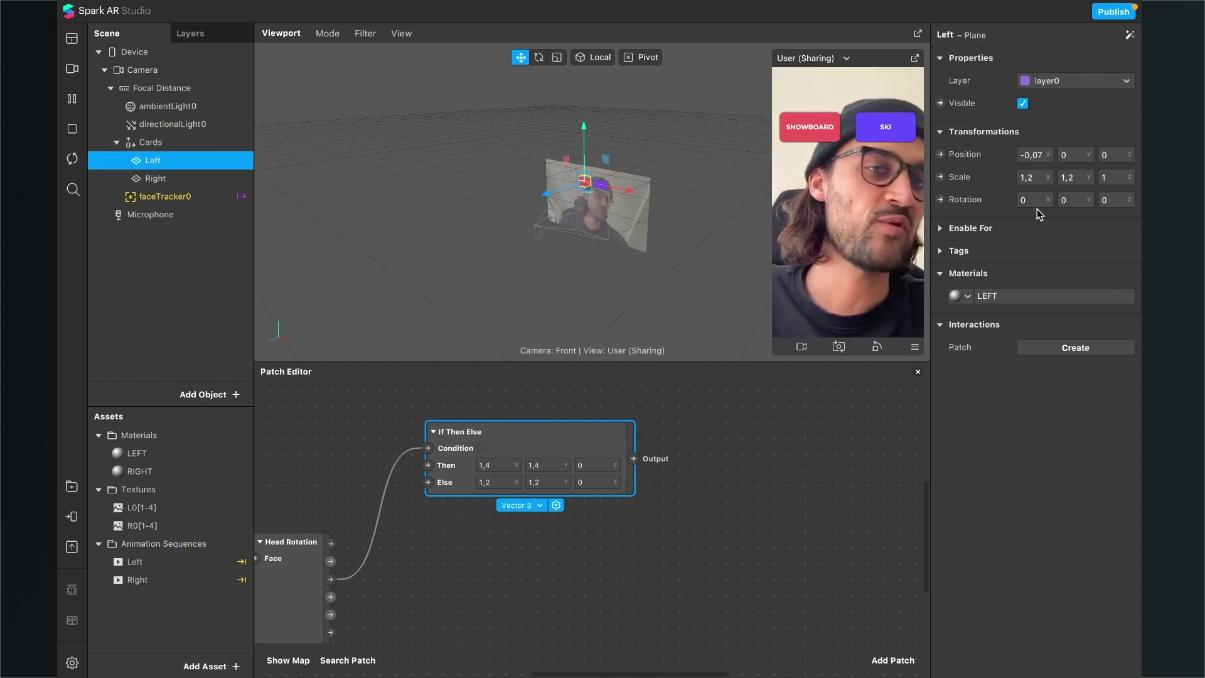
click(939, 177)
scroll(645, 524, right, 2)
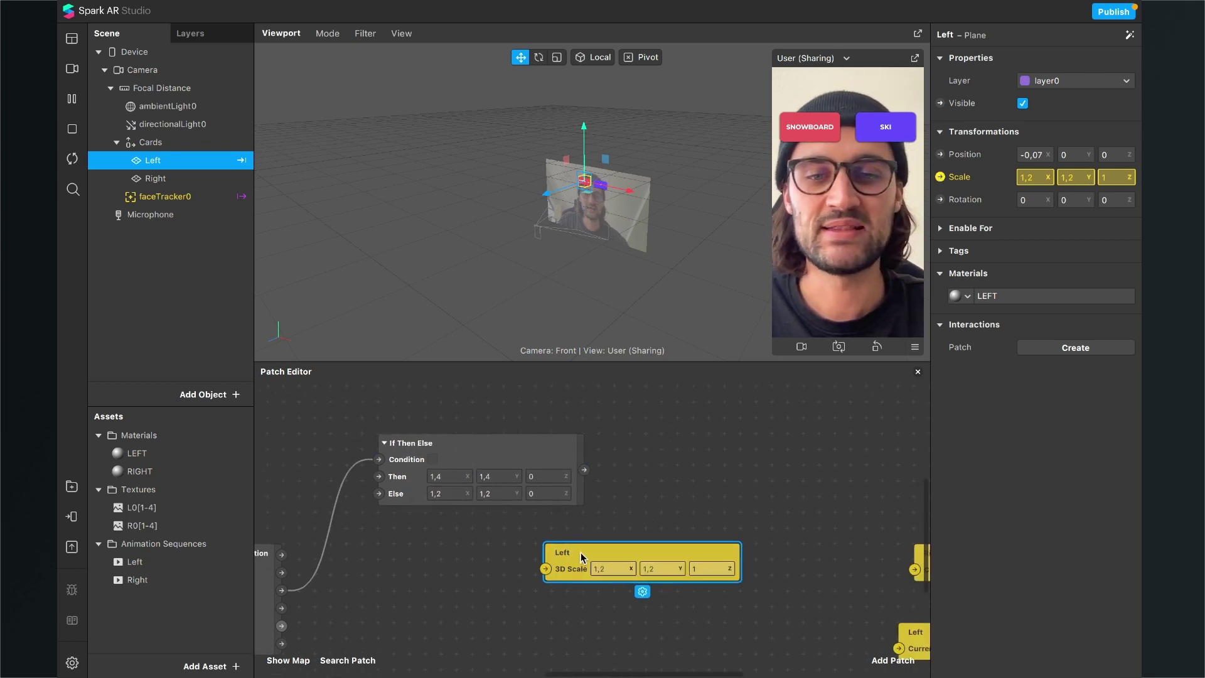
drag(593, 551, 717, 434)
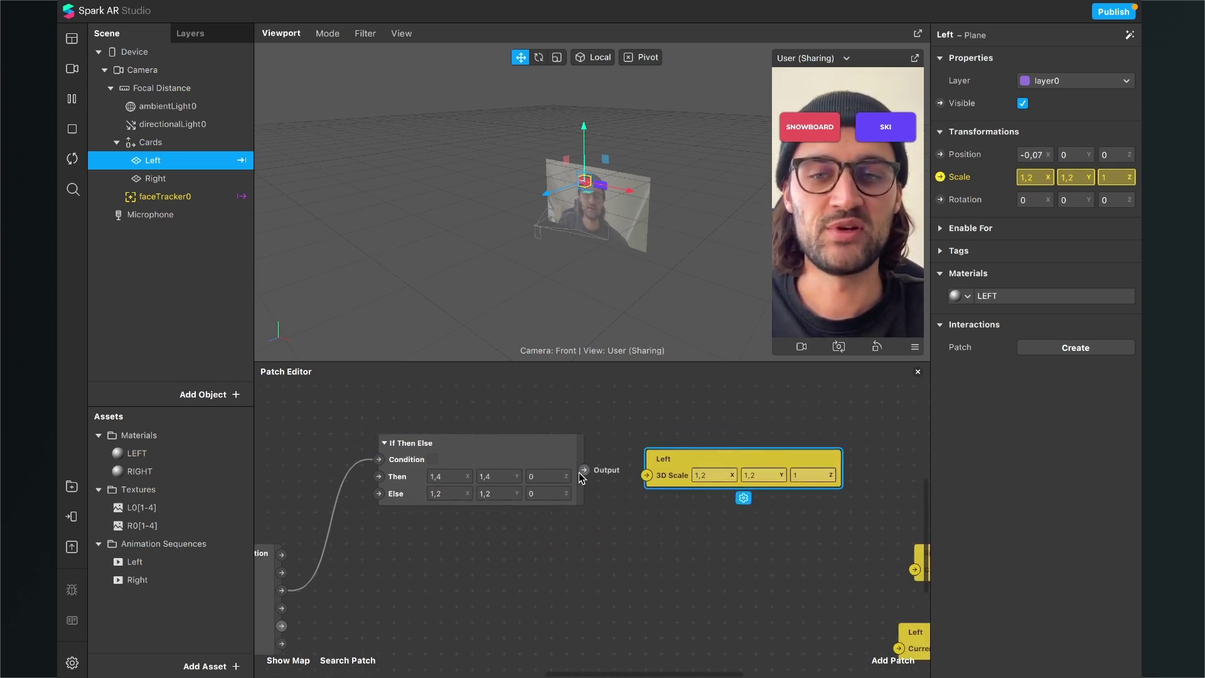
scroll(577, 473, up, 2)
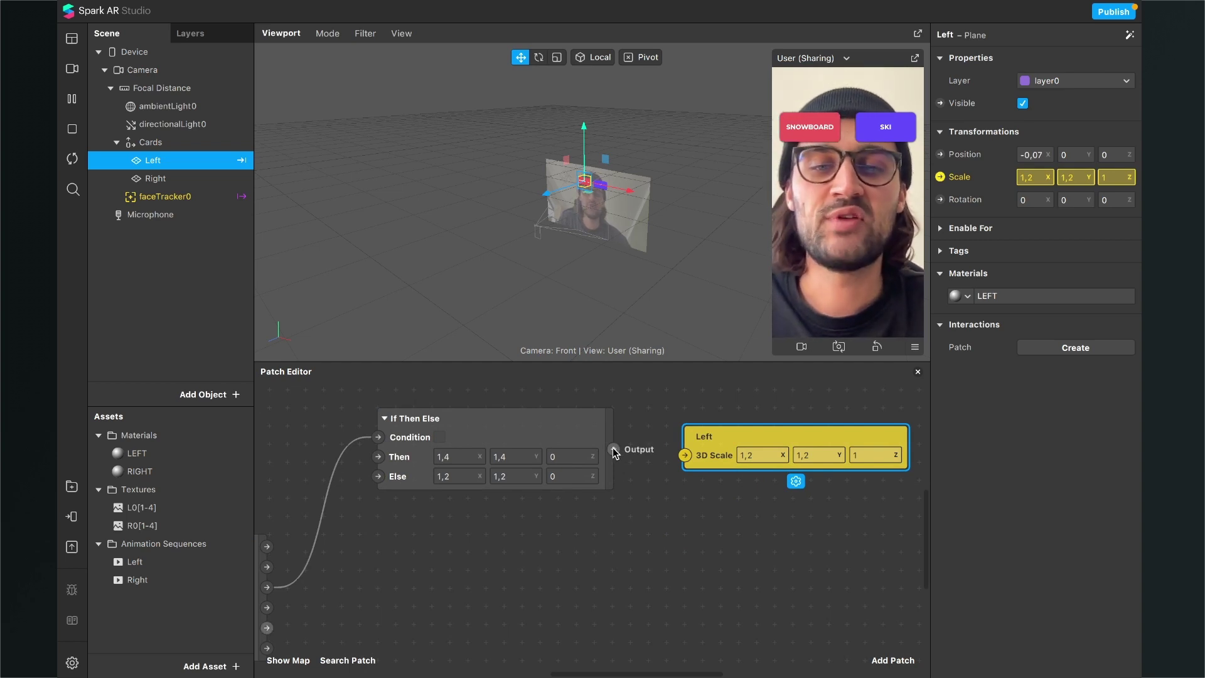
drag(613, 450, 685, 456)
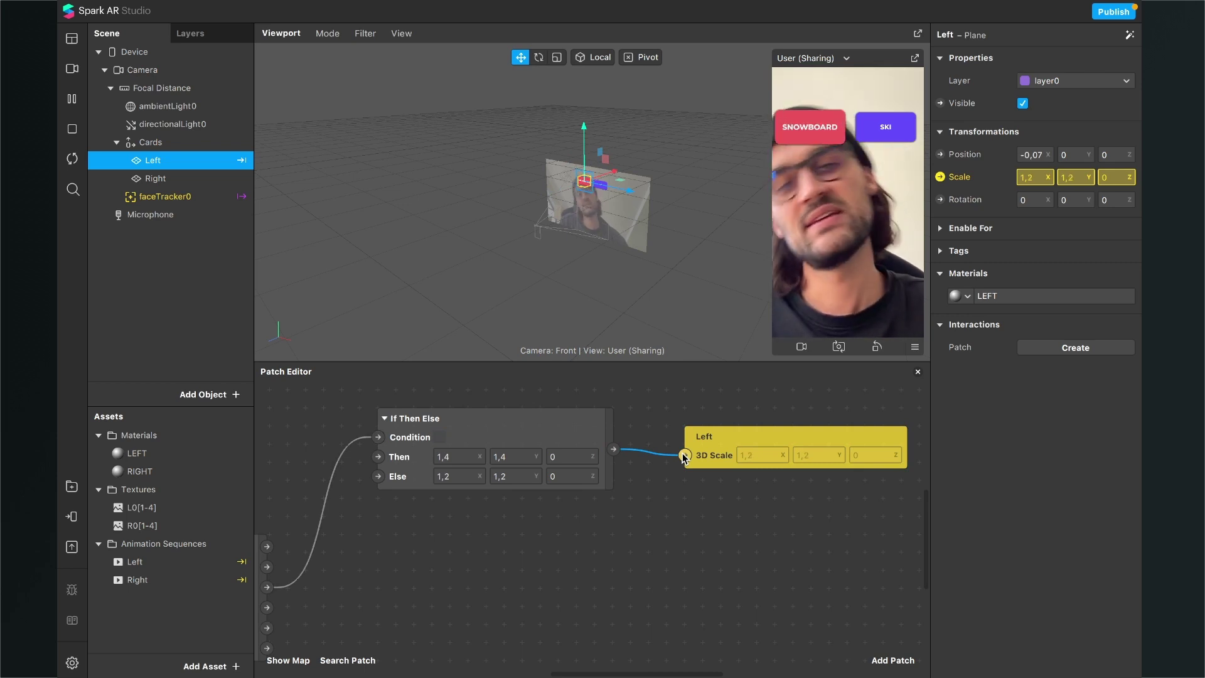
Step: Duplicate the If Then Else patch and place the copy below the original, beside the Head Rotation patch
scroll(681, 612, down, 5)
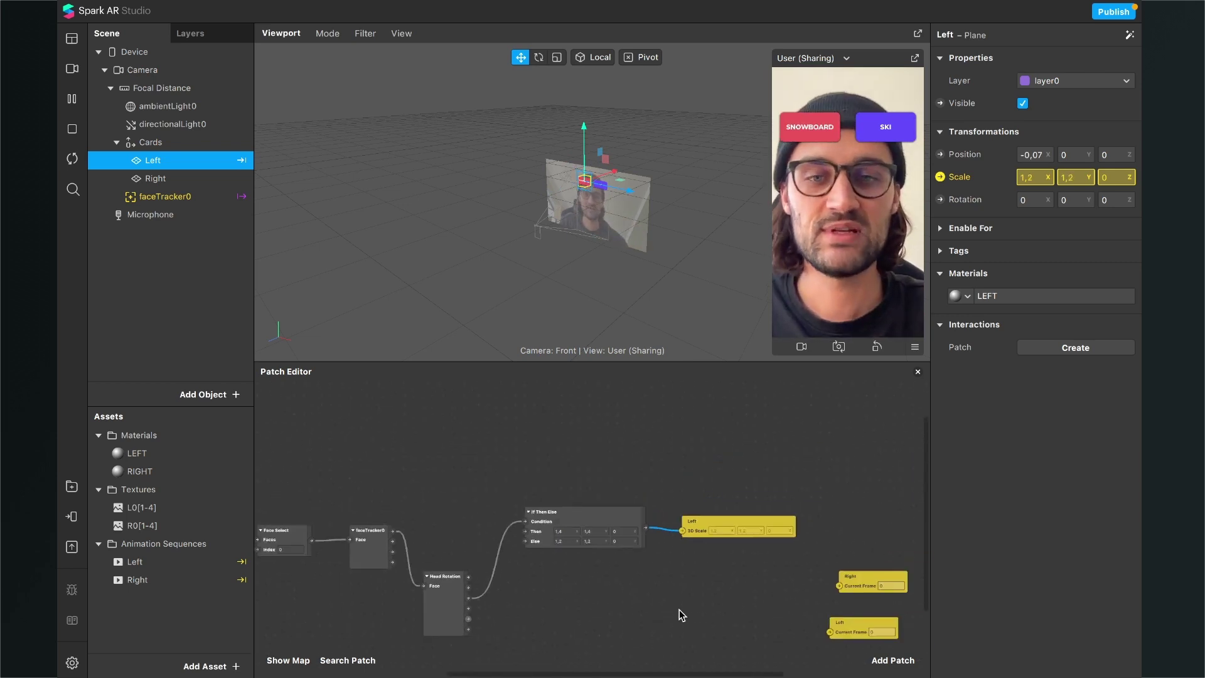
scroll(679, 609, up, 4)
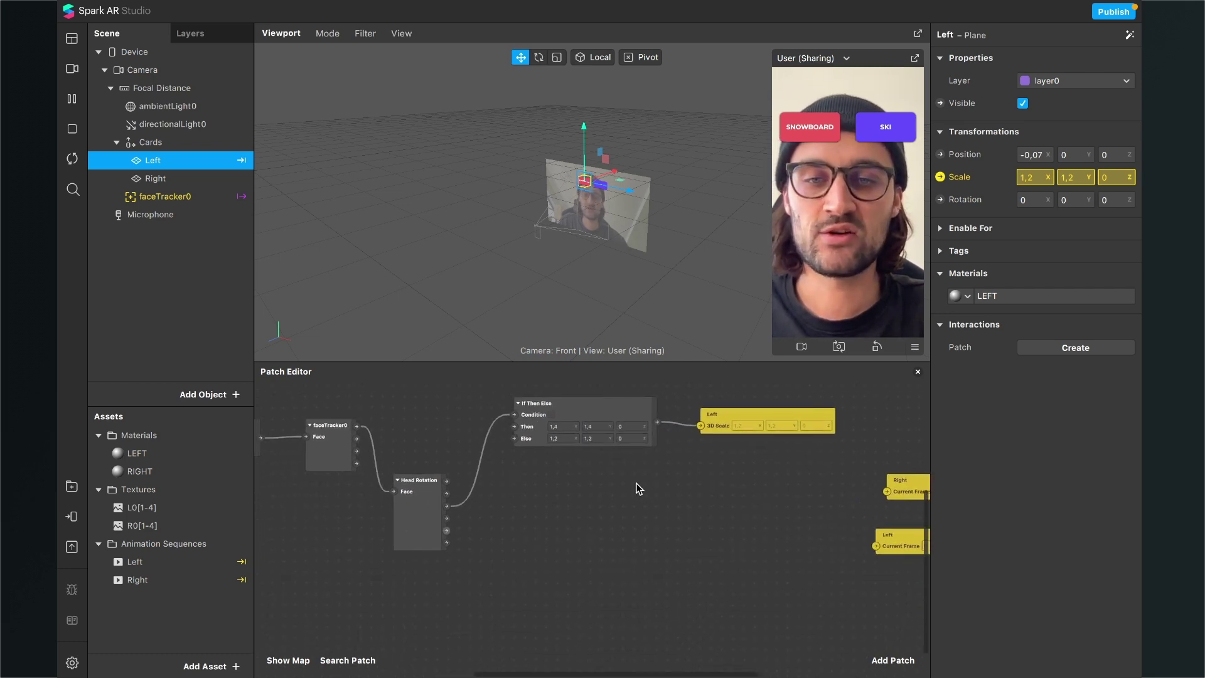
click(608, 410)
key(ctrl+v)
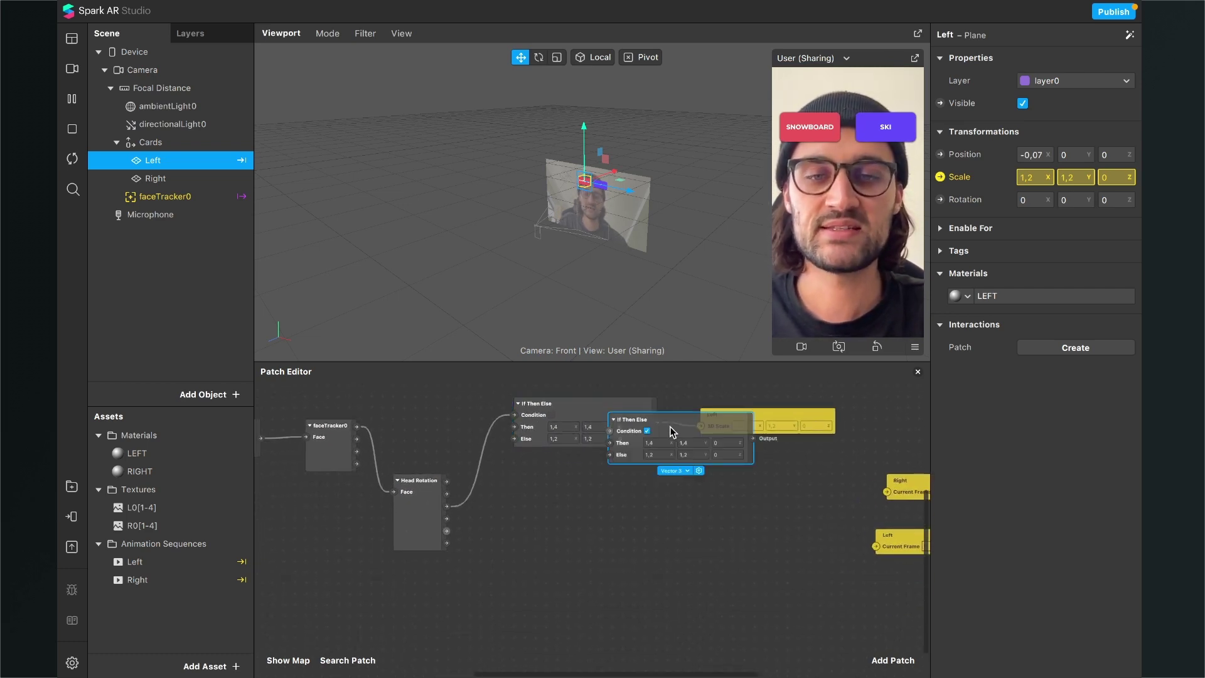
drag(681, 427, 582, 556)
Step: Connect Head Rotation's fourth output, just below Left Lean State, to the Condition input of the copied If Then Else patch
scroll(582, 559, up, 3)
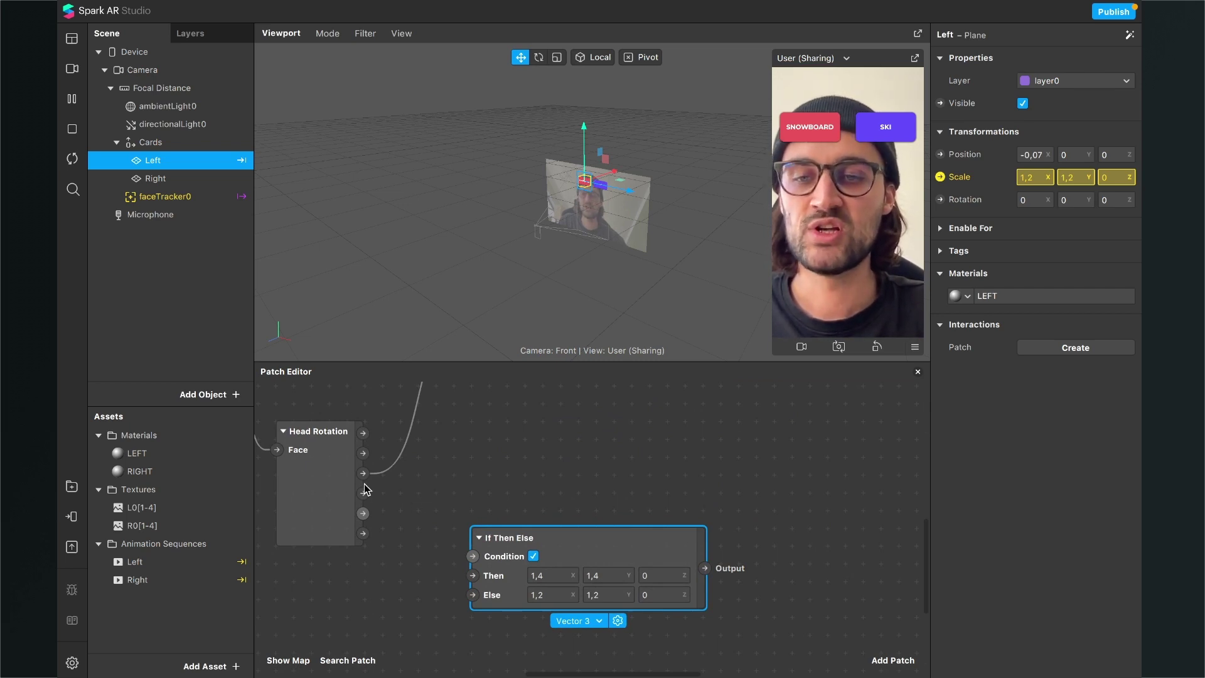
drag(363, 493, 472, 556)
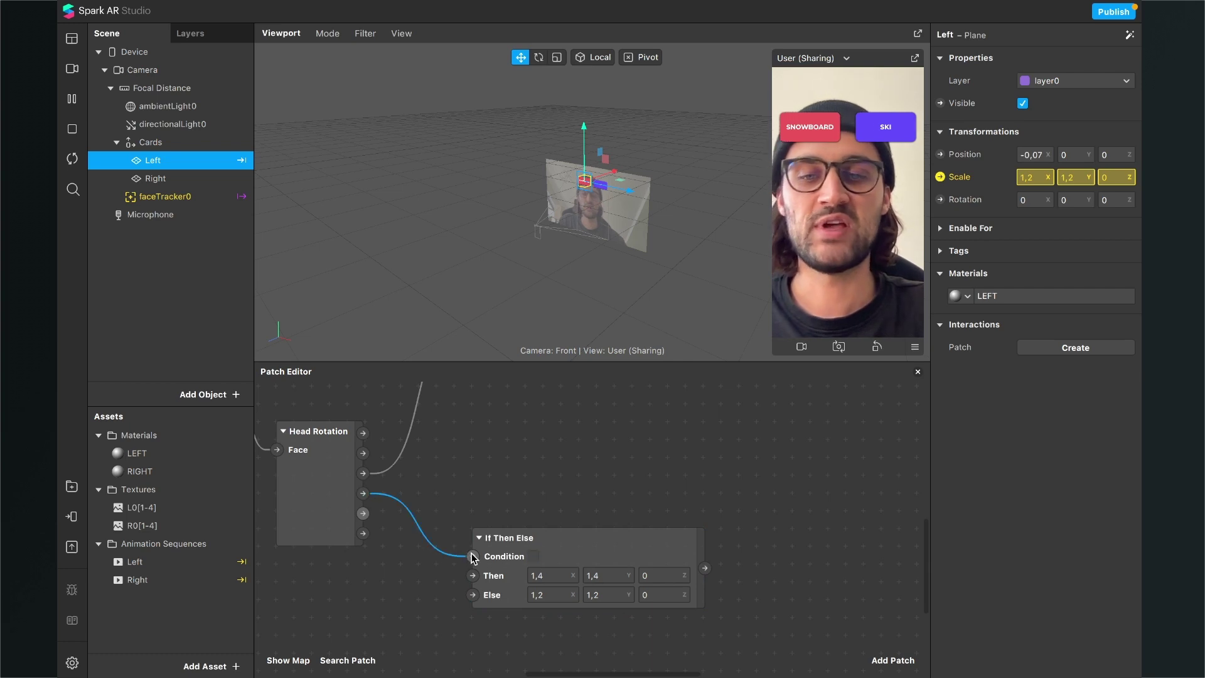
scroll(615, 470, right, 2)
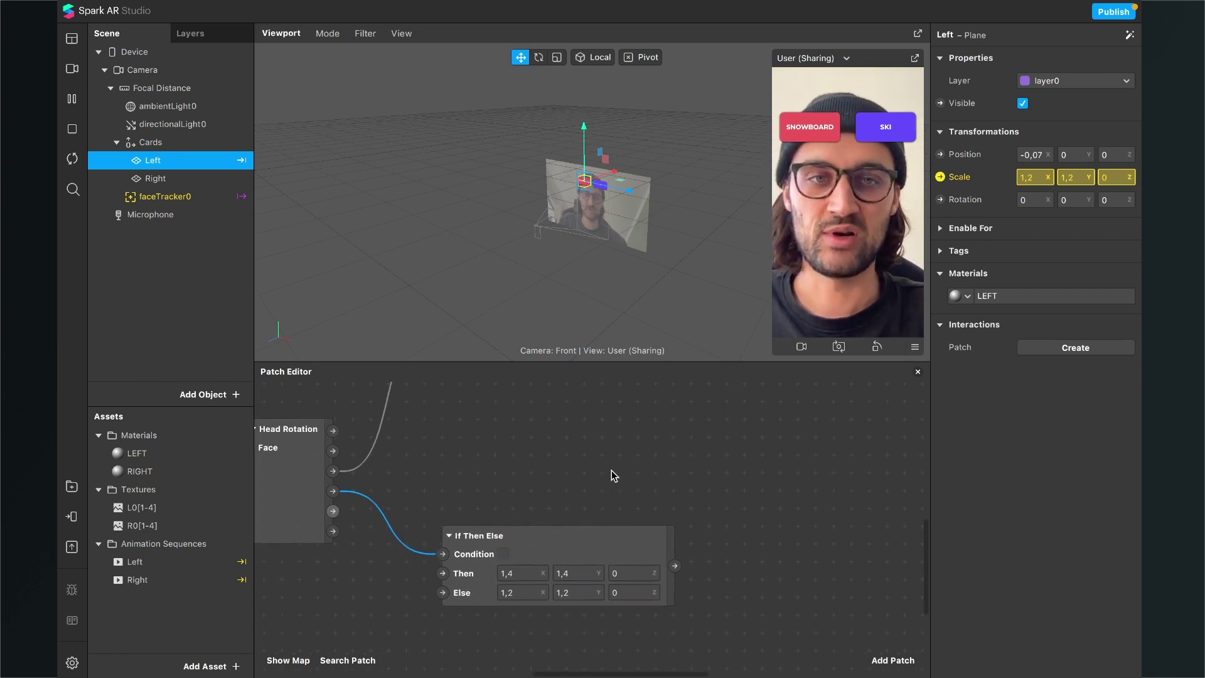
Step: Create a patch for the Right card's Scale and connect the lower If Then Else output to its 3D Scale input
ctrl+scroll(526, 541, down, 3)
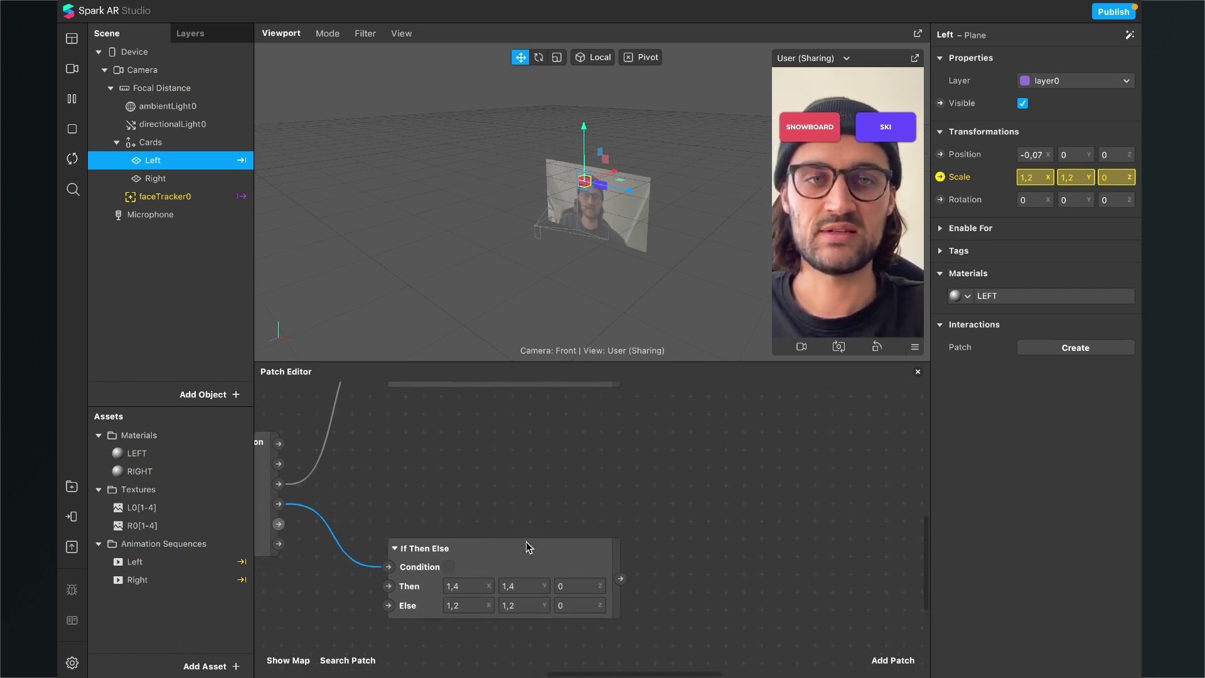
click(187, 181)
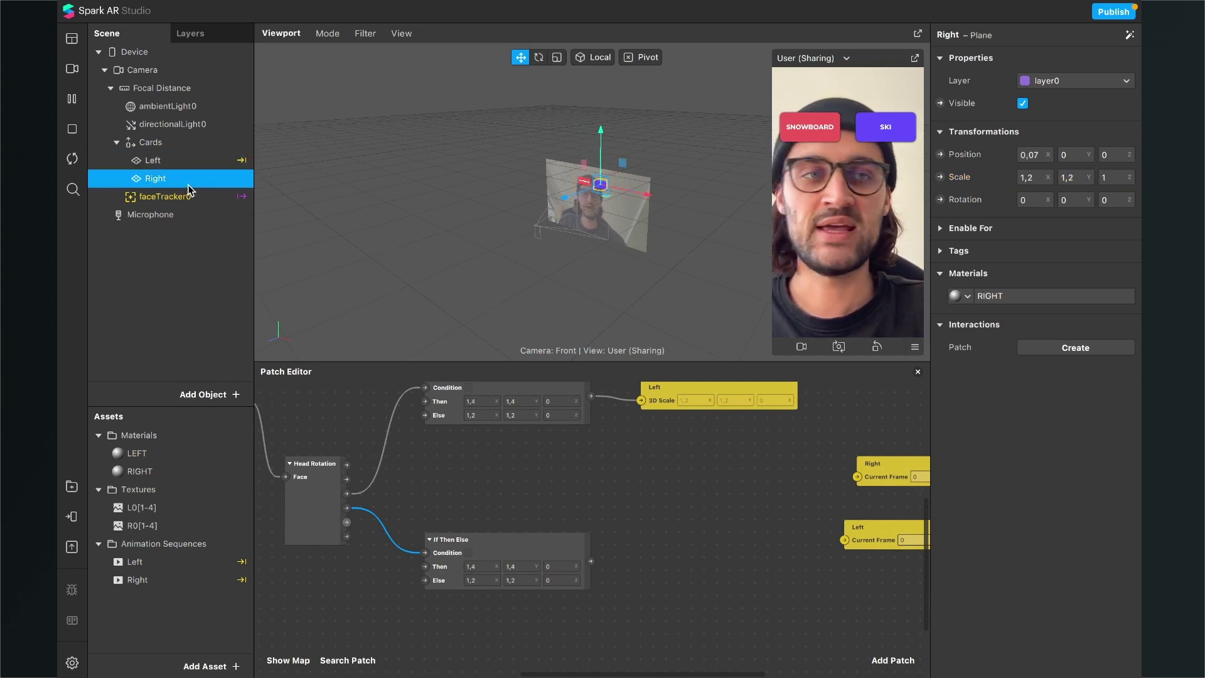
click(940, 178)
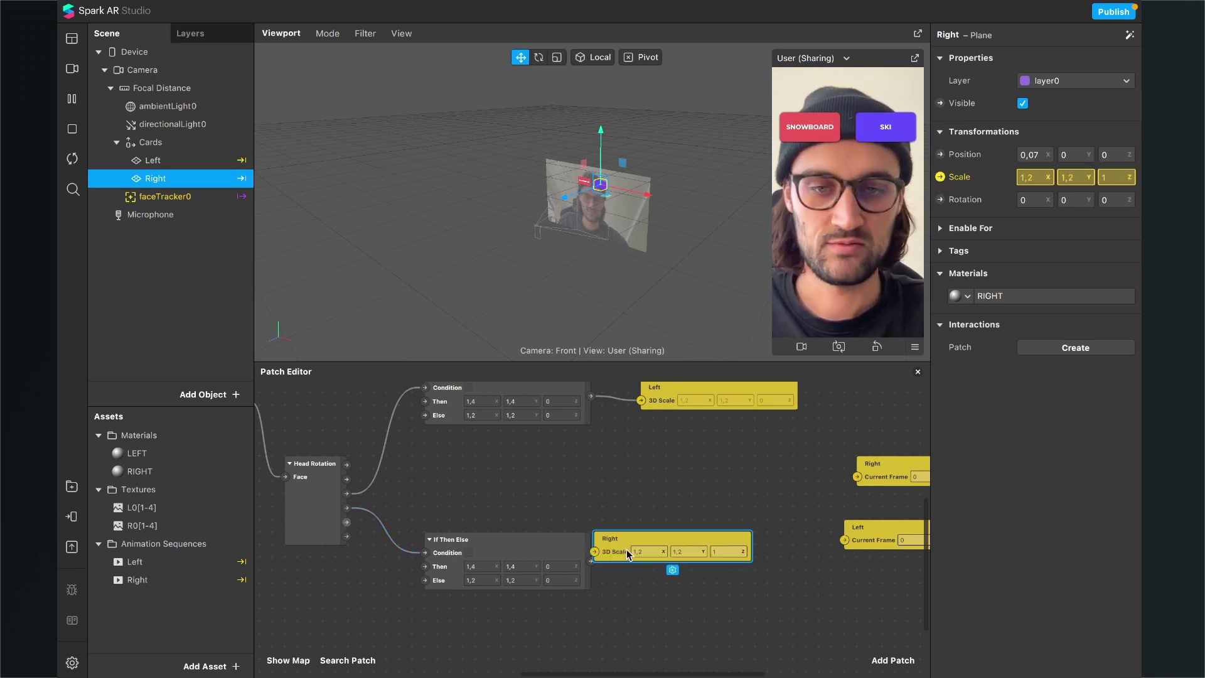
drag(626, 548, 649, 582)
scroll(649, 582, up, 3)
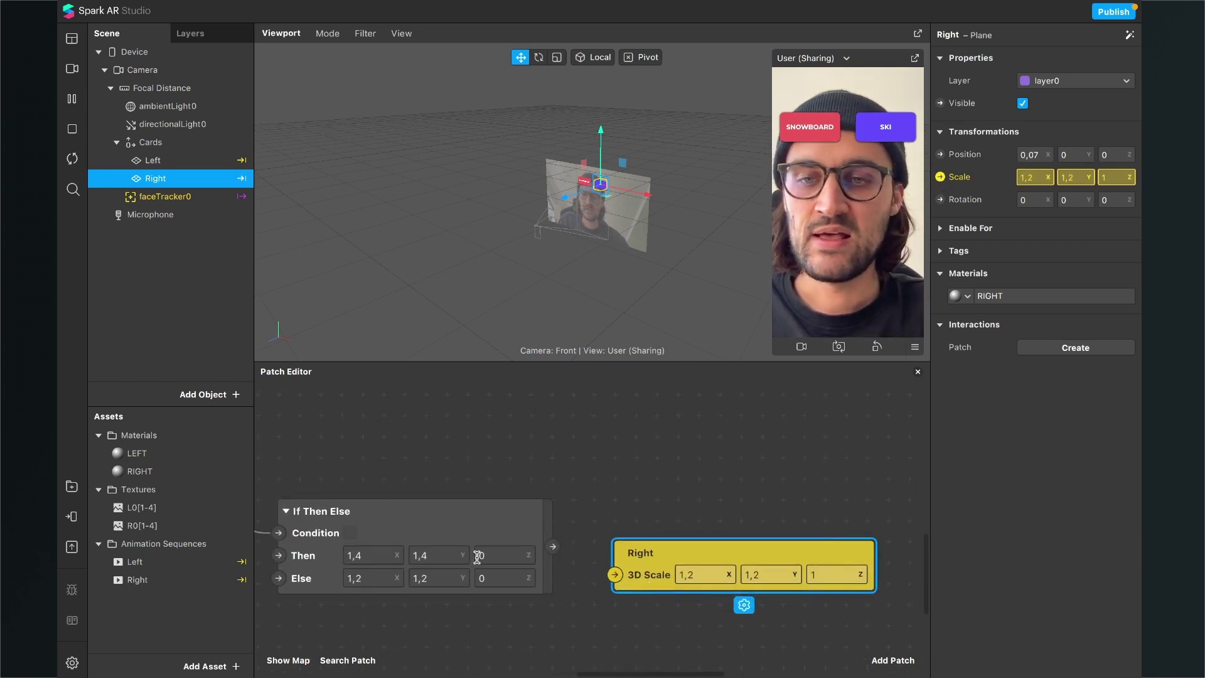
drag(552, 546, 660, 570)
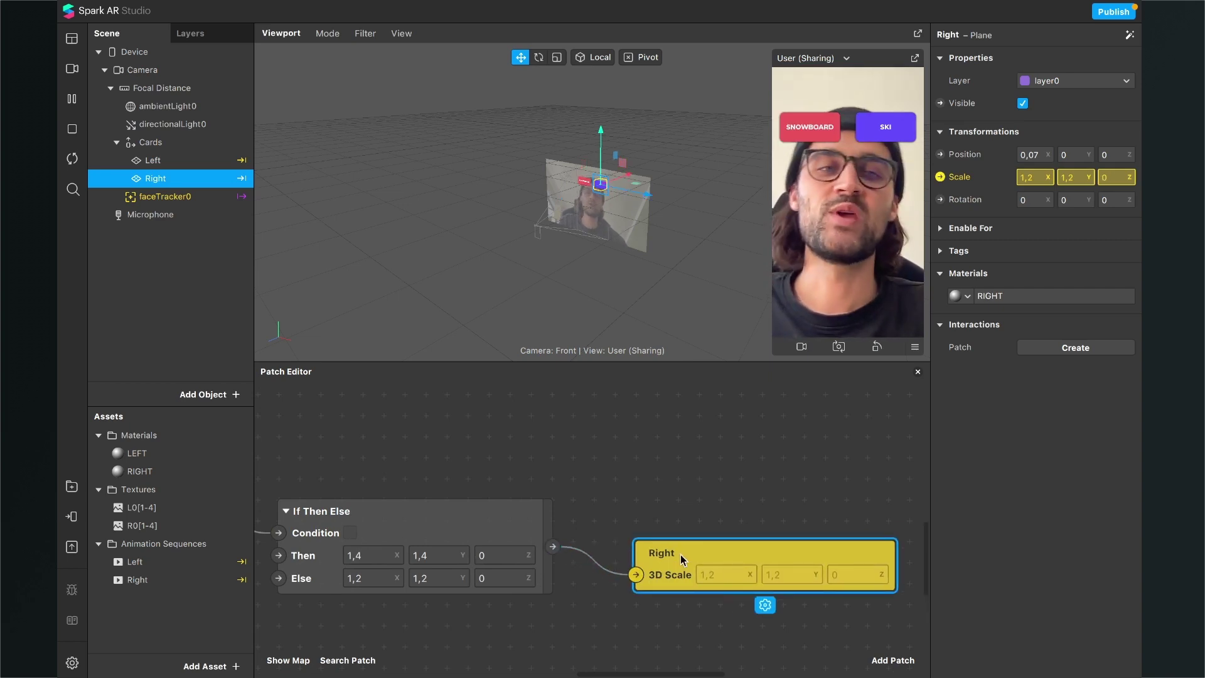
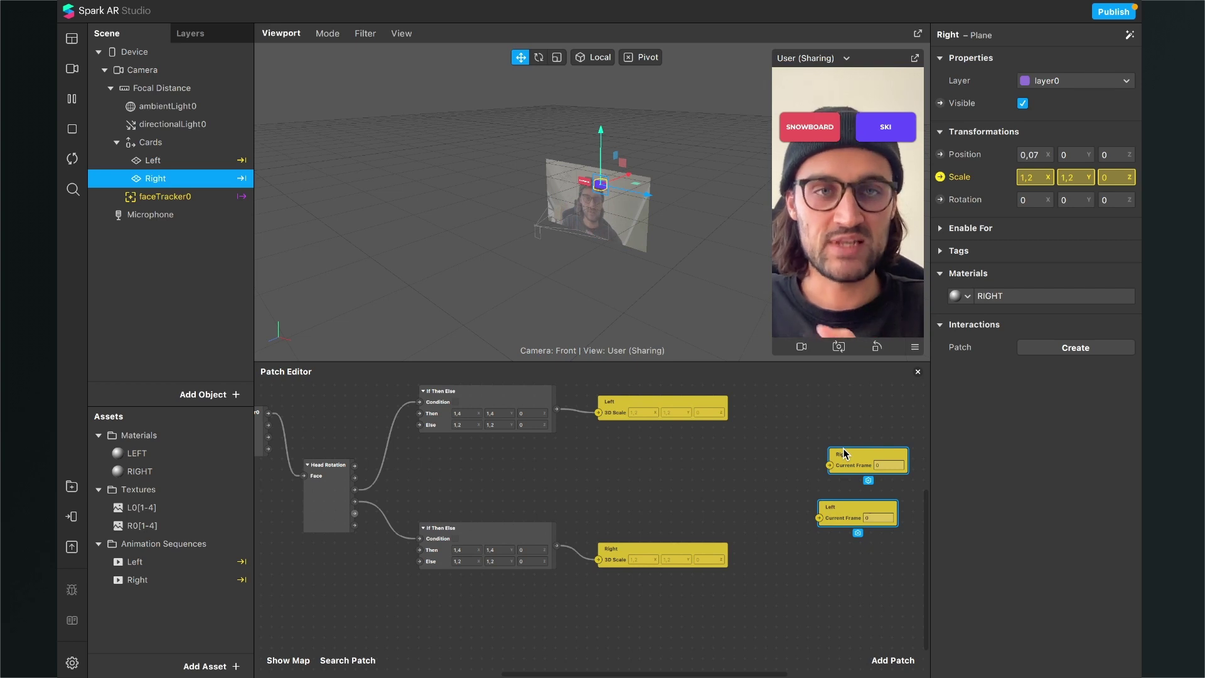
Step: Add an Or patch and place it between the two If Then Else patches
scroll(539, 465, up, 3)
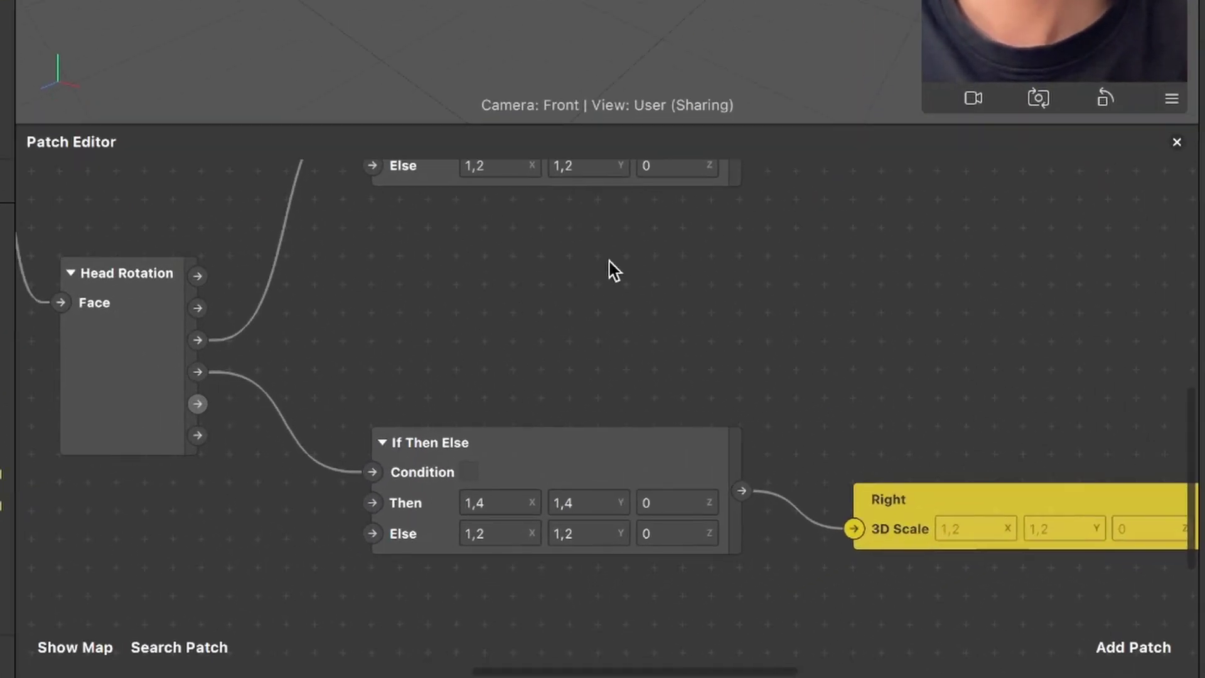
click(1151, 647)
text(or)
key(Return)
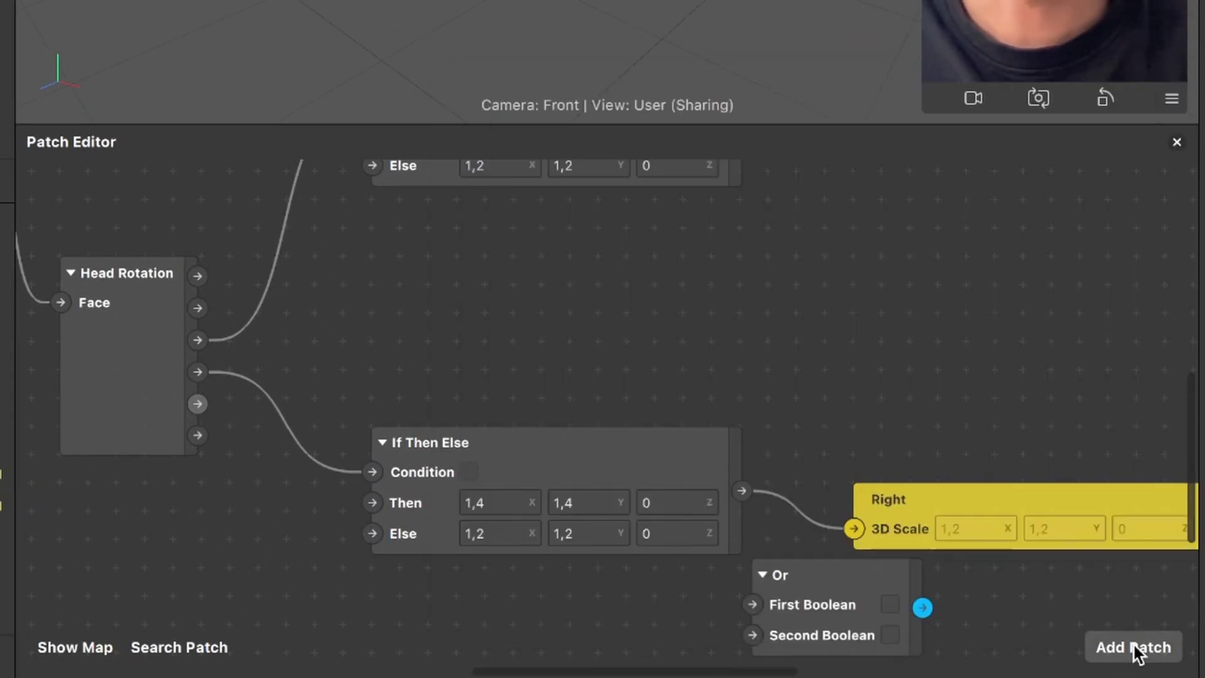
drag(782, 563, 488, 305)
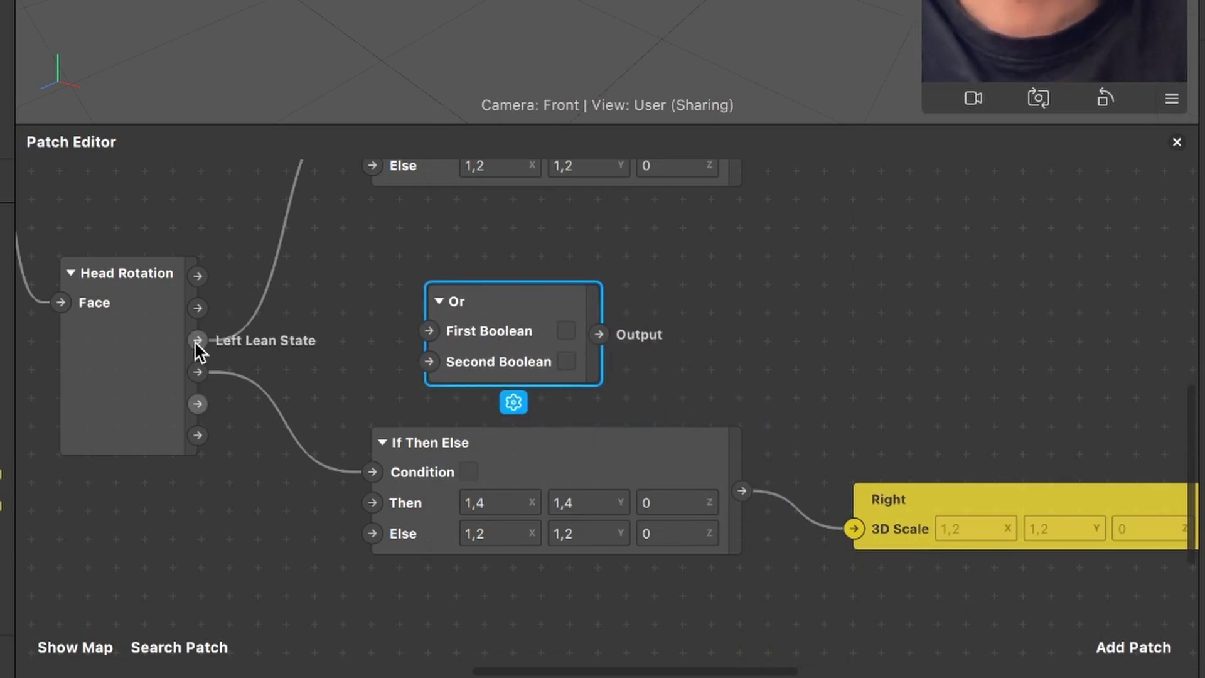
Step: Connect Head Rotation's Left Lean State to the Or patch's First Boolean and the output below it to Second Boolean
drag(197, 340, 419, 331)
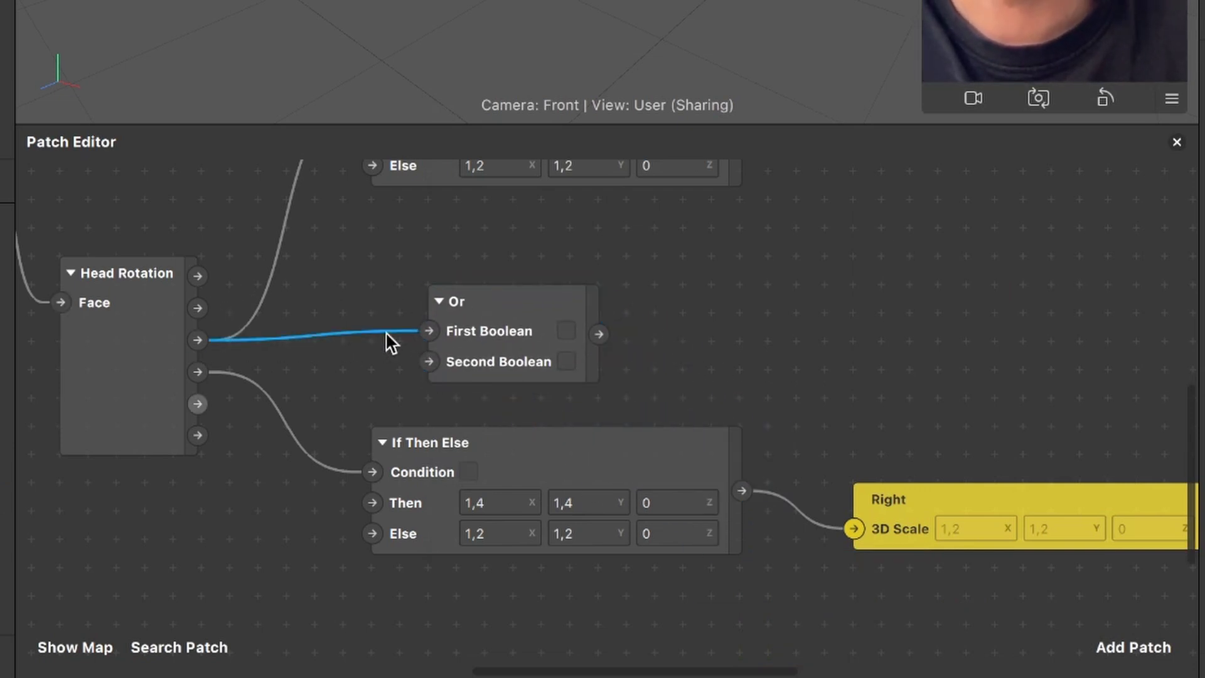
drag(199, 372, 440, 362)
click(567, 294)
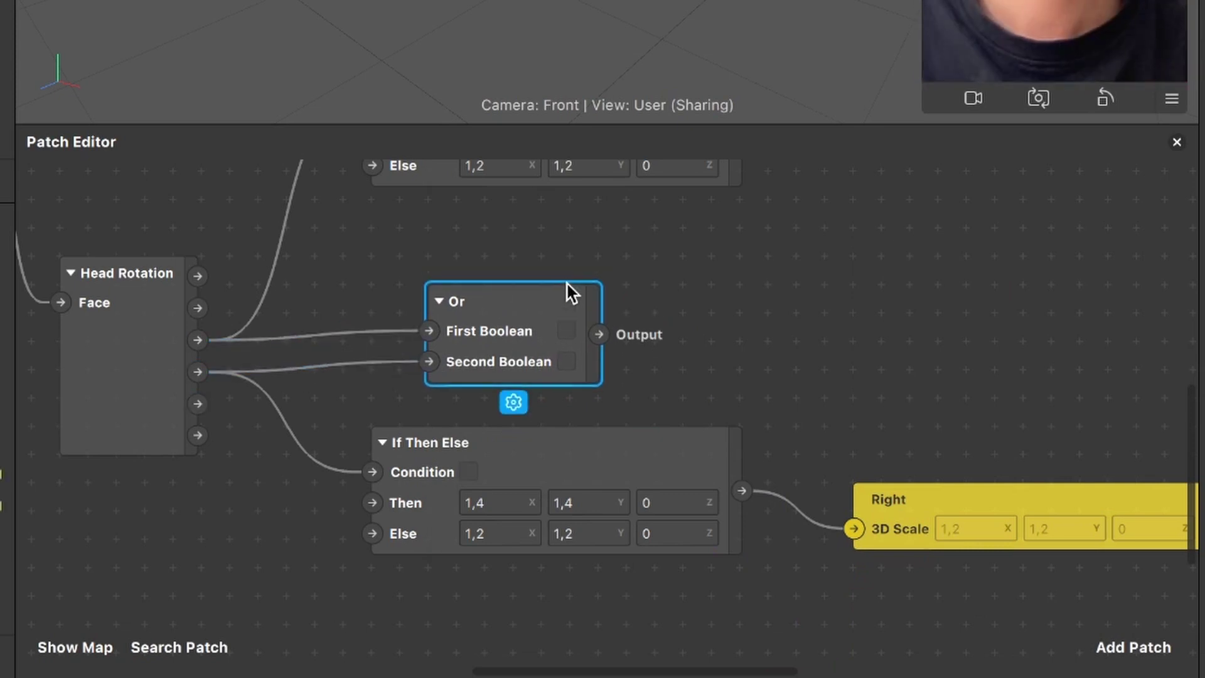
Step: Add an Animation patch and connect the Or patch's output to its Play input
scroll(647, 336, down, 3)
scroll(864, 417, right, 4)
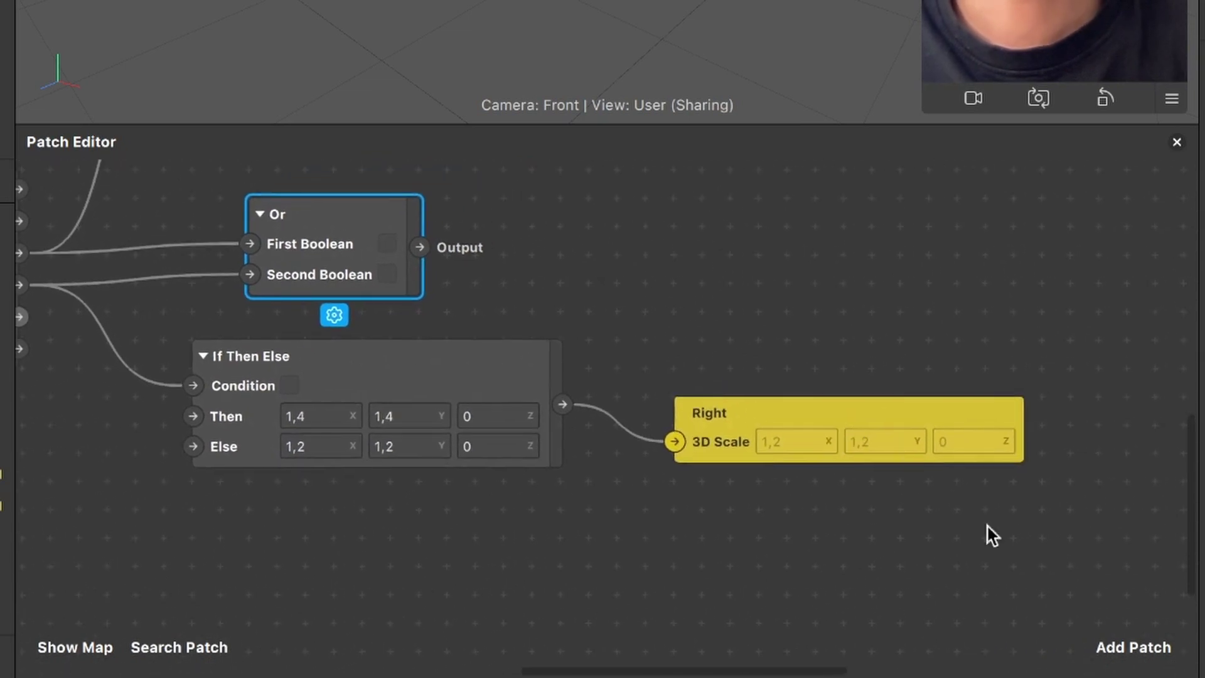
click(1154, 637)
text(ani)
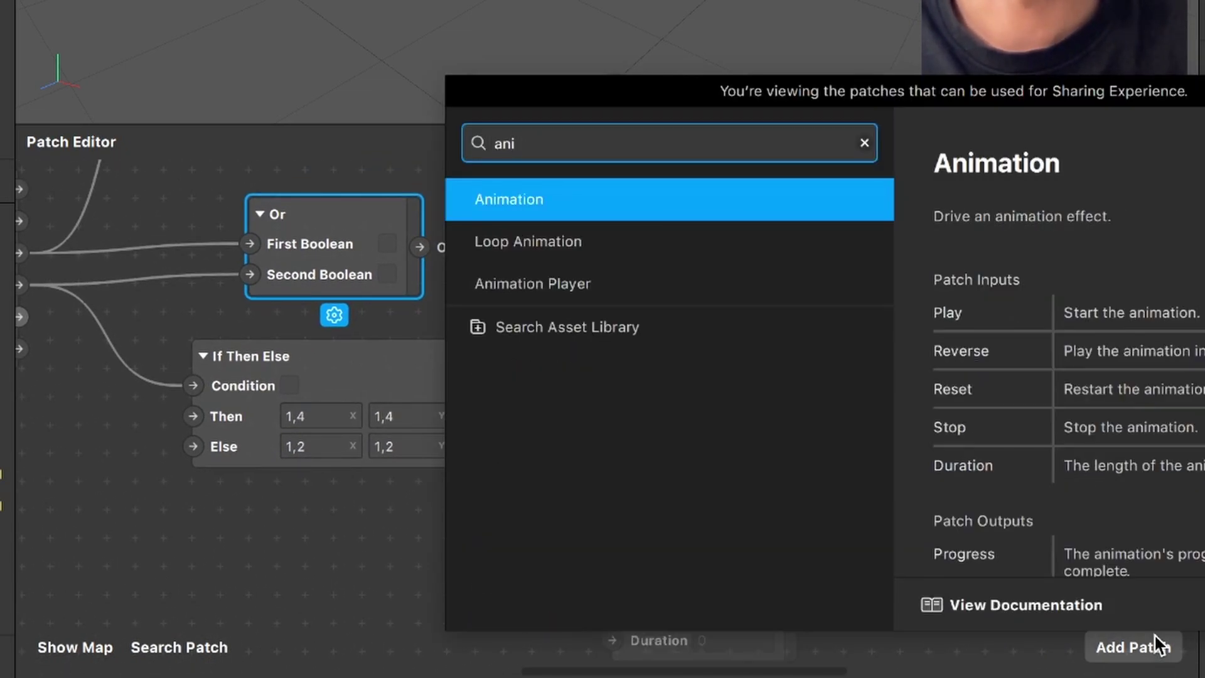
key(Return)
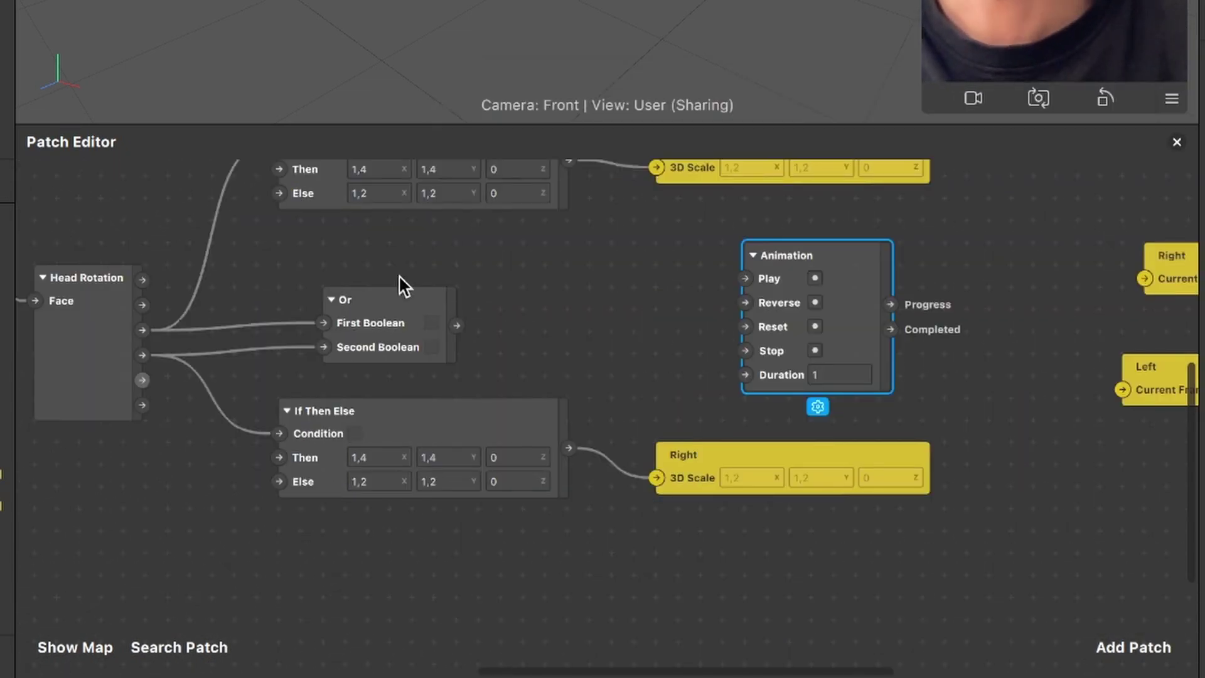
drag(465, 322, 746, 278)
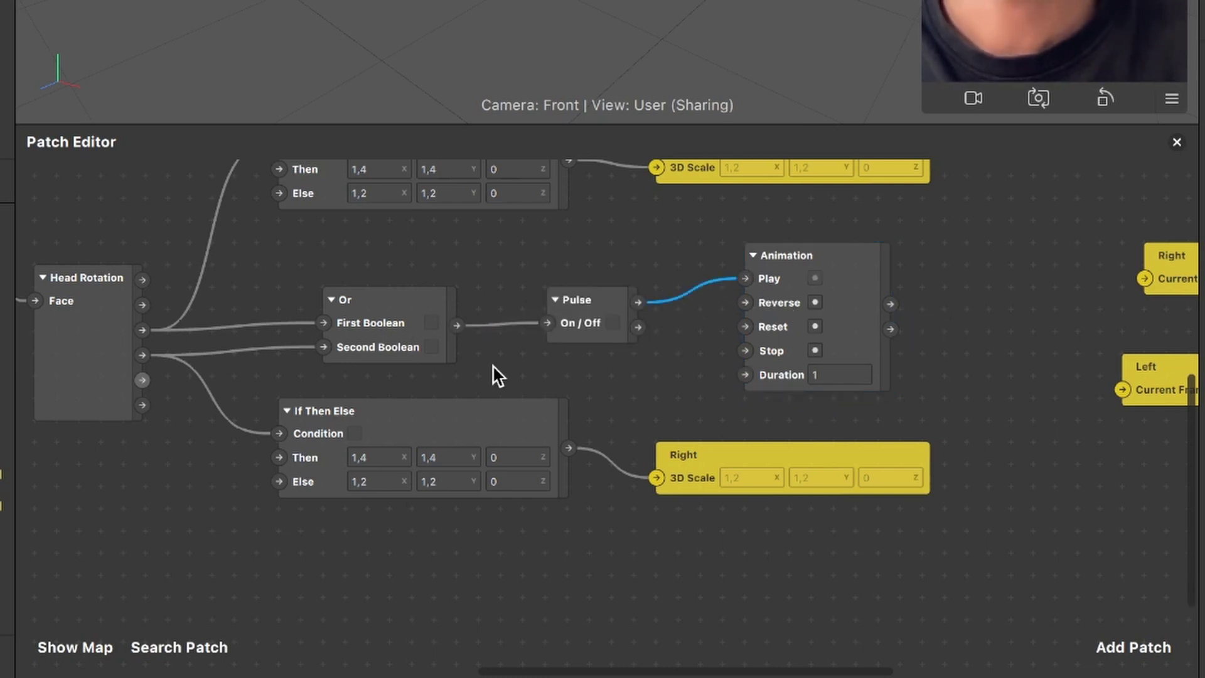
Step: Move the lower If Then Else and Right 3D Scale patches farther down, and the two Current Frame patches farther from the Animation patch
scroll(497, 375, down, 3)
scroll(497, 375, up, 2)
drag(761, 591, 485, 574)
drag(971, 443, 868, 315)
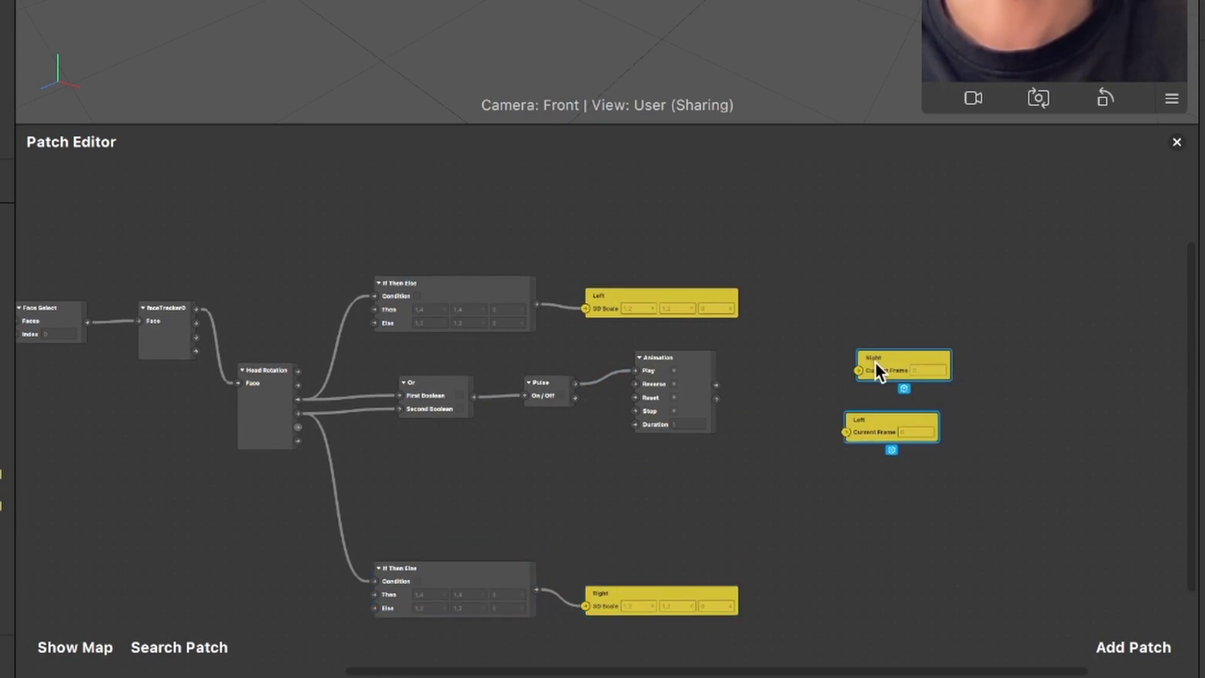
drag(875, 360, 951, 361)
Step: Connect the Pulse patch's Turned Off output to the Animation patch's Stop input
scroll(688, 285, up, 5)
scroll(621, 314, down, 3)
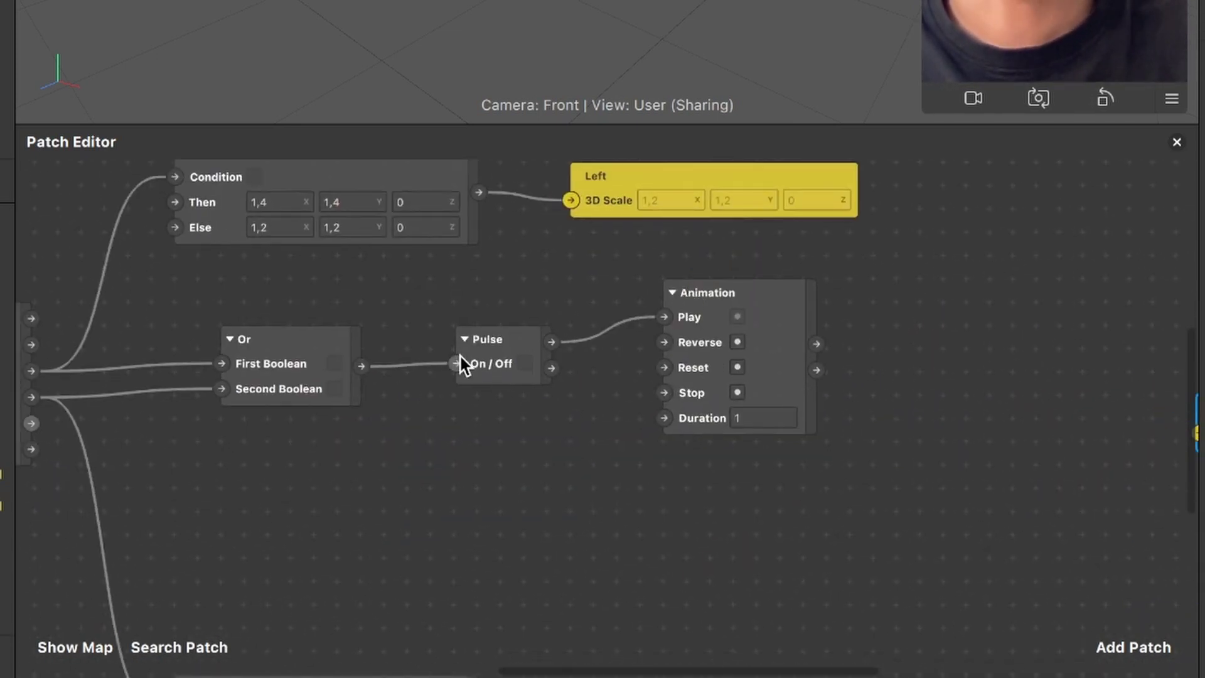
mouse_move(529, 347)
mouse_down()
mouse_move(403, 350)
mouse_move(524, 349)
mouse_up()
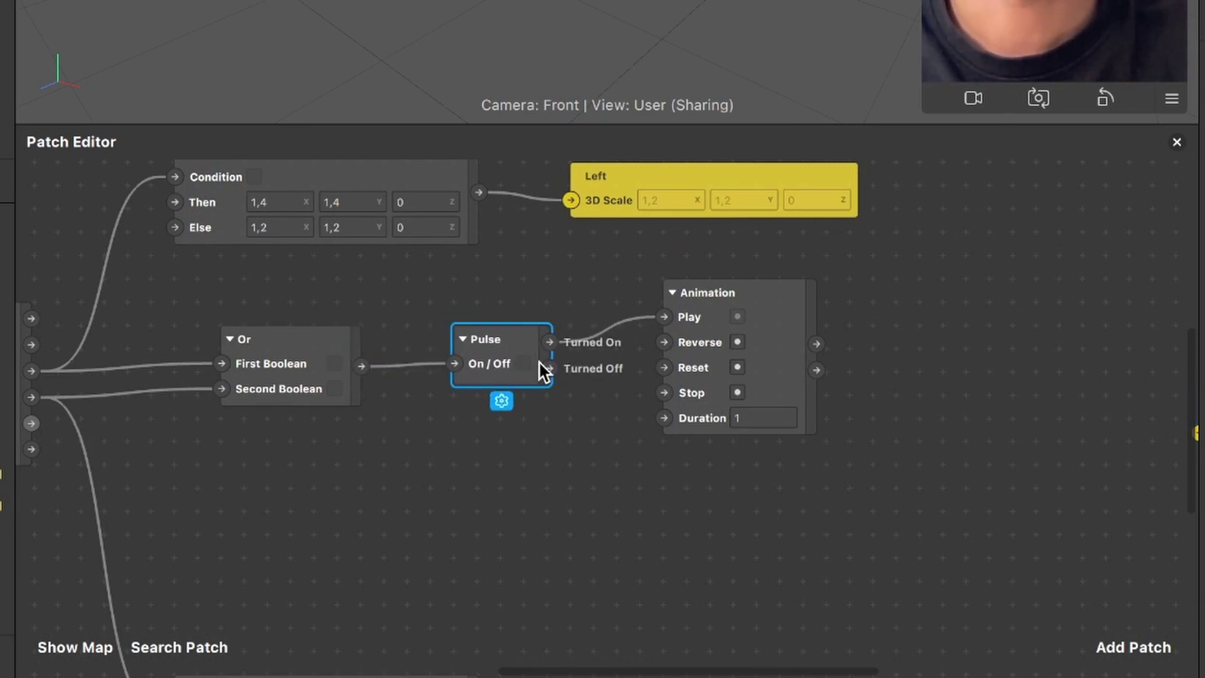
drag(550, 371, 666, 394)
Step: Add a Delay patch, connect the Pulse patch's Turned Off output to its Input, and place it below the Pulse patch
scroll(668, 401, down, 3)
scroll(668, 401, up, 3)
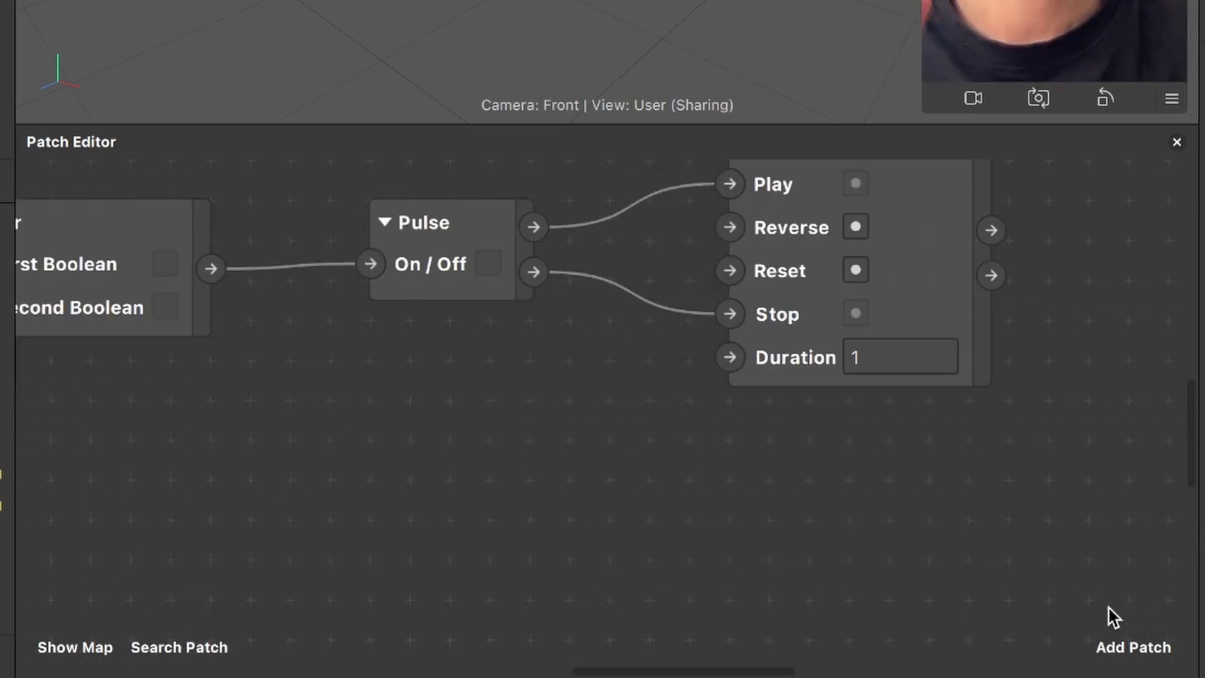
click(1130, 648)
text(del)
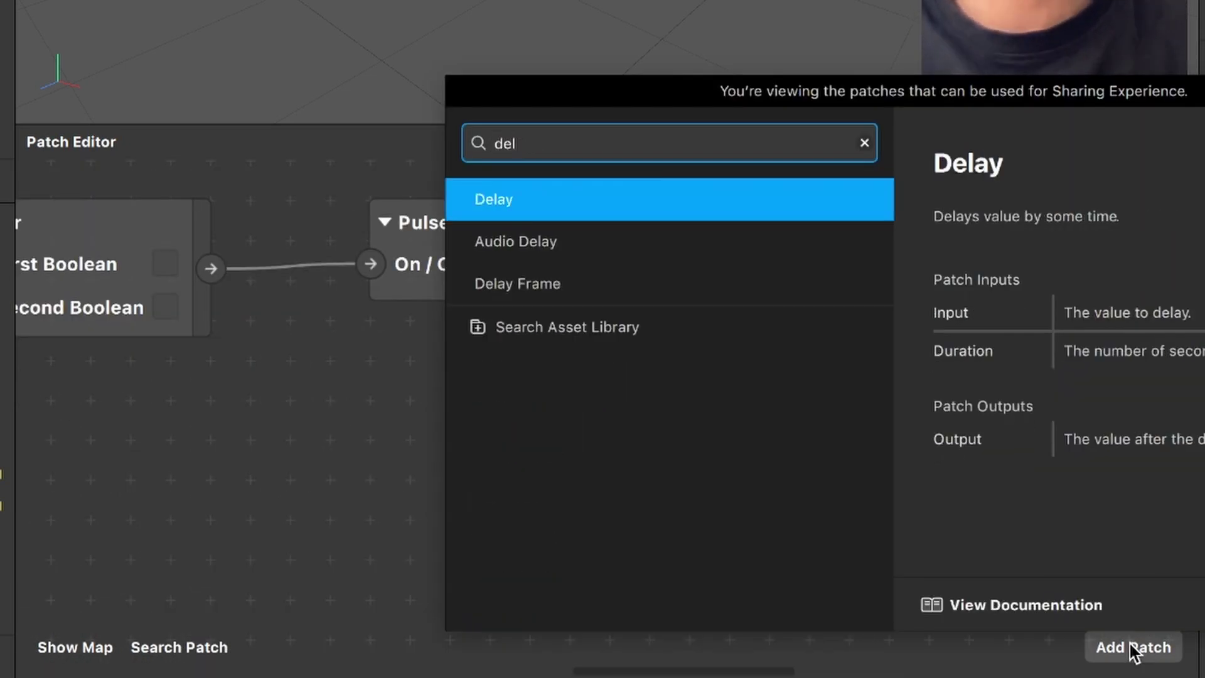
key(Return)
click(521, 294)
drag(520, 295, 620, 491)
drag(742, 492, 552, 483)
Step: Set the Delay patch's Duration to 0,1 and connect its output to the Animation patch's Reset input
click(604, 508)
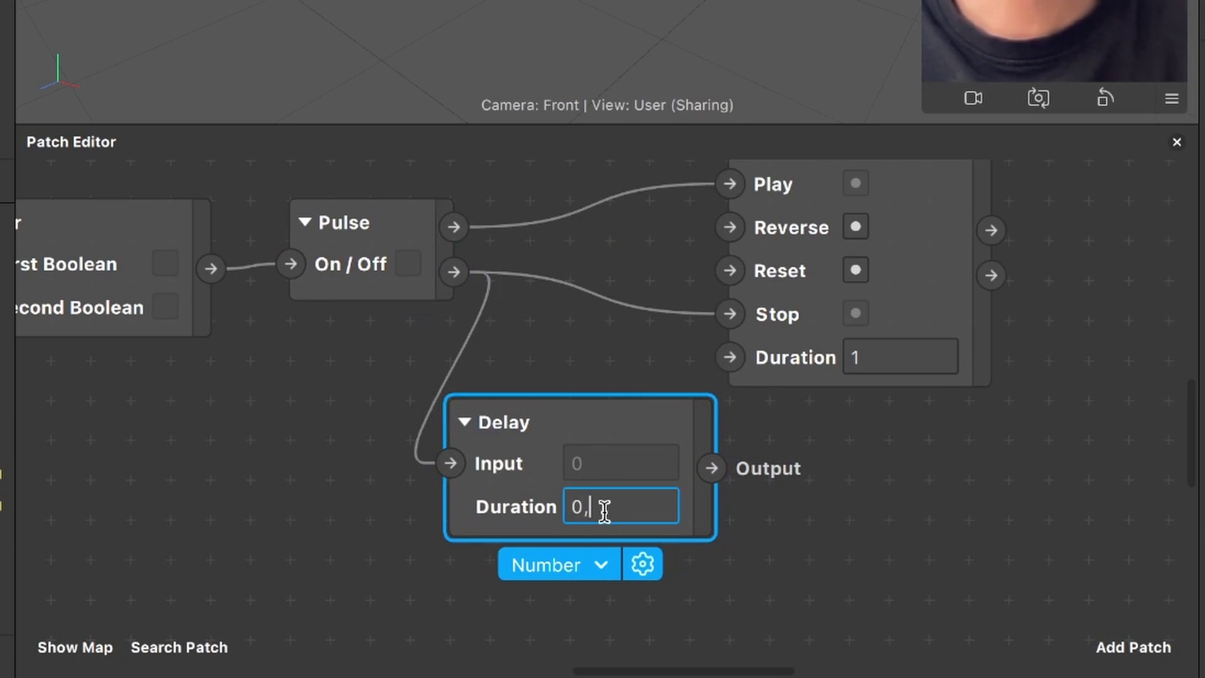
key(Return)
scroll(603, 508, down, 1)
drag(636, 425, 497, 421)
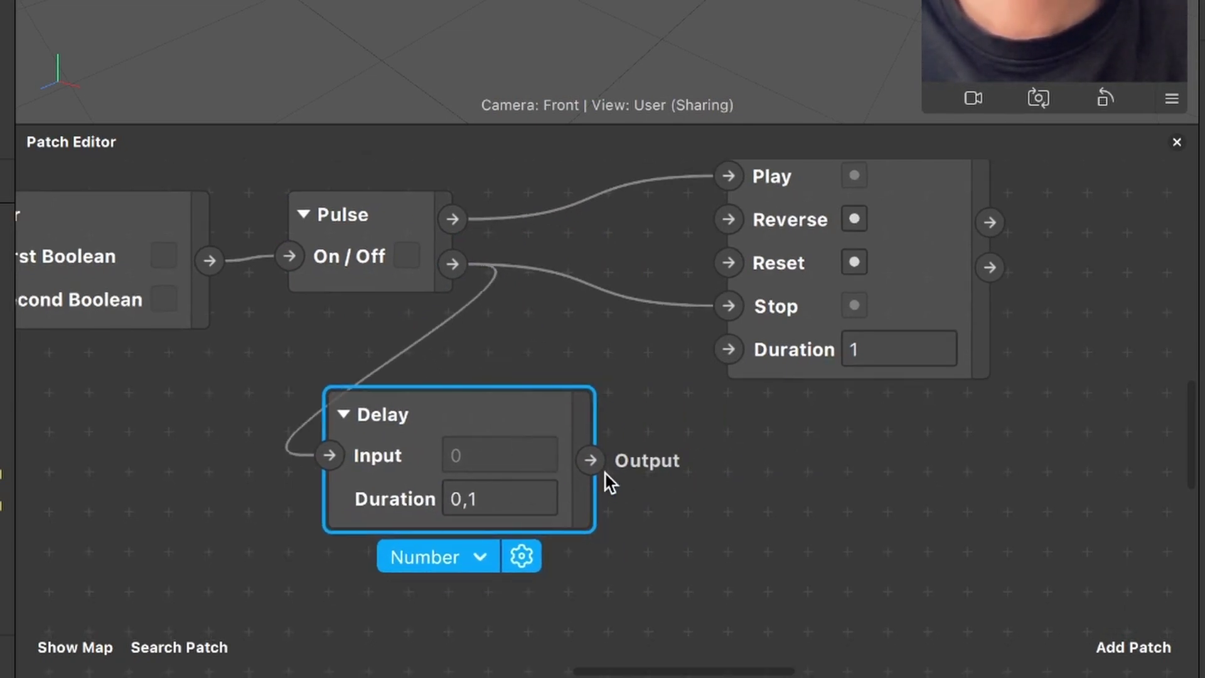
drag(590, 460, 733, 269)
scroll(733, 269, up, 3)
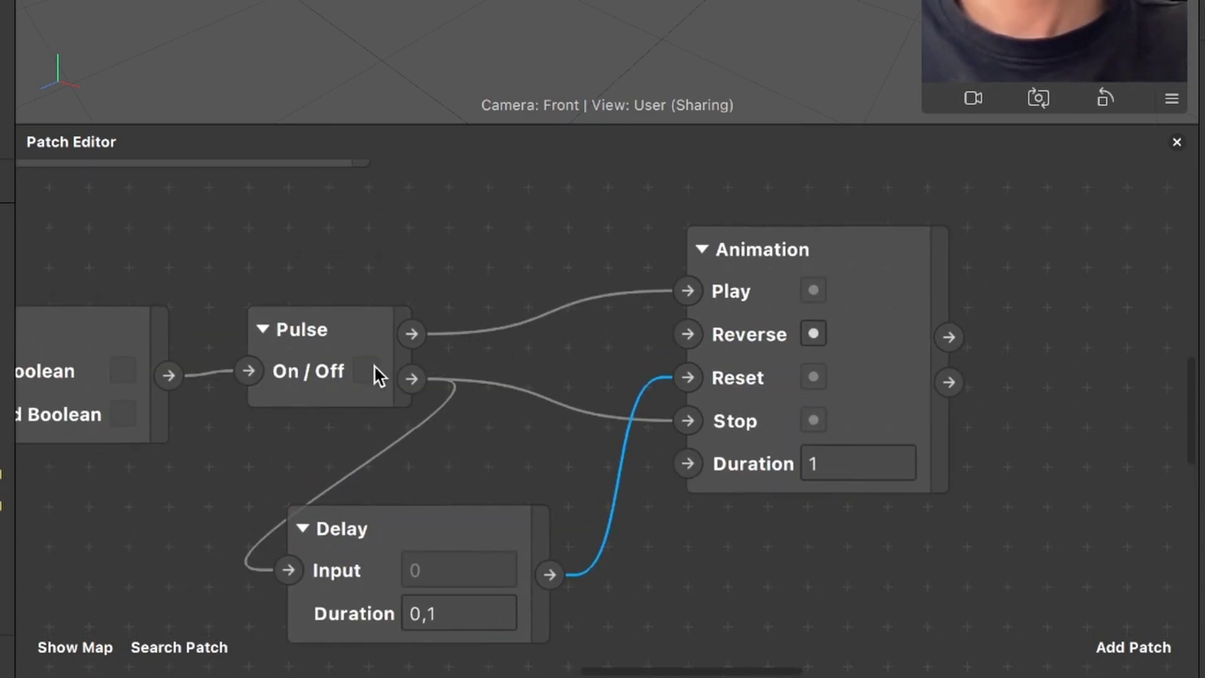
scroll(352, 393, down, 5)
scroll(451, 392, down, 2)
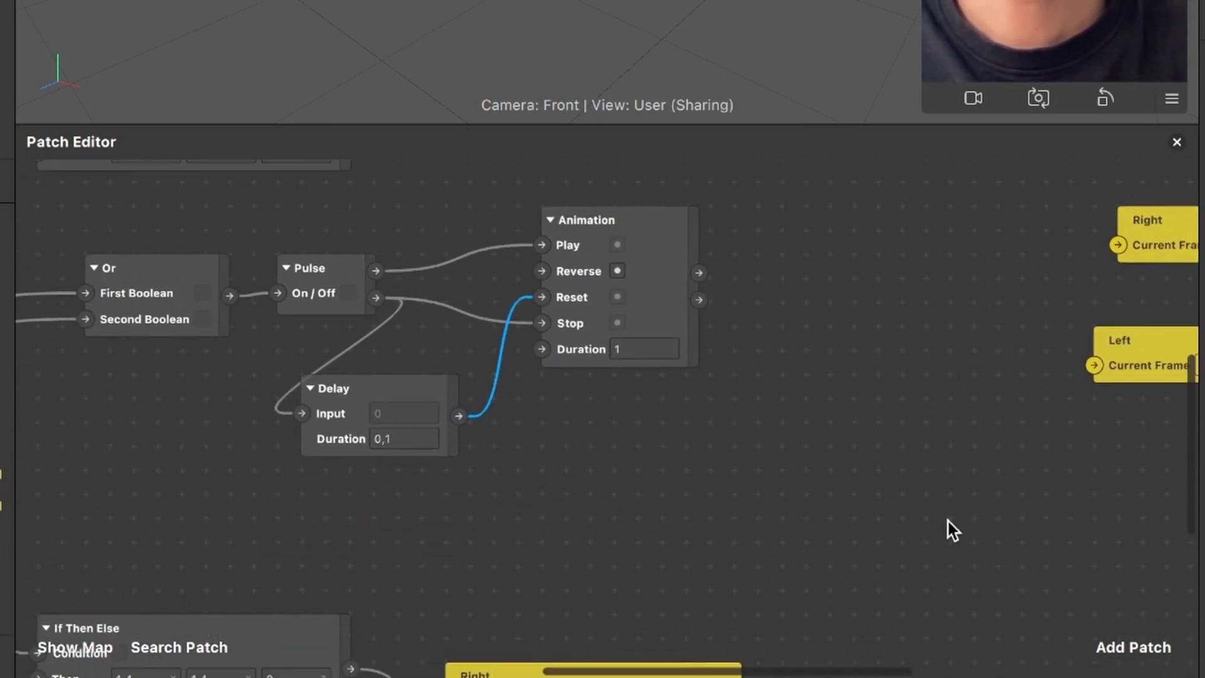
Step: Add a Switch patch beside the Animation patch and connect the Animation patch's Completed output to its Turn On input
click(1122, 639)
text(swi)
key(Return)
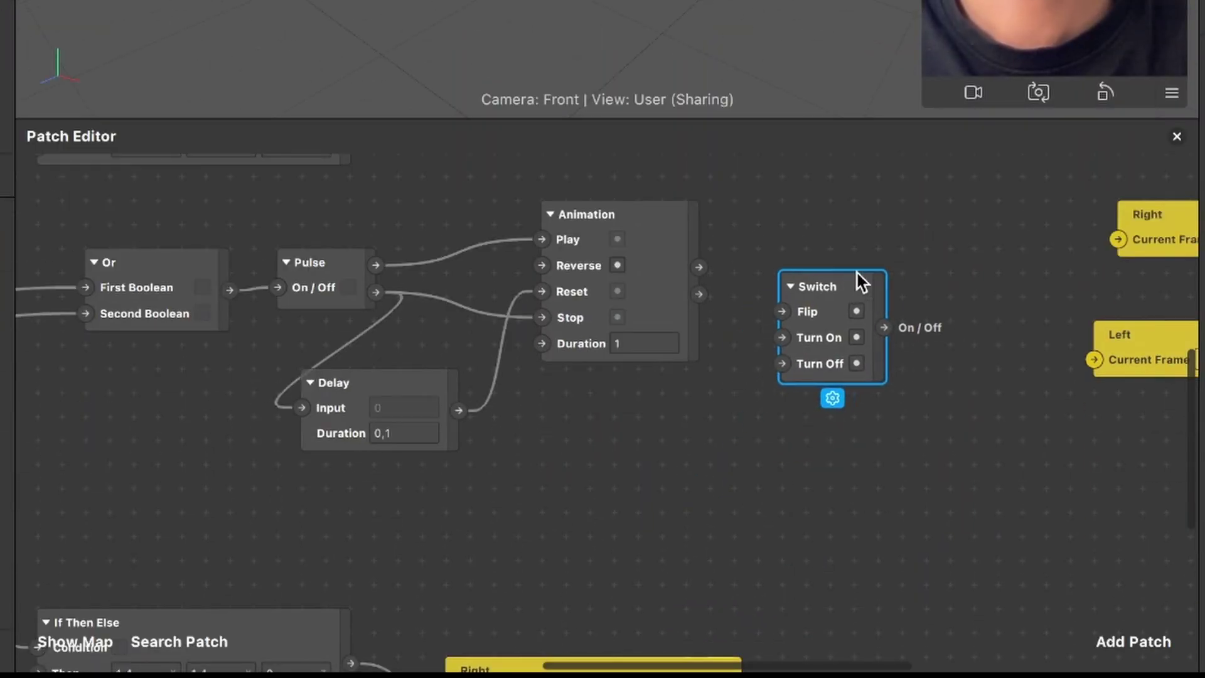
scroll(701, 231, right, 5)
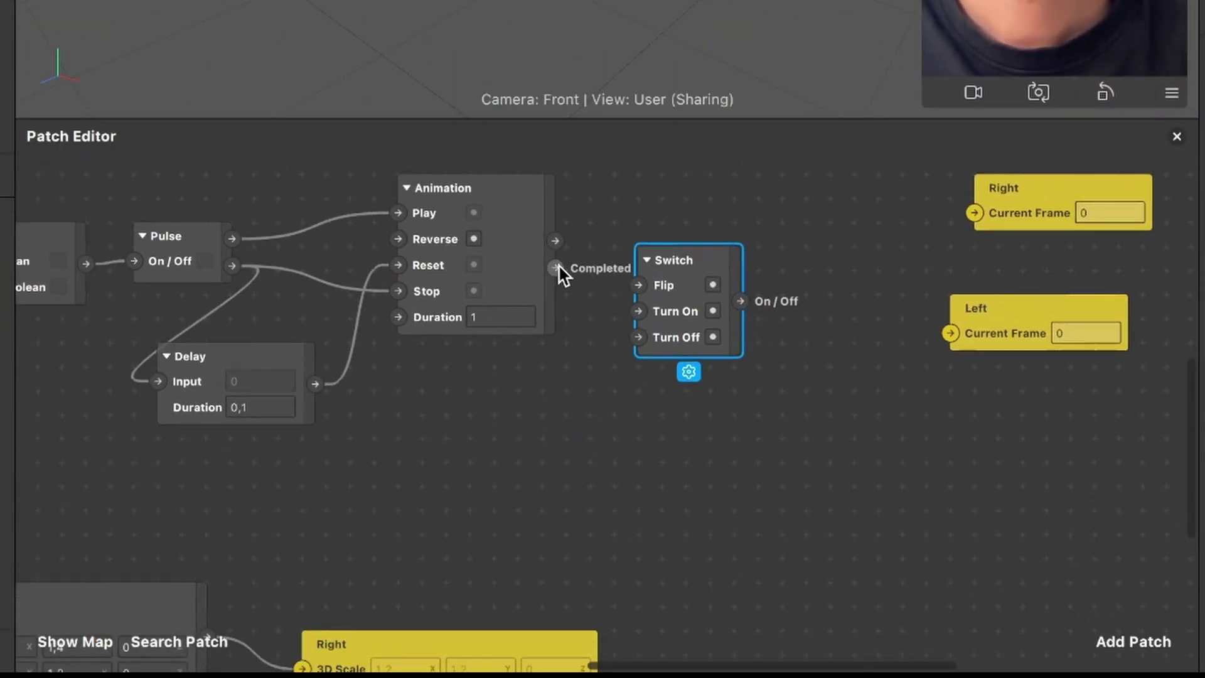
drag(558, 266, 570, 277)
drag(631, 325, 682, 401)
Step: Connect the Delay patch's output to the Switch patch's Turn Off input
scroll(682, 401, down, 3)
scroll(682, 401, left, 3)
scroll(682, 401, down, 1)
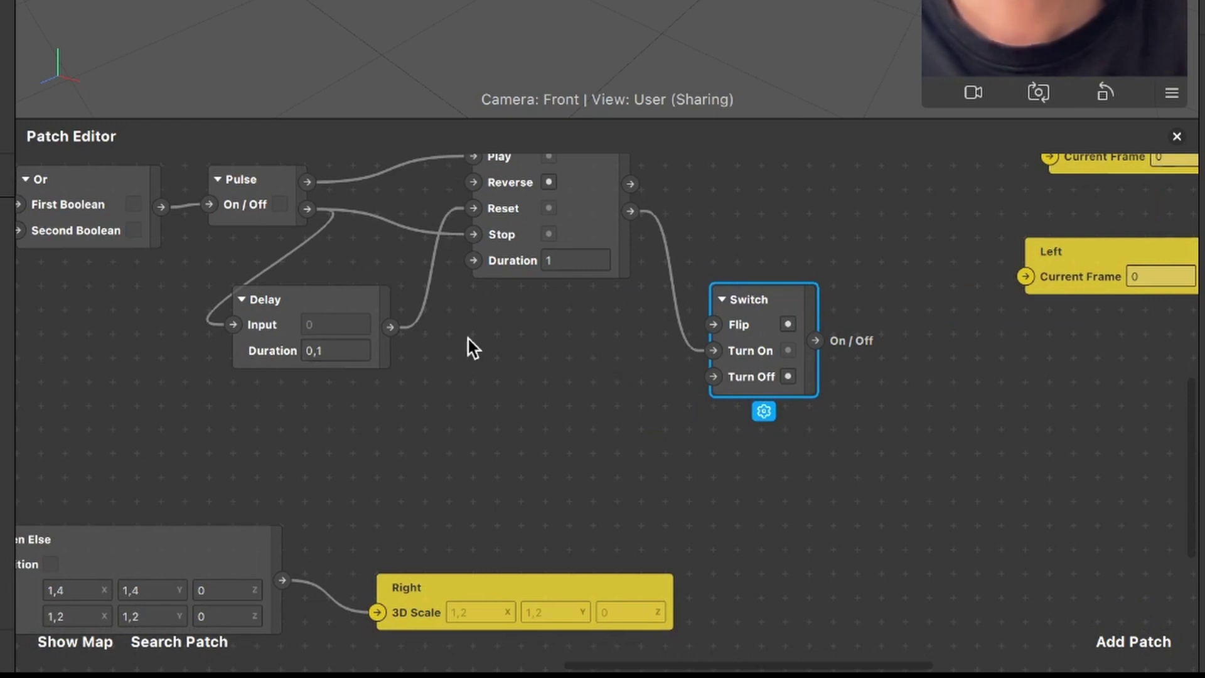
drag(391, 327, 709, 371)
Step: Add an And patch to the graph
scroll(709, 371, right, 3)
scroll(709, 371, down, 1)
click(1147, 631)
text(and)
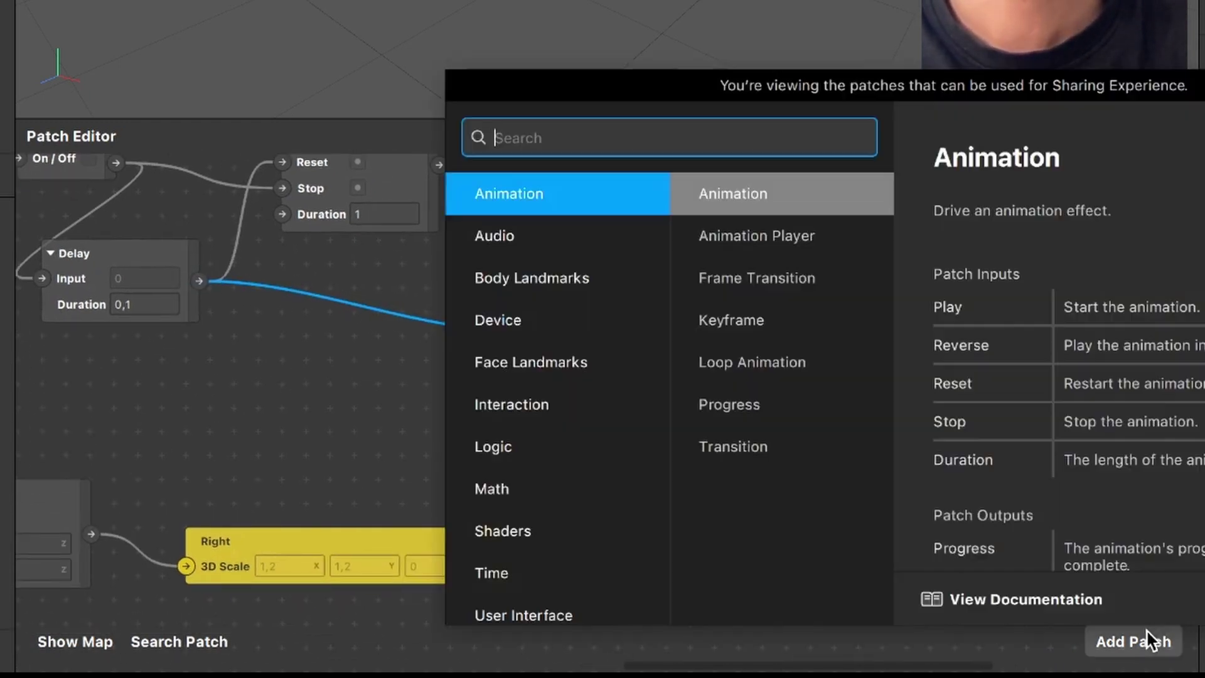
key(Return)
scroll(664, 347, up, 5)
scroll(665, 347, right, 2)
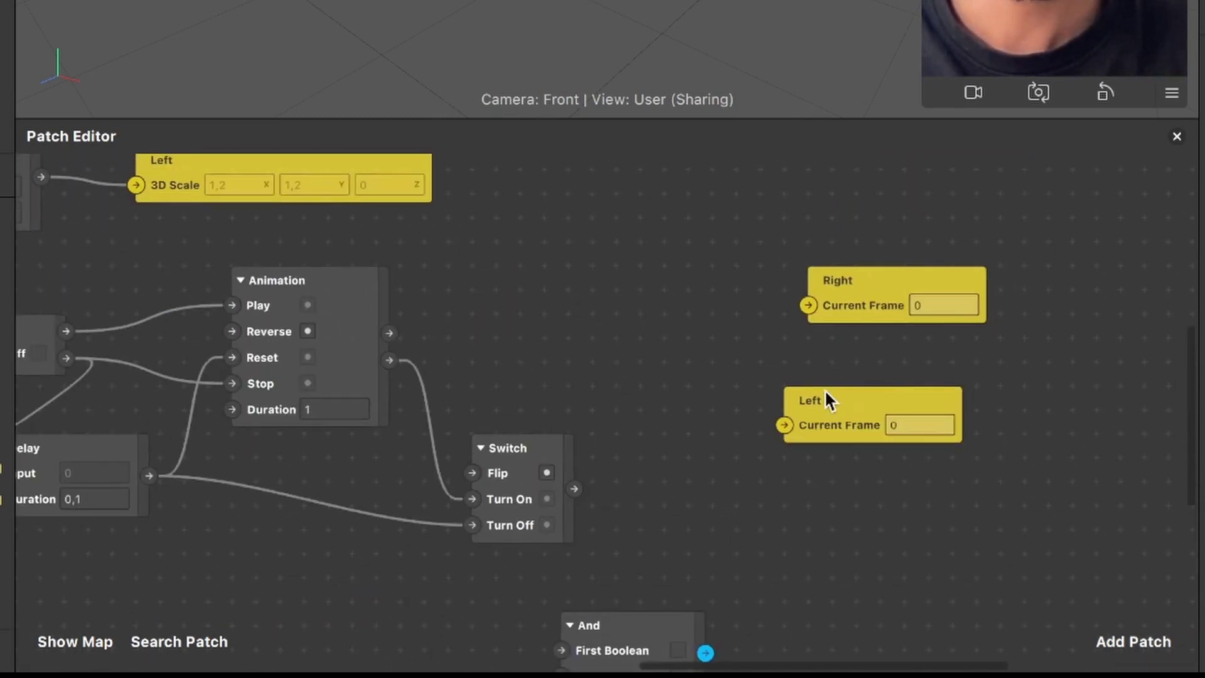
Step: Move both Current Frame patches farther from the Animation patch and place the And patch between them and the Switch patch
click(825, 396)
shift+click(839, 274)
drag(886, 281, 1147, 281)
drag(665, 602, 836, 314)
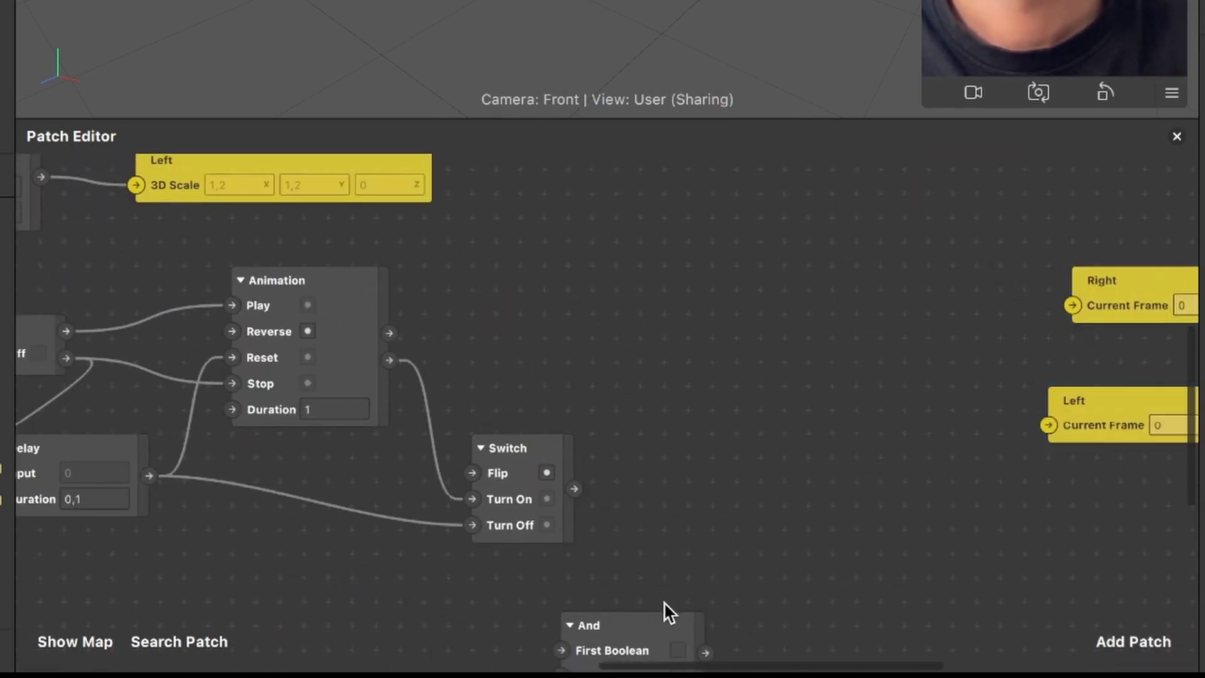
drag(624, 618, 774, 334)
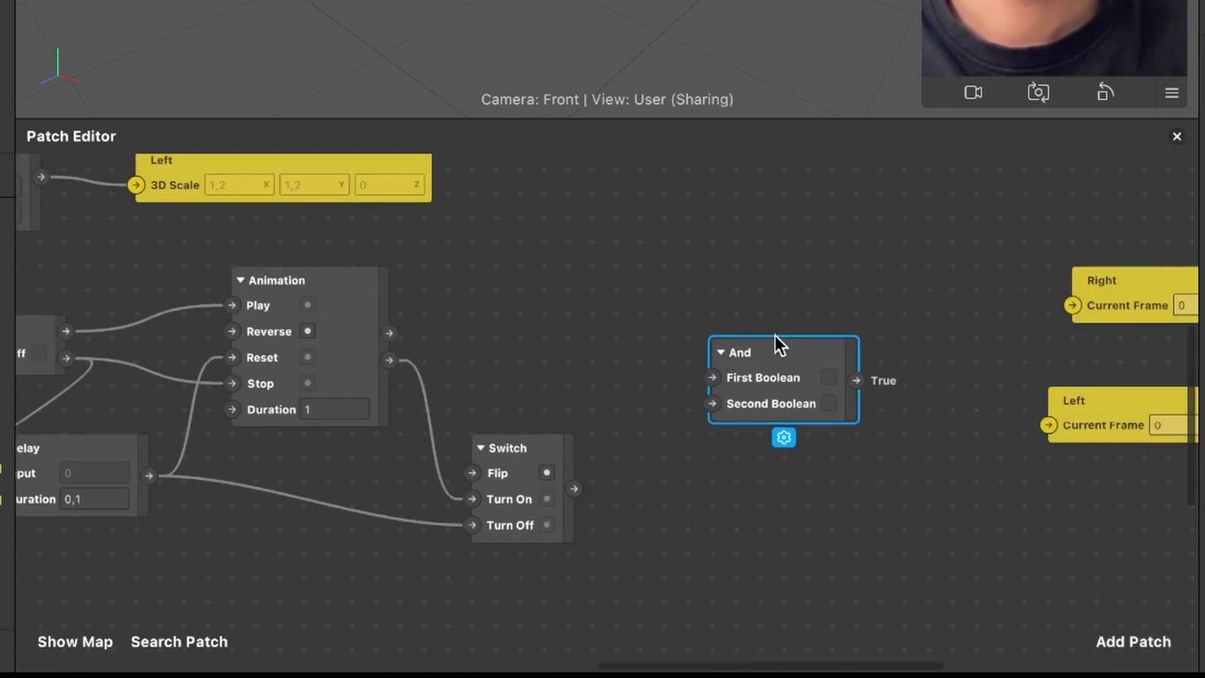
Step: Connect the Switch patch's output to the And patch's Second Boolean and the Or patch's output to its First Boolean
drag(575, 489, 713, 405)
scroll(617, 412, left, 5)
scroll(616, 412, down, 2)
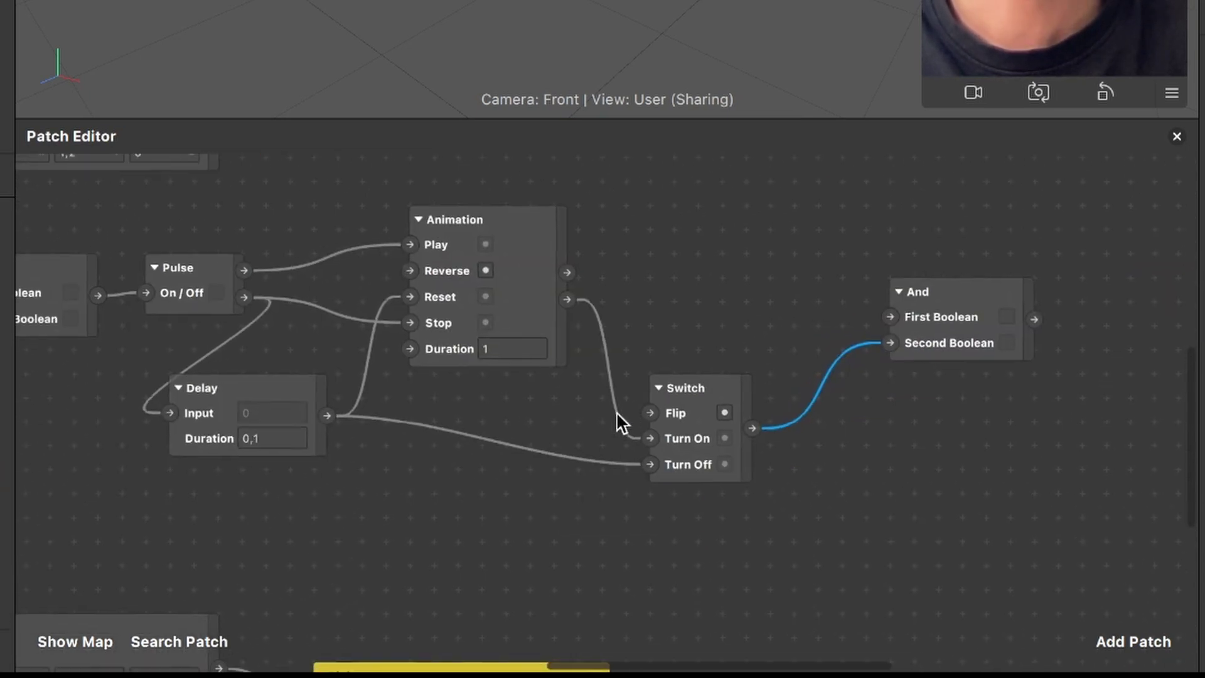
scroll(616, 412, left, 5)
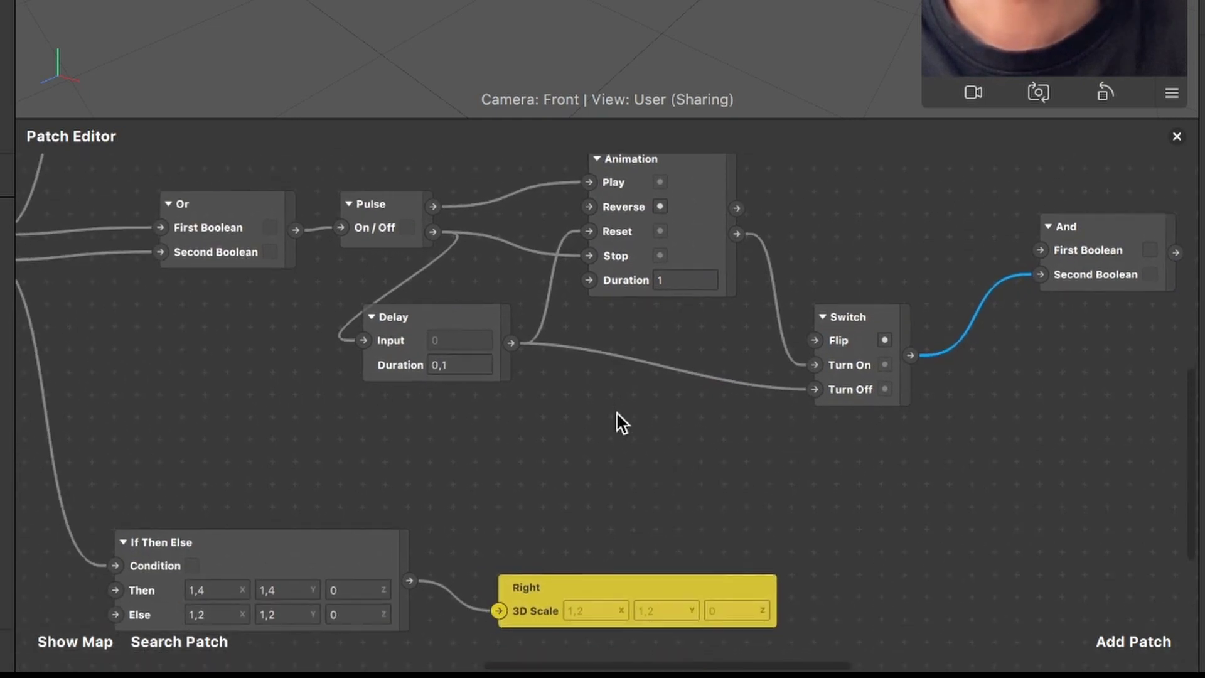
scroll(498, 368, up, 3)
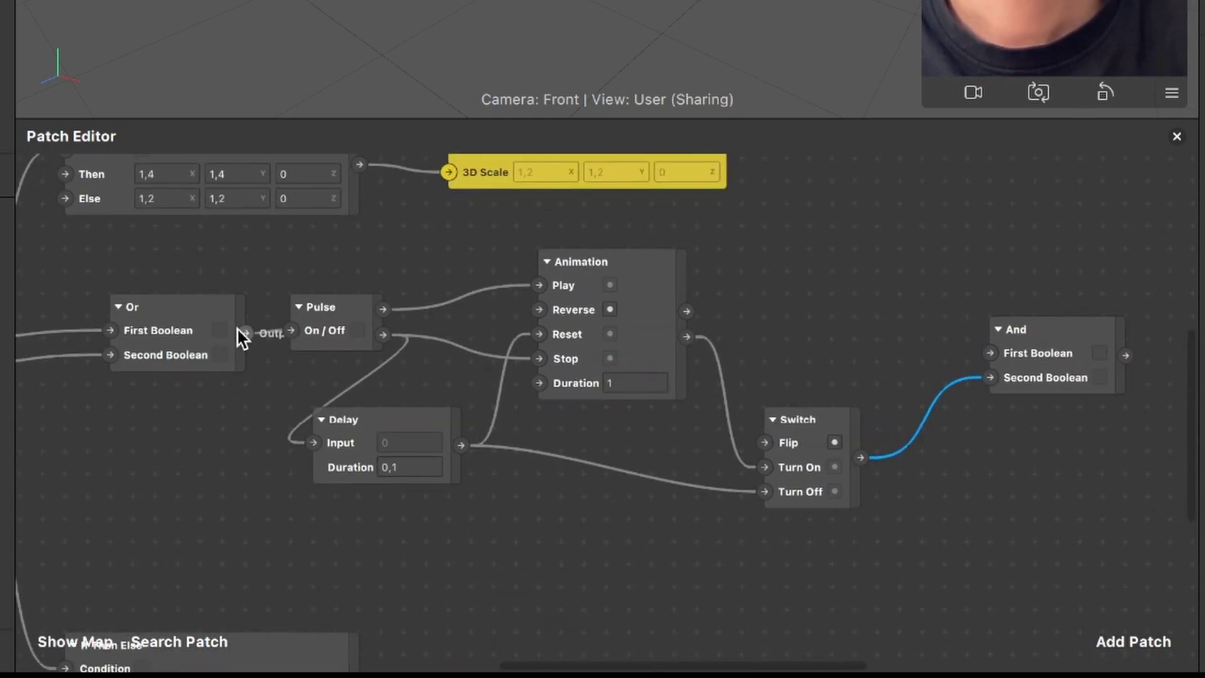
drag(243, 333, 1111, 221)
Step: Add a Counter patch beyond the And patch and connect the And output to its Increase input through a Pulse patch
scroll(961, 353, right, 10)
scroll(954, 357, right, 3)
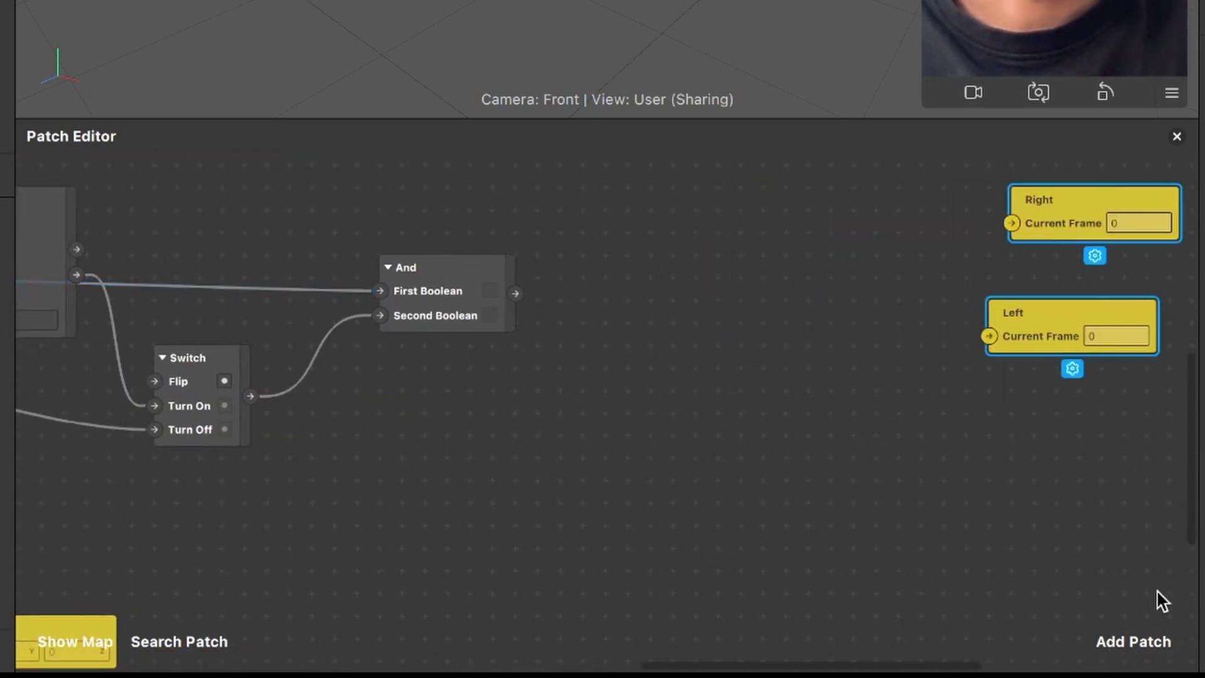
click(1135, 636)
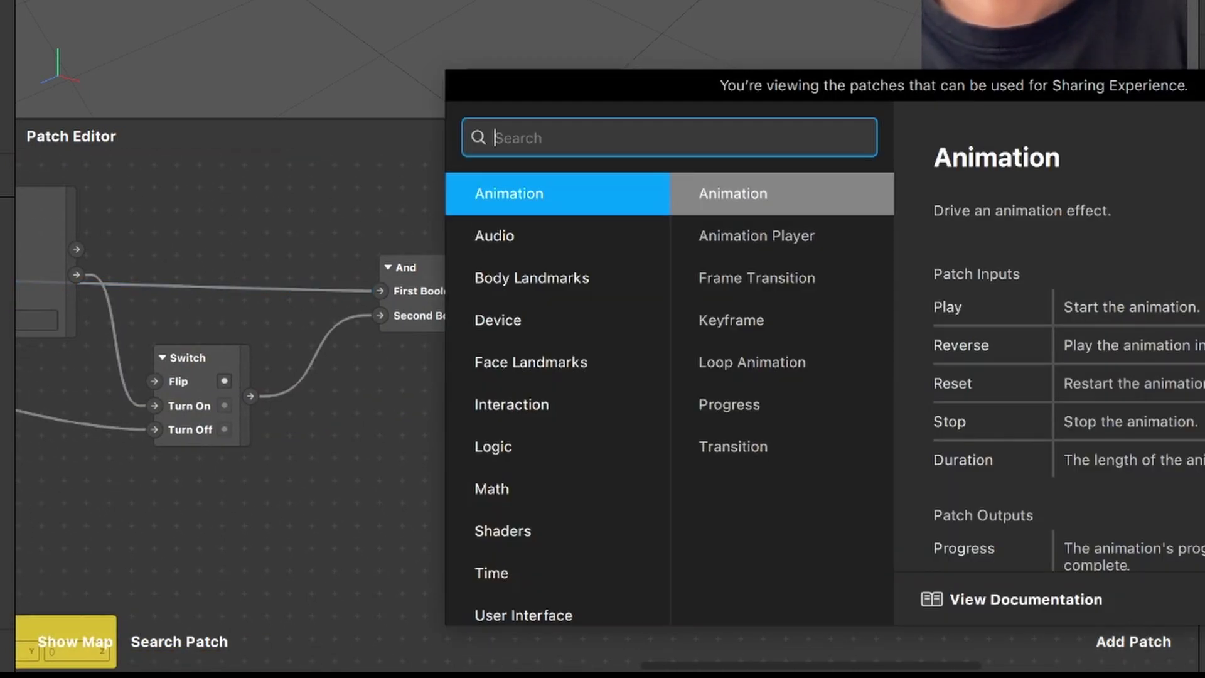
text(cou)
key(Return)
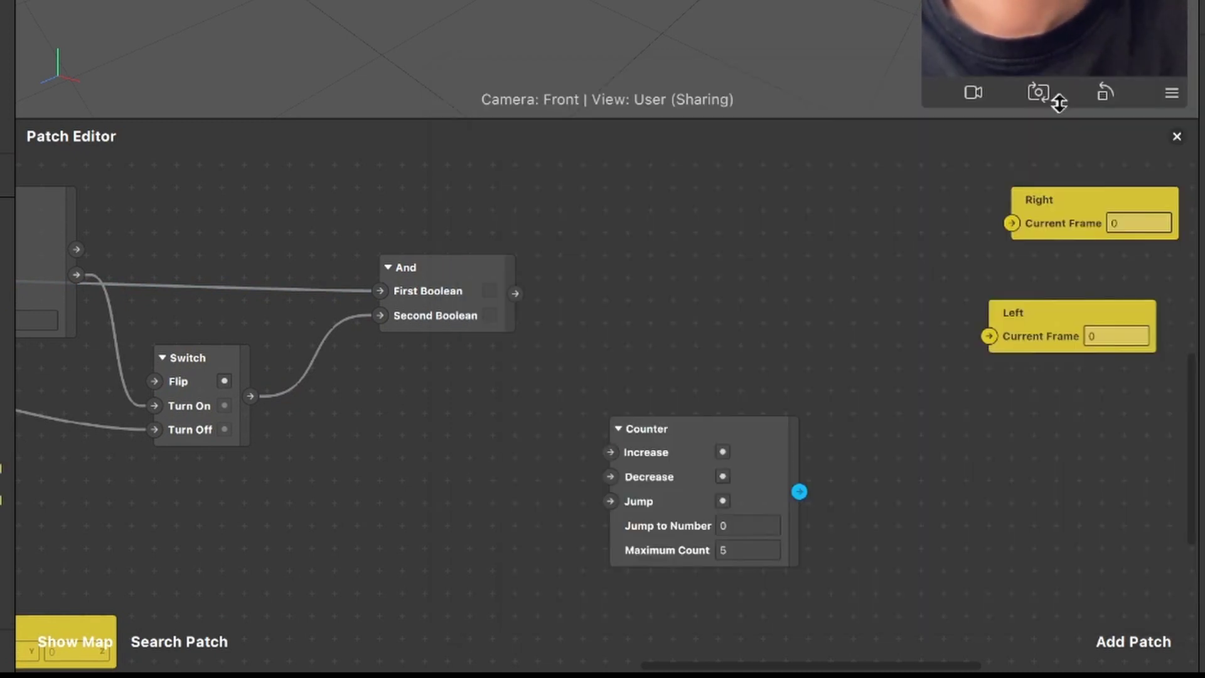
drag(650, 484, 762, 237)
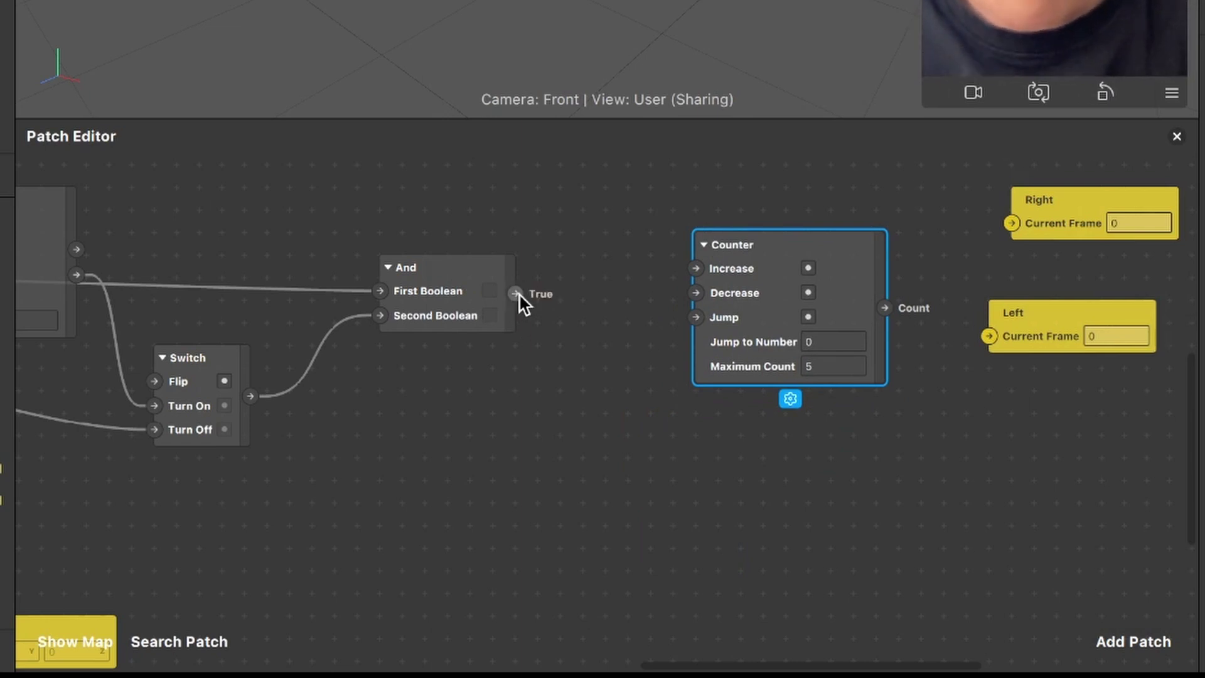
drag(517, 293, 822, 247)
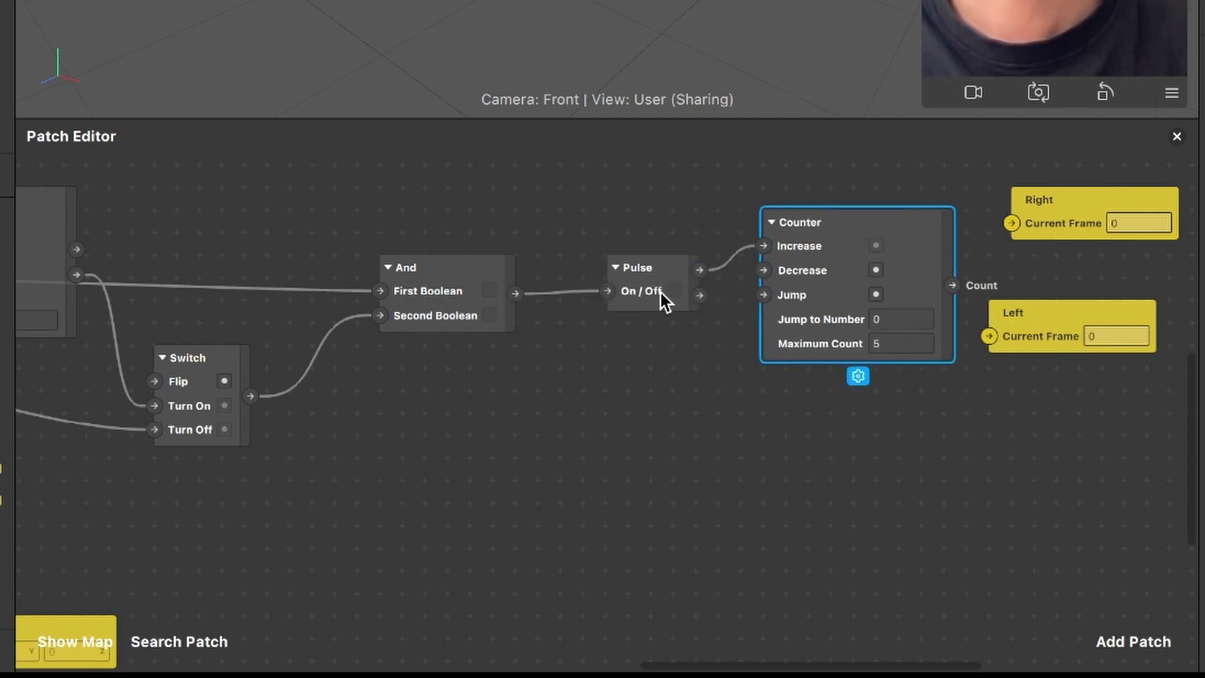
Step: Move the Current Frame patches farther from the Counter patch, connect its Count output to both, and align the Left one under the Right one
scroll(660, 290, right, 5)
drag(1075, 422, 1104, 219)
click(976, 242)
scroll(714, 276, right, 3)
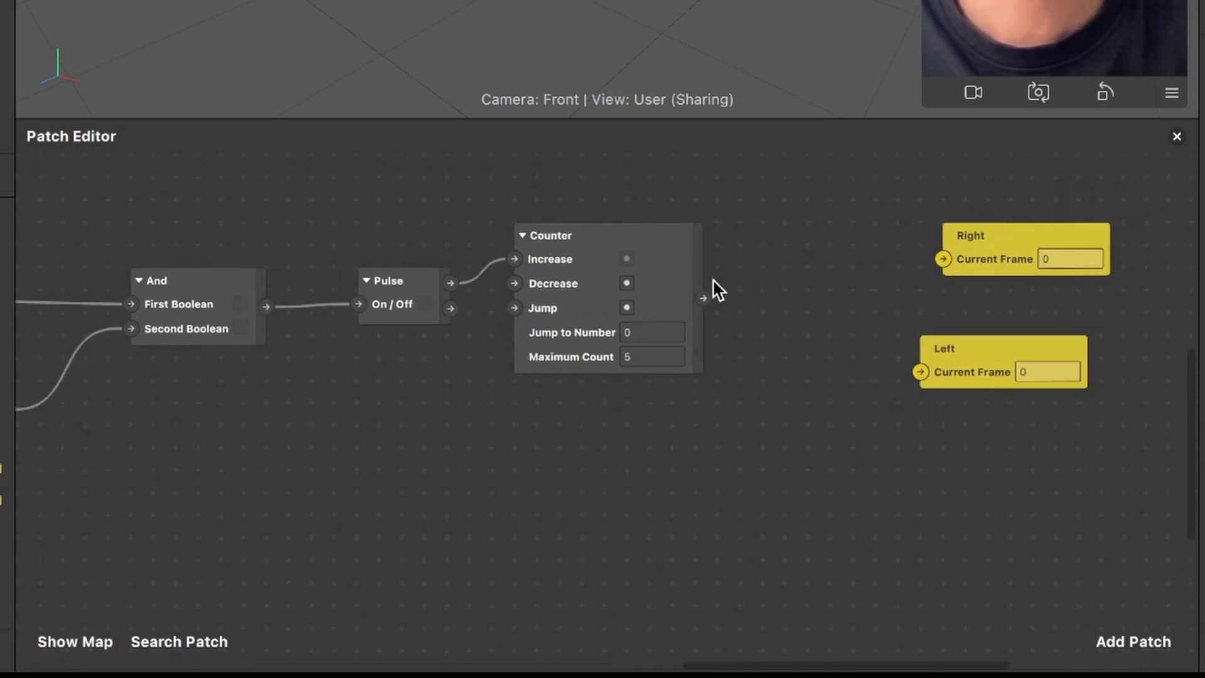
drag(918, 299, 943, 259)
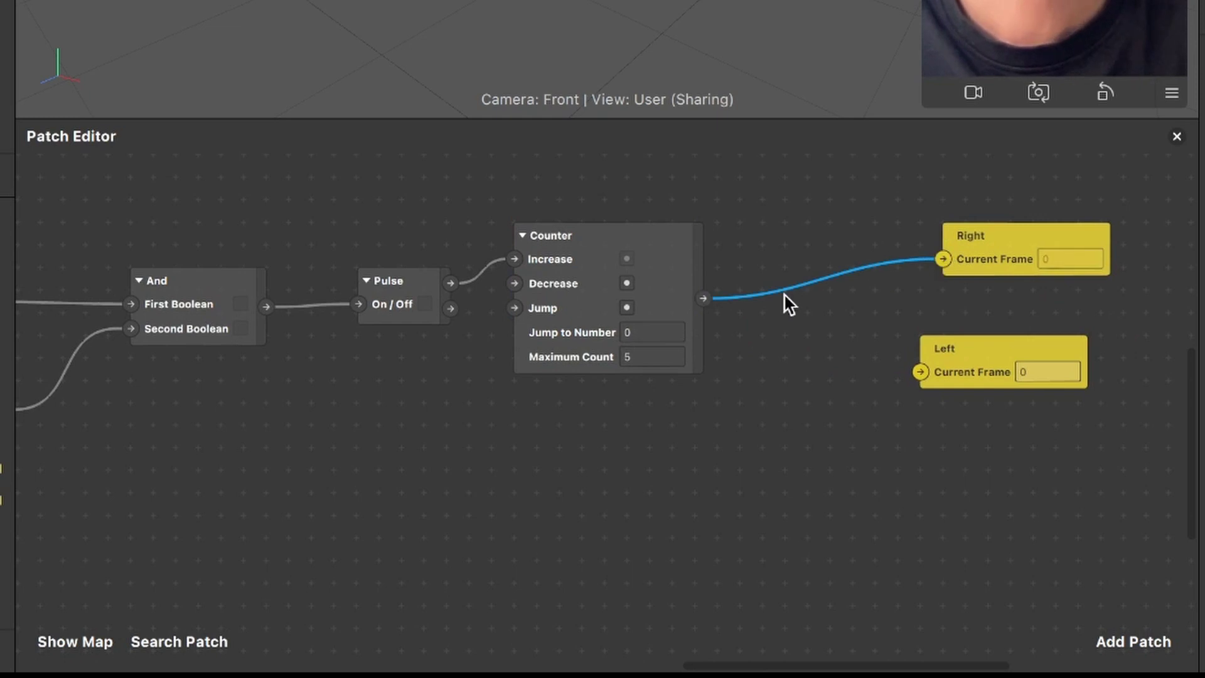
drag(713, 299, 982, 330)
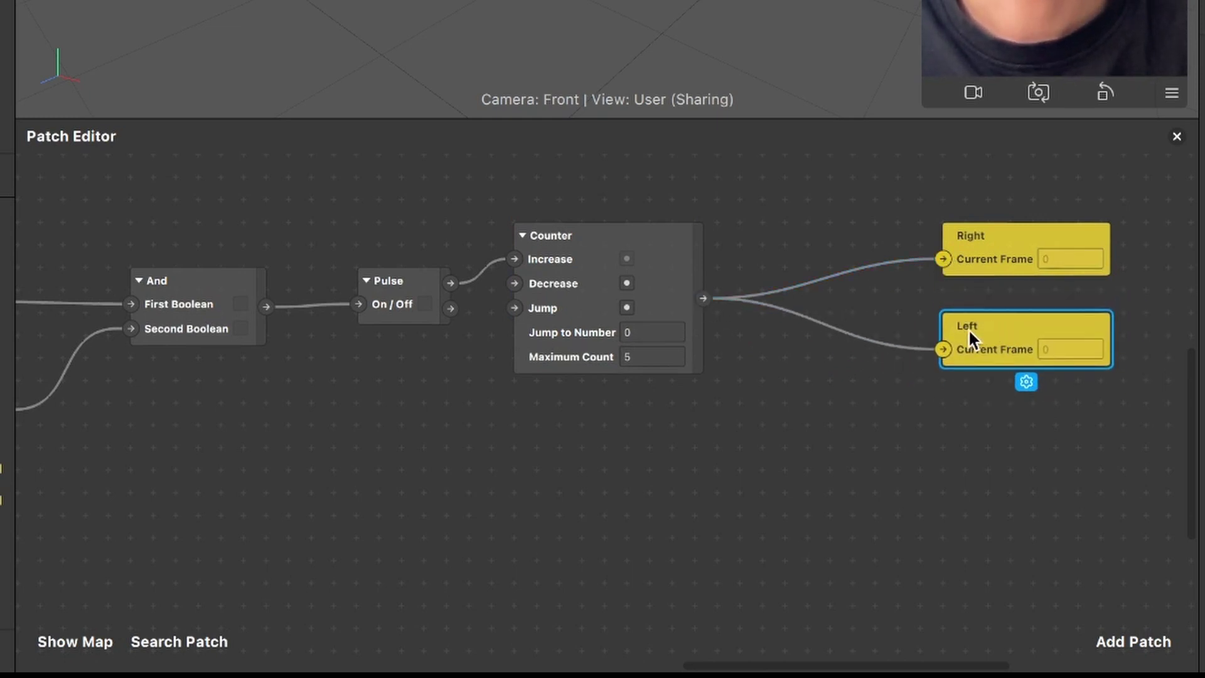
Step: Set the Counter patch's Maximum Count to 4 and restart the effect preview
ctrl+scroll(822, 380, up, 3)
scroll(753, 402, left, 3)
scroll(753, 402, up, 2)
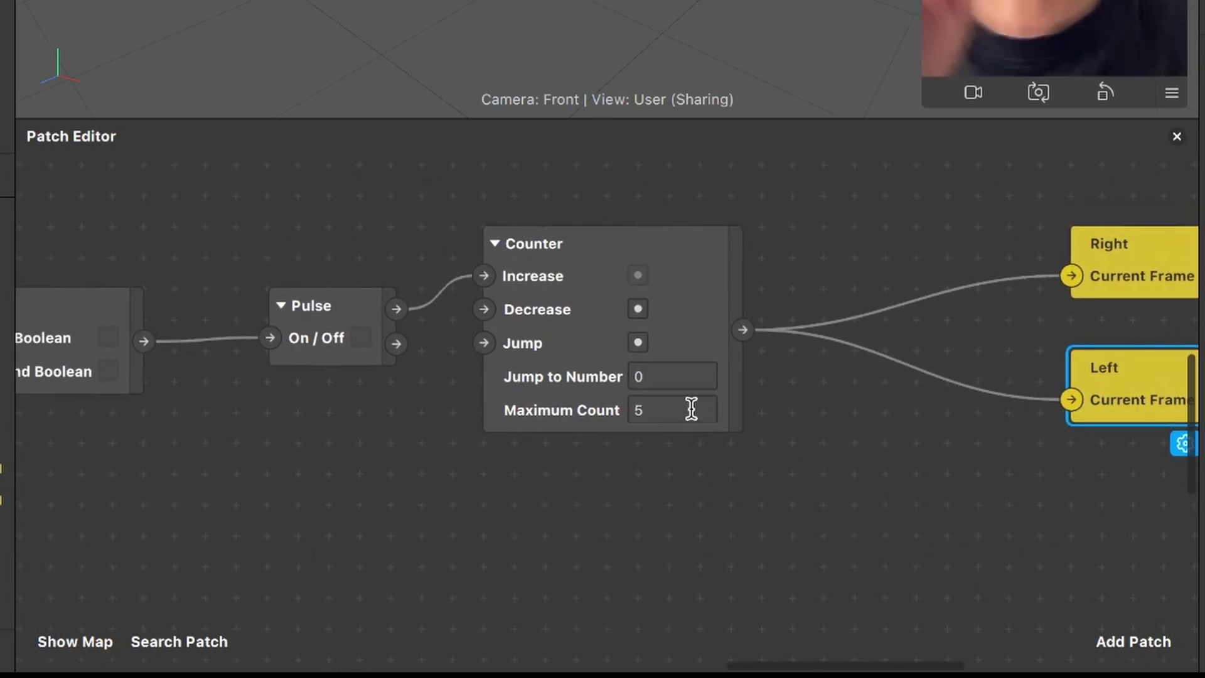
click(640, 409)
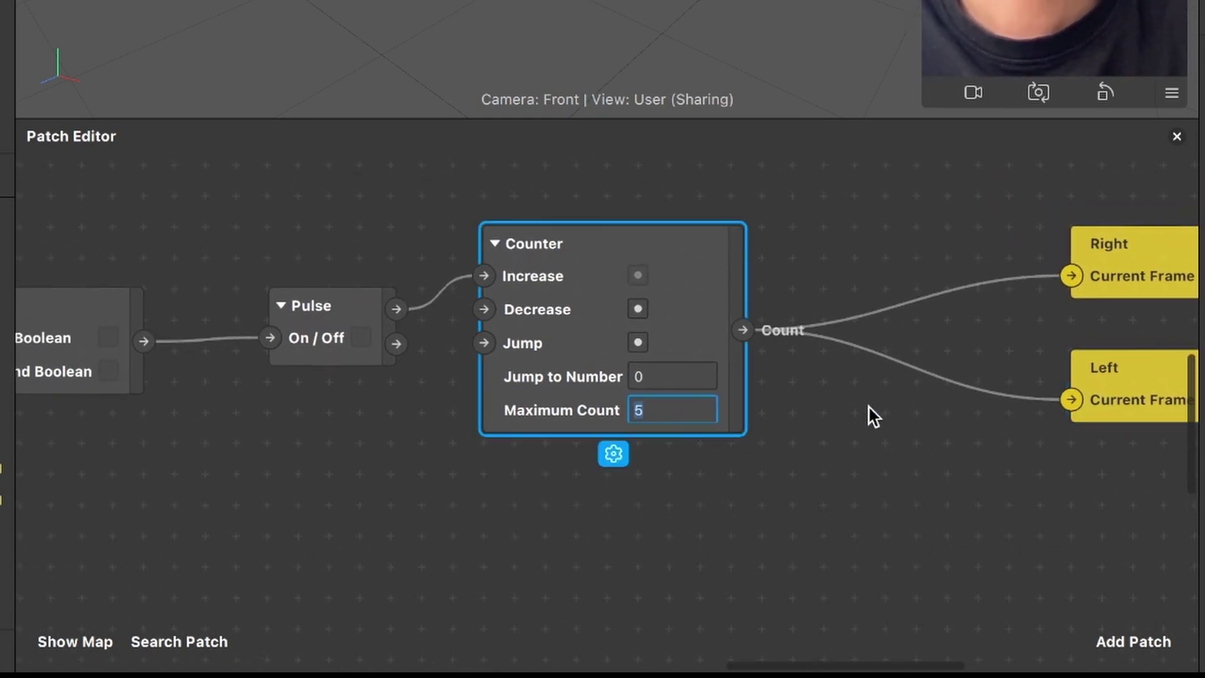
text(4)
key(Return)
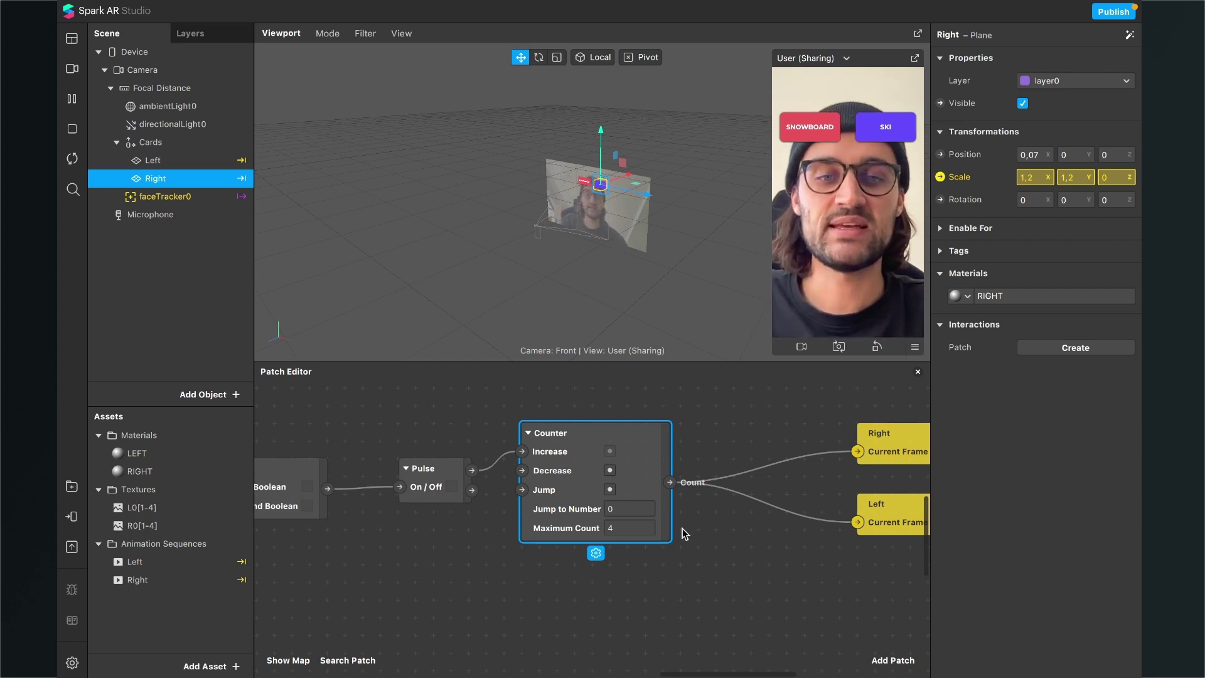
scroll(683, 533, down, 5)
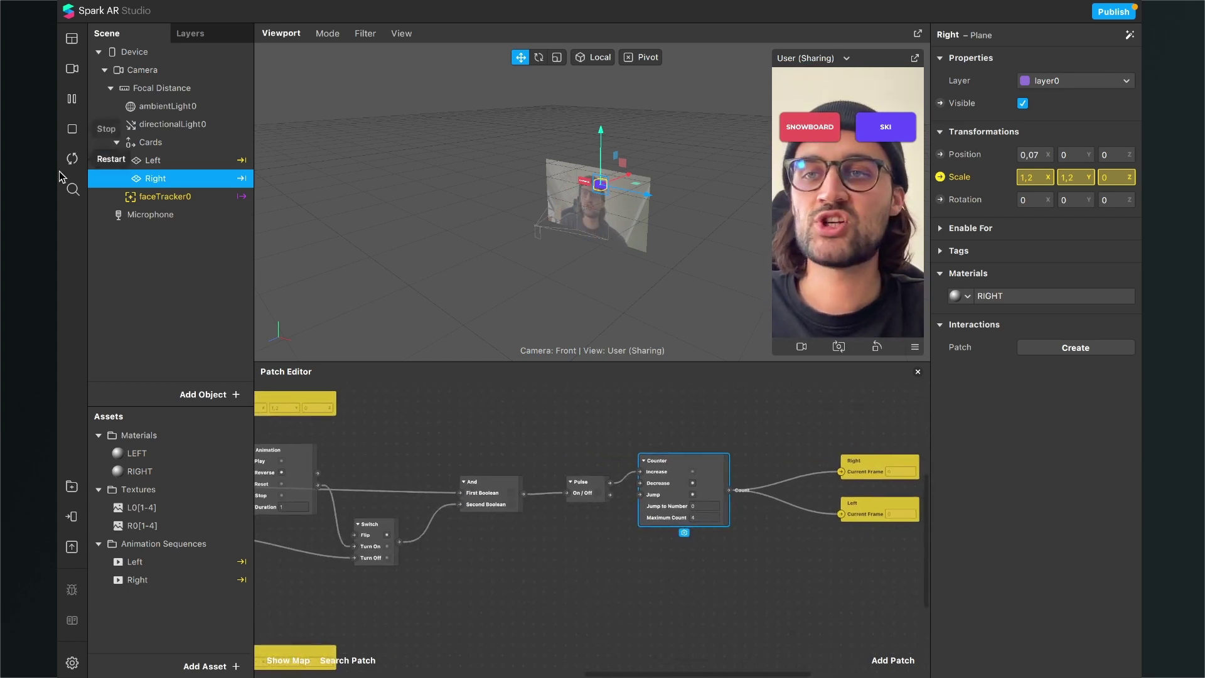
click(71, 159)
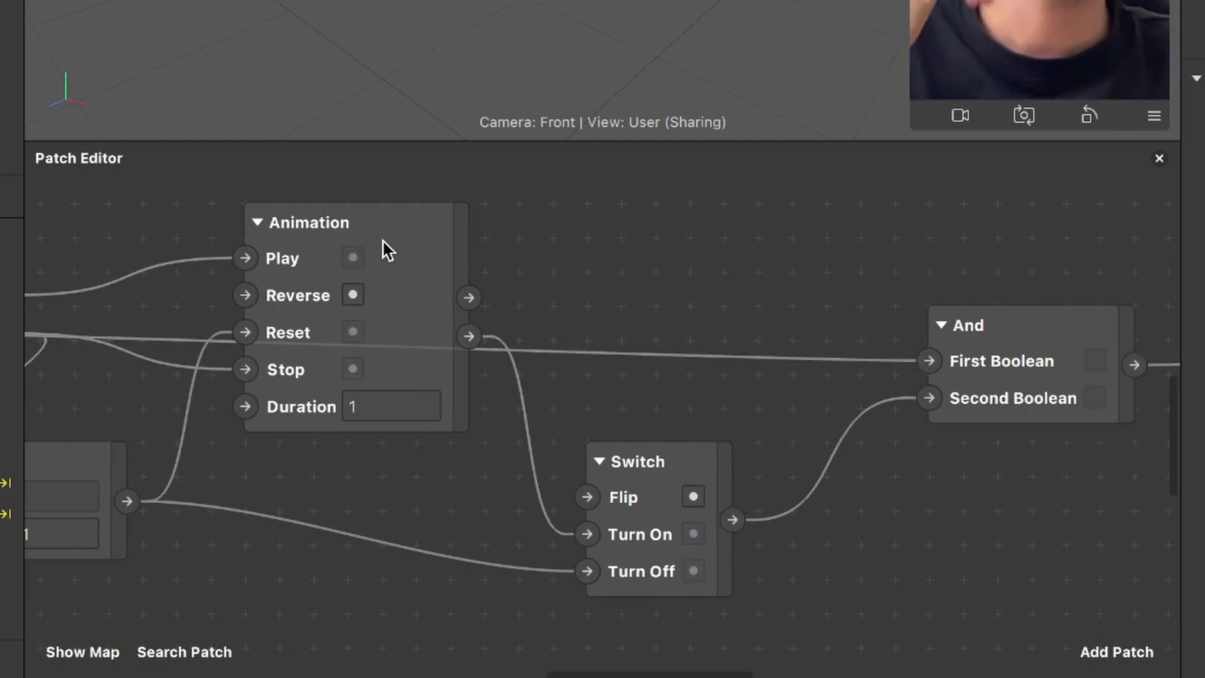
Step: Set the Animation patch's Duration to 0,7
click(385, 406)
key(BackSpace)
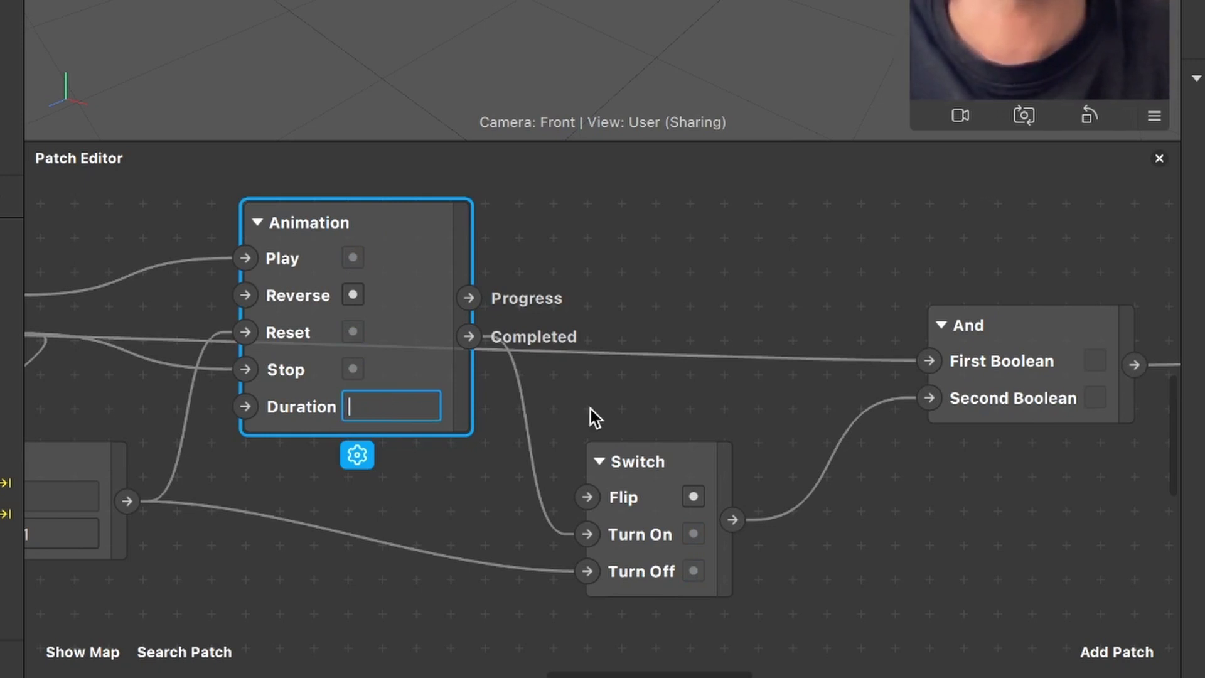
text(0,7)
key(Return)
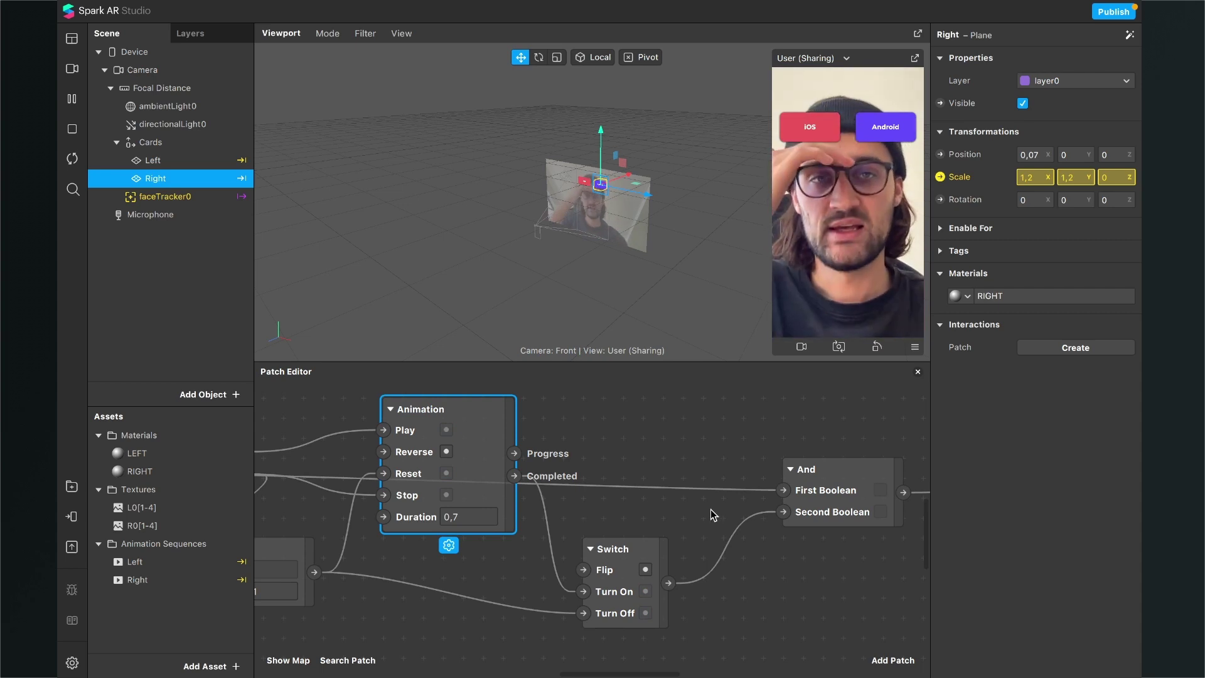
Step: Add a Greater or Equal patch below the Current Frame patches and connect the Counter patch's Count output to its First Input
scroll(703, 518, down, 5)
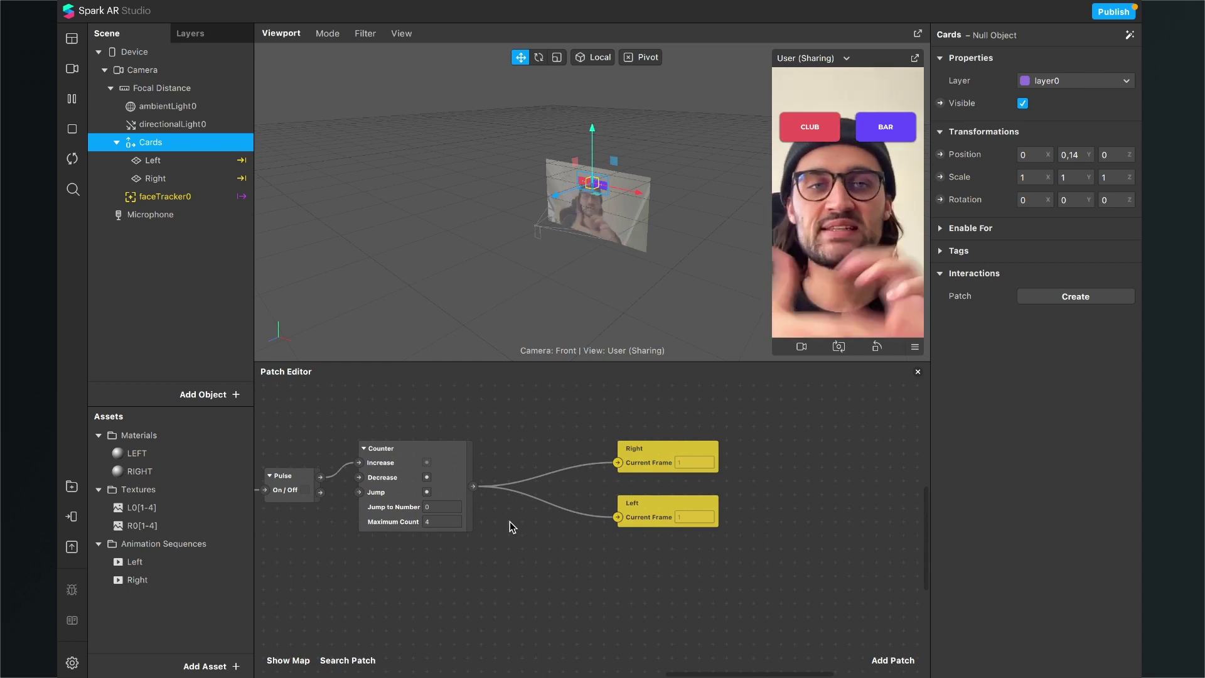
scroll(505, 524, up, 3)
scroll(352, 565, left, 2)
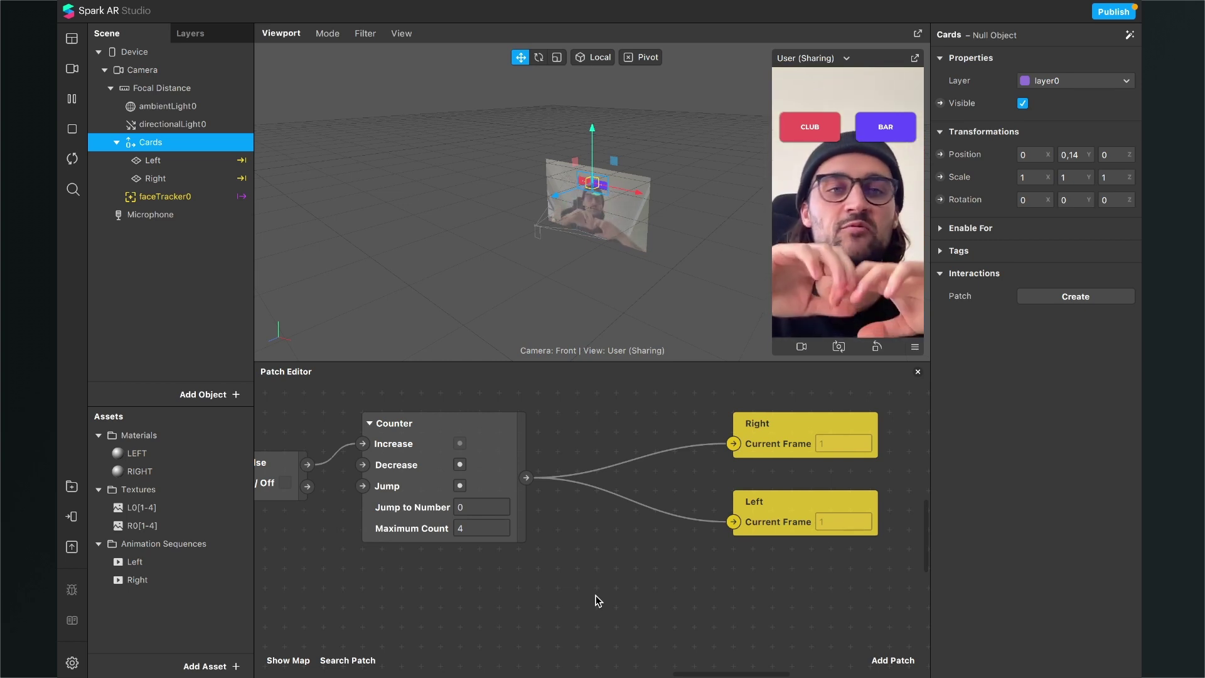
scroll(597, 595, down, 1)
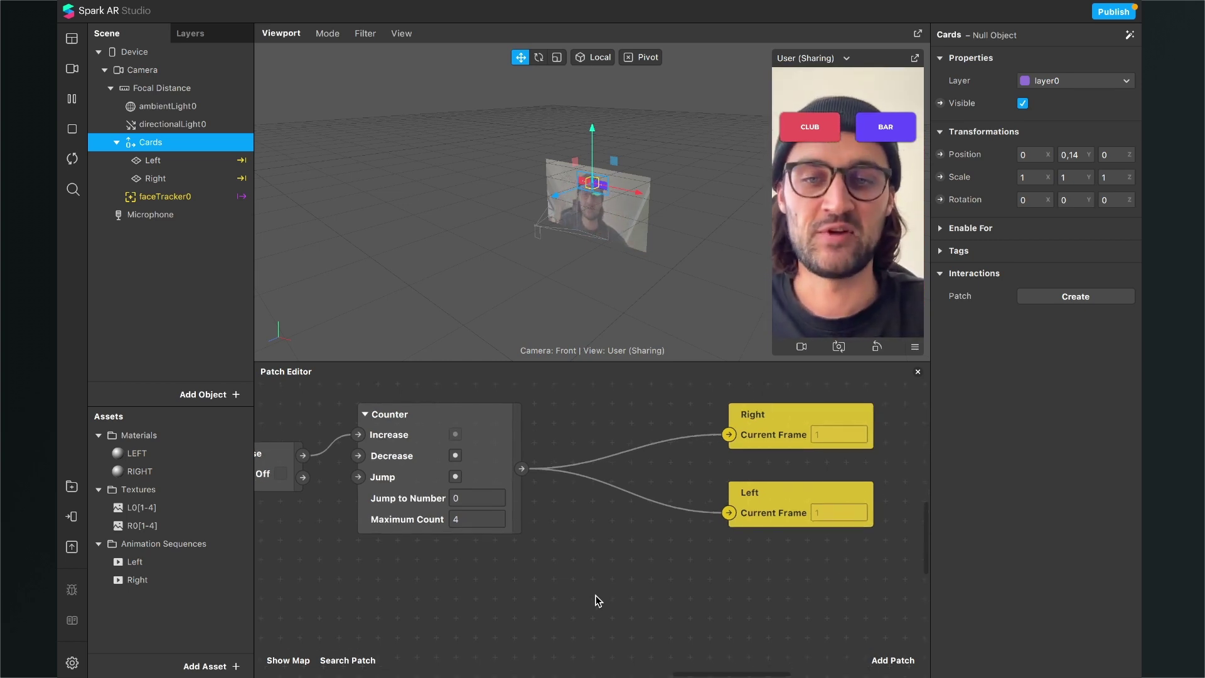
ctrl+scroll(596, 595, down, 3)
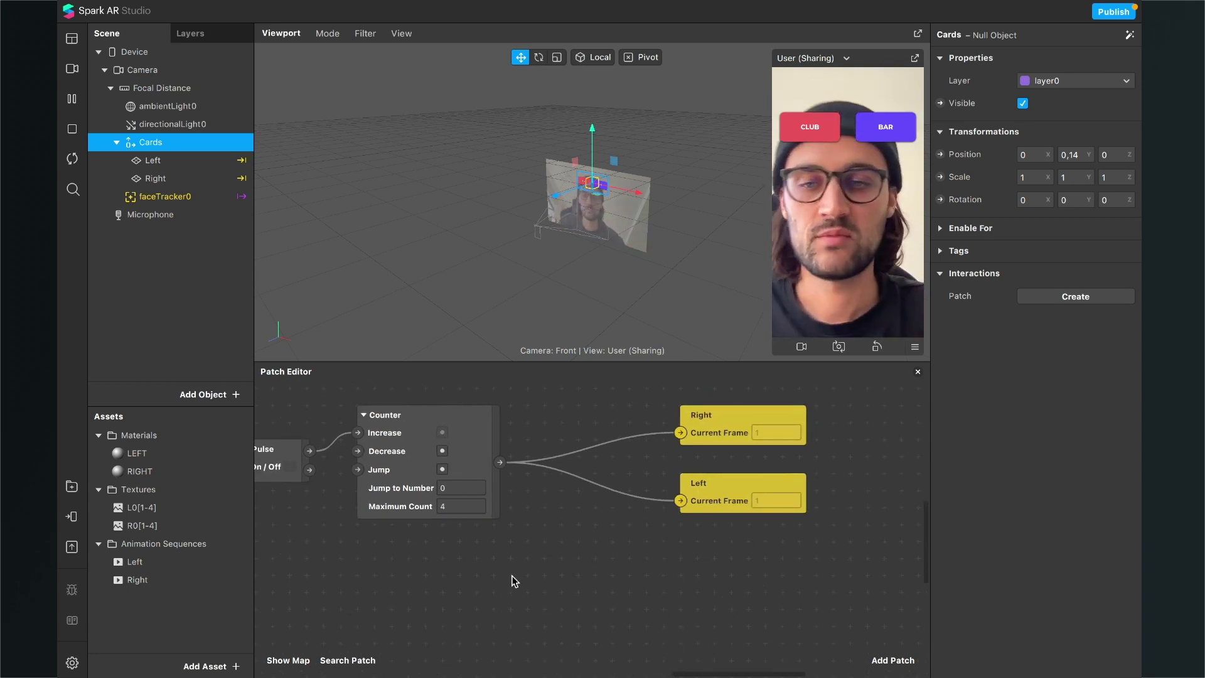
scroll(485, 545, down, 2)
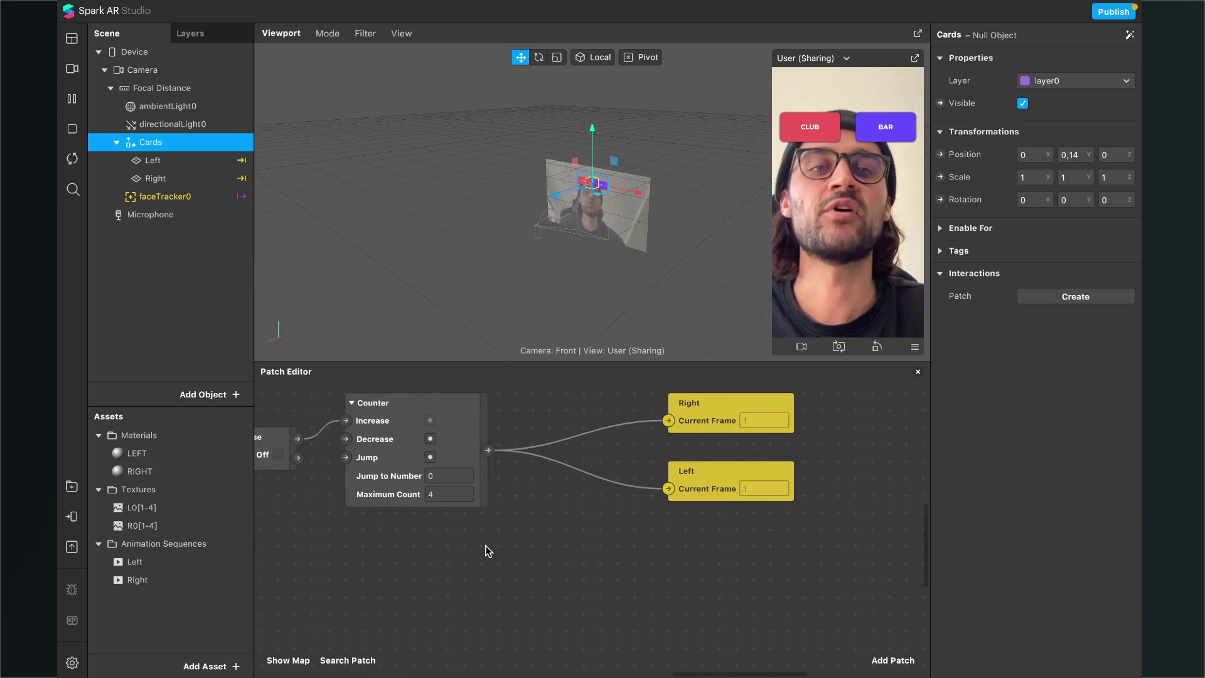
click(877, 660)
text(grea)
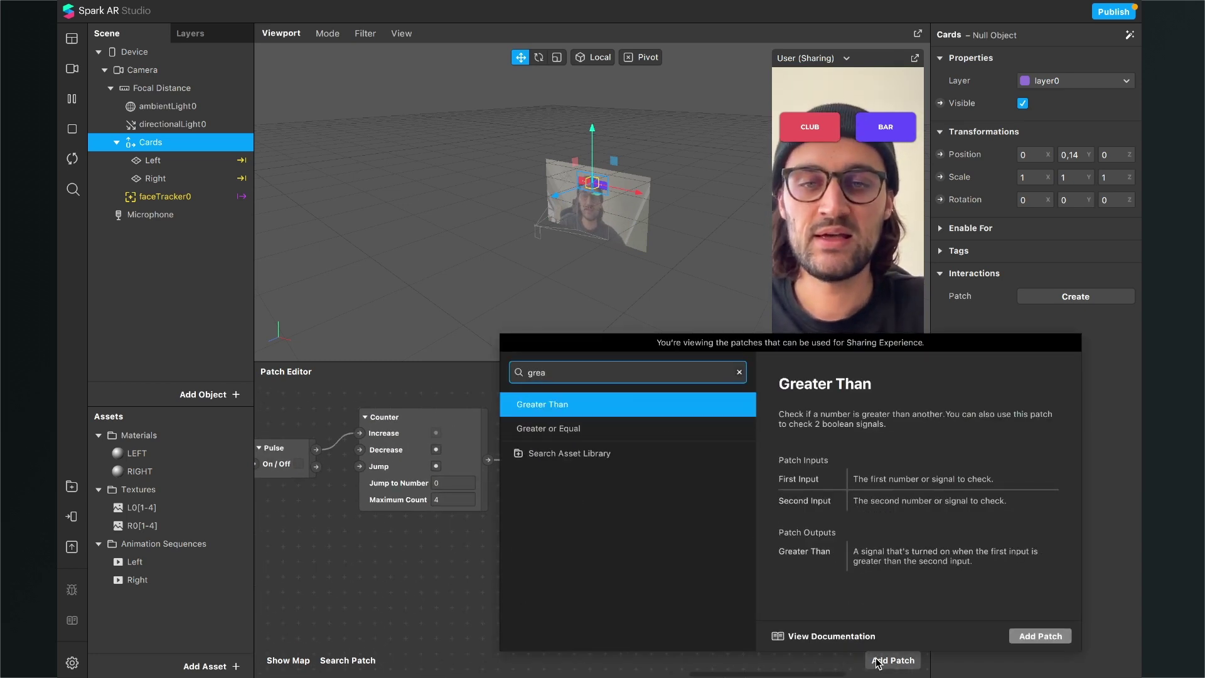
key(Down)
key(Return)
scroll(759, 587, up, 2)
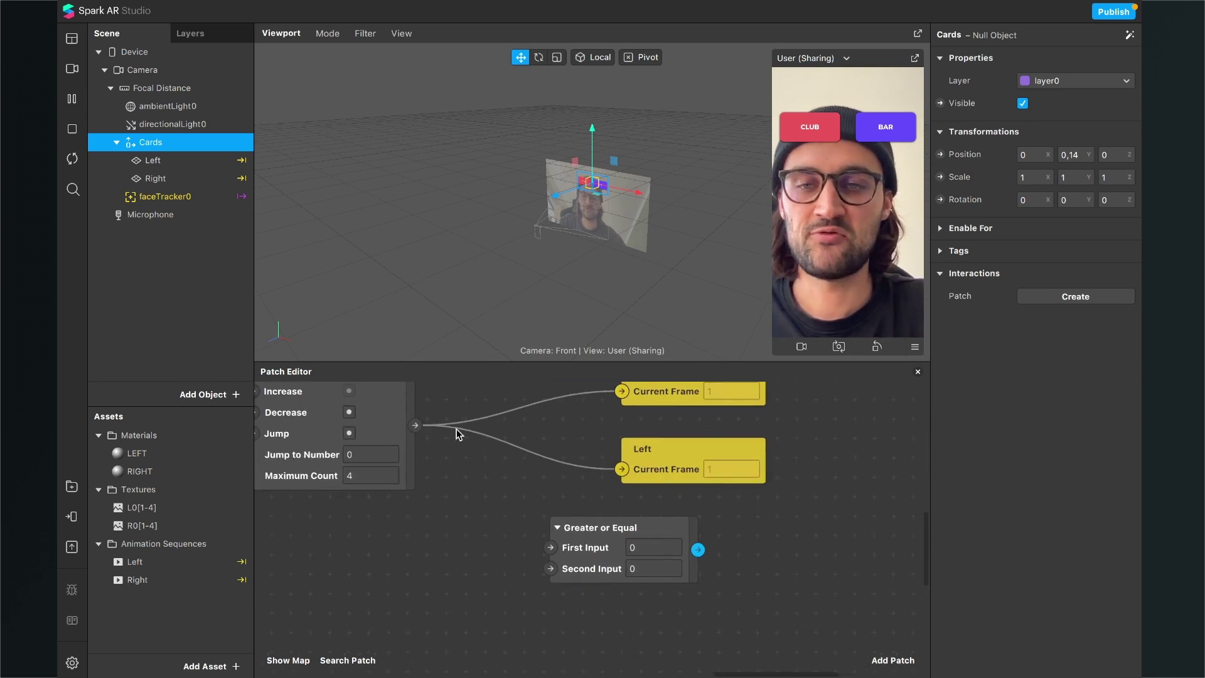
drag(415, 426, 550, 547)
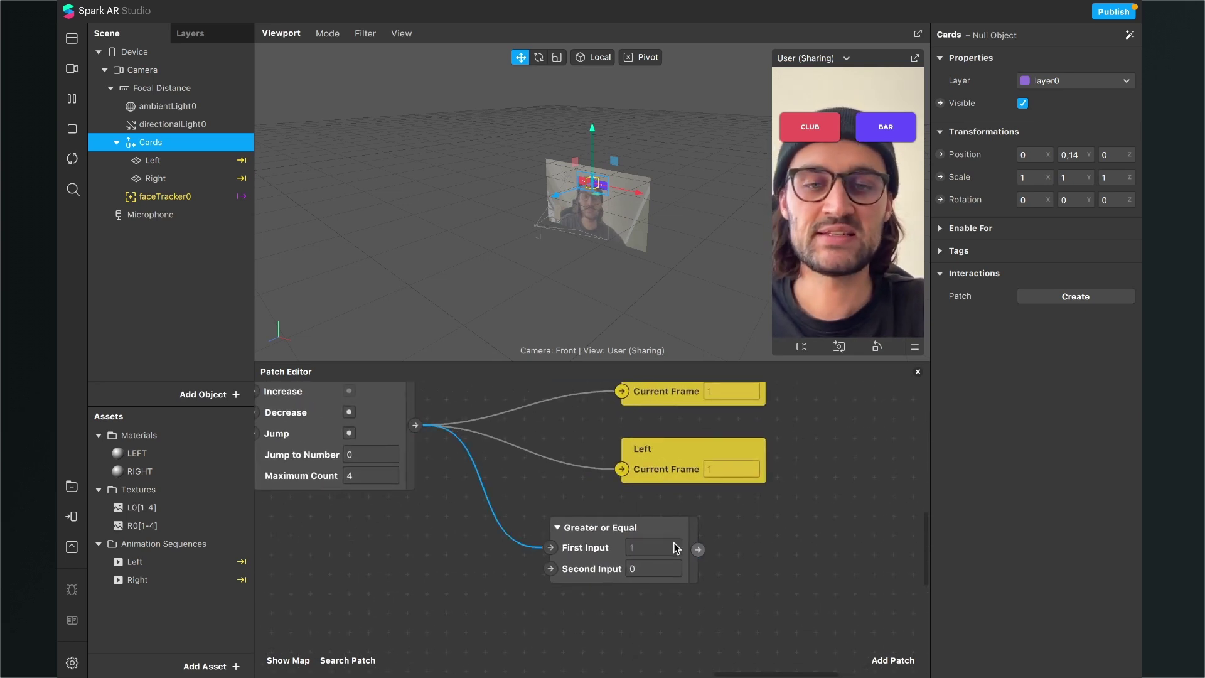
Step: Set the Greater or Equal patch's Second Input to 4
click(651, 569)
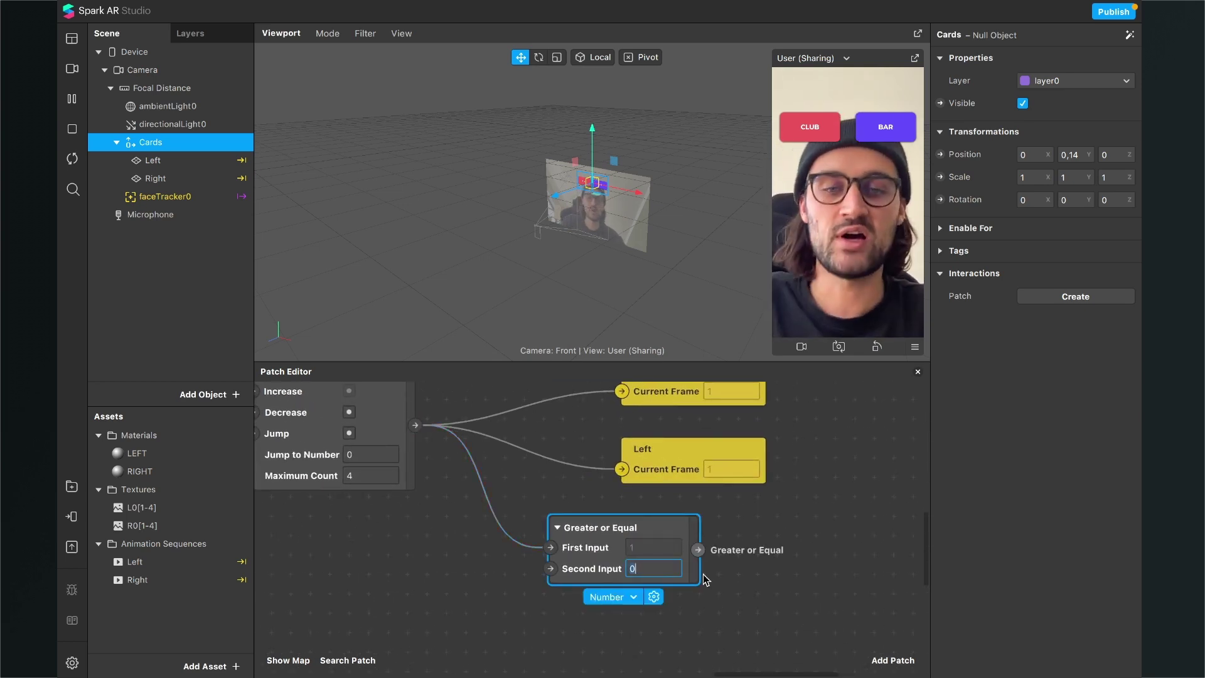
key(BackSpace)
text(4)
key(Return)
scroll(703, 573, up, 2)
scroll(703, 574, right, 2)
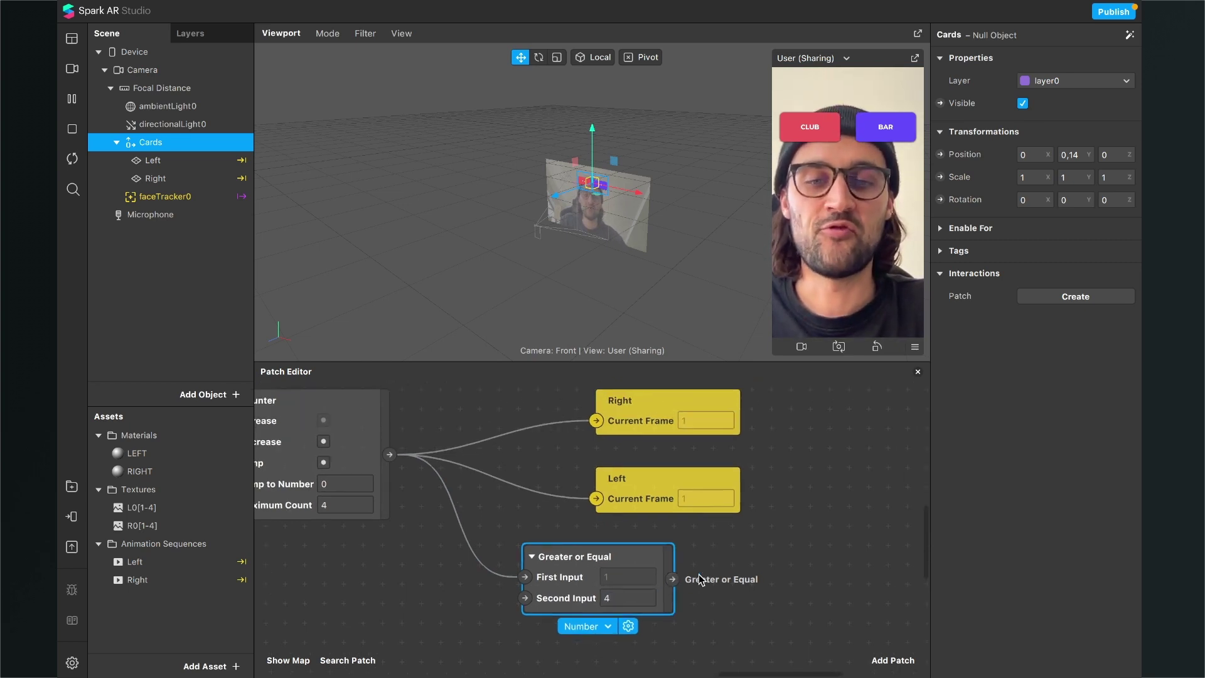
Step: Set the Counter patch's Maximum Count to 5
scroll(641, 571, up, 2)
scroll(641, 571, left, 4)
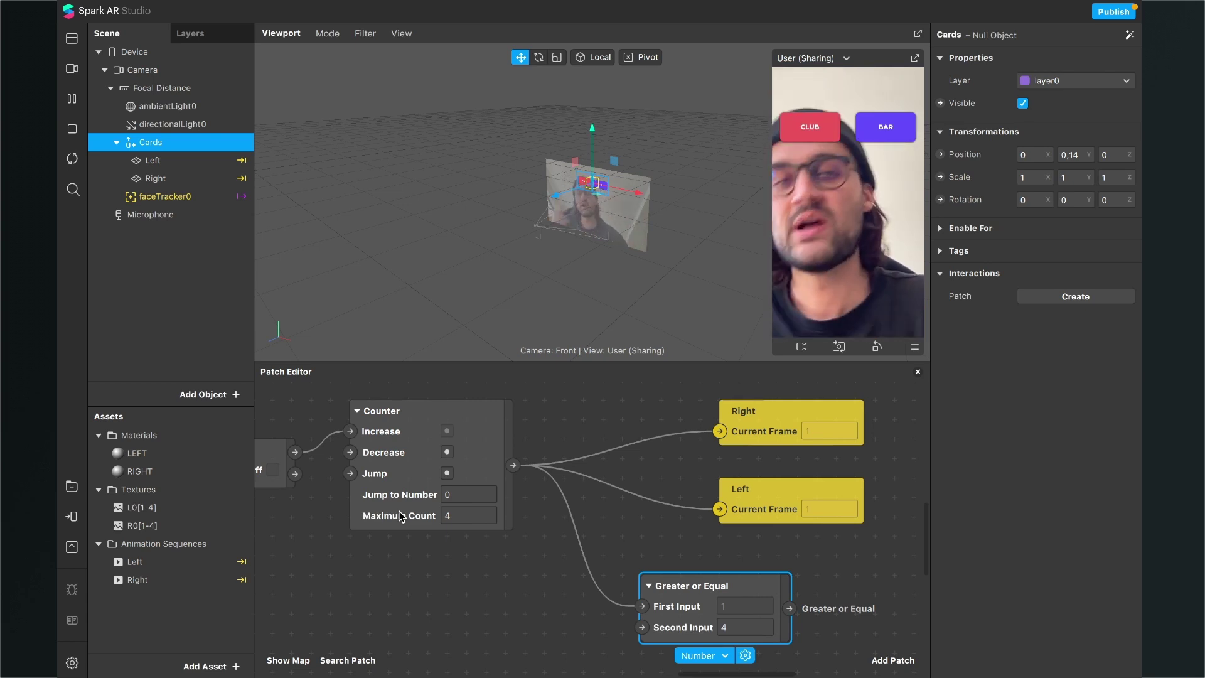
click(463, 516)
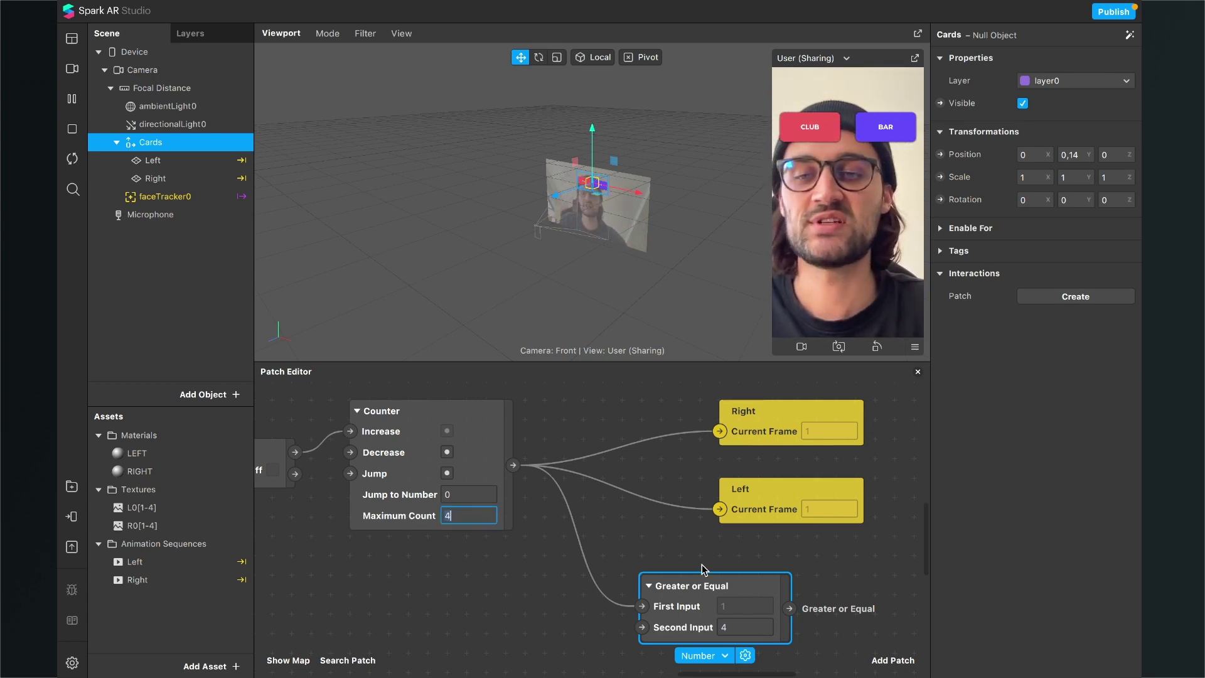
key(Return)
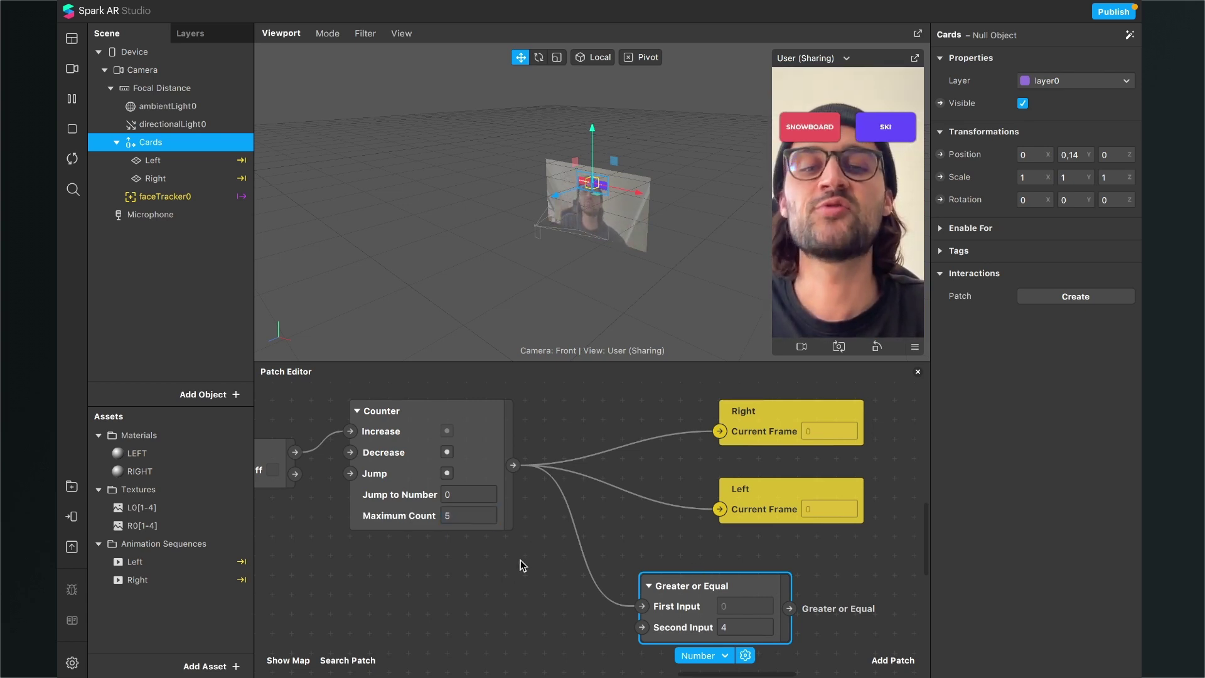
Step: Add a Pulse patch beside the Greater or Equal patch and feed its On / Off input from the Greater or Equal output
scroll(548, 531, down, 2)
scroll(548, 531, right, 2)
click(593, 560)
click(716, 568)
scroll(690, 533, down, 2)
scroll(690, 533, right, 3)
drag(642, 529, 740, 529)
Step: Add a Switch patch beyond the Pulse patch, with the Pulse's upper output connected to the Switch's Flip input
text(swi)
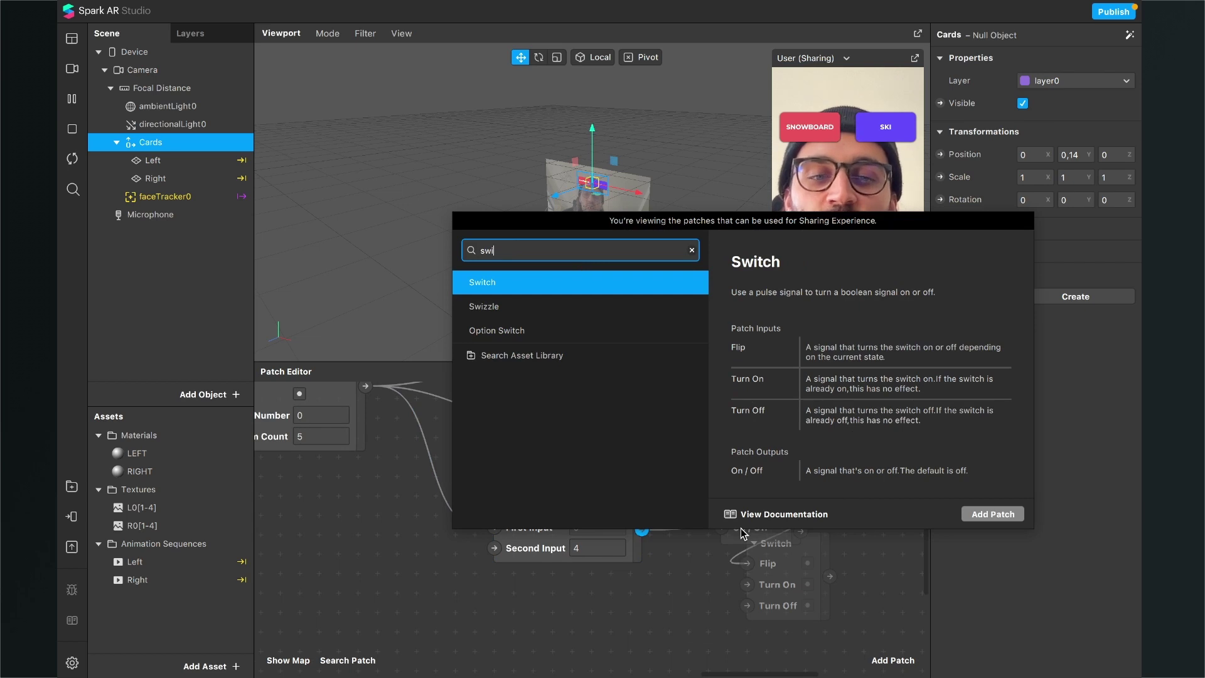
key(Return)
drag(707, 532, 834, 532)
scroll(832, 537, right, 3)
scroll(833, 536, down, 1)
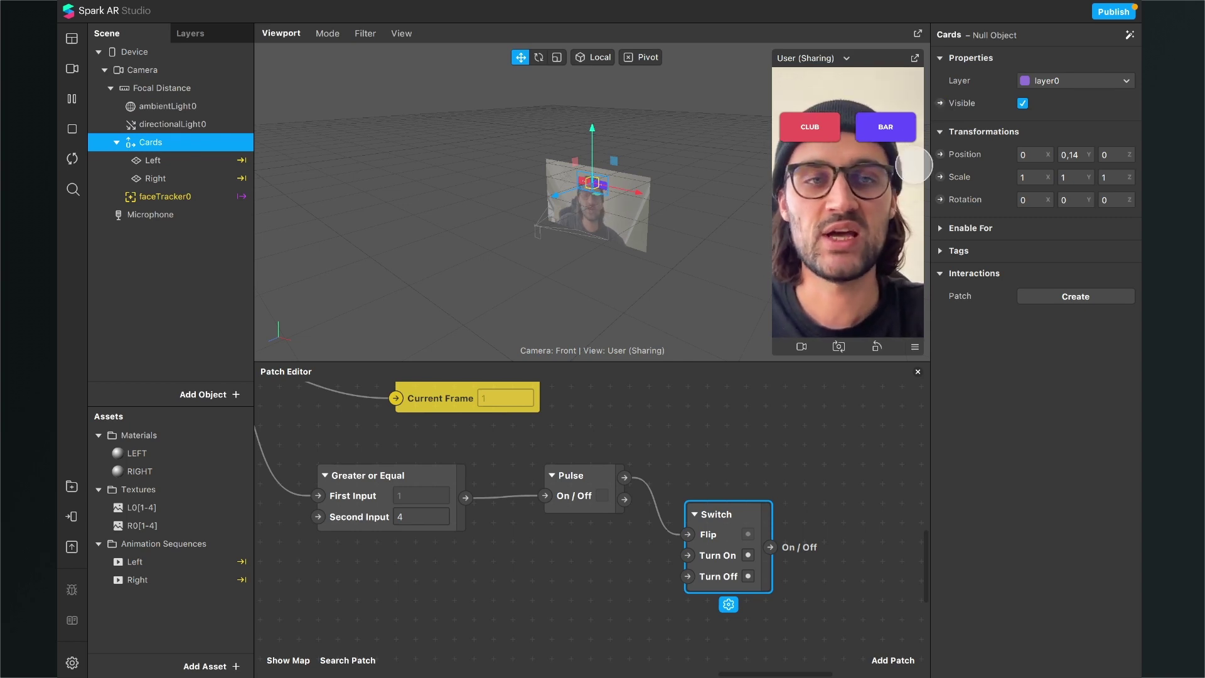
Step: Create a patch for the Cards object's Visible property and place it beyond the Switch patch, leaving room between them
click(940, 103)
scroll(586, 555, right, 1)
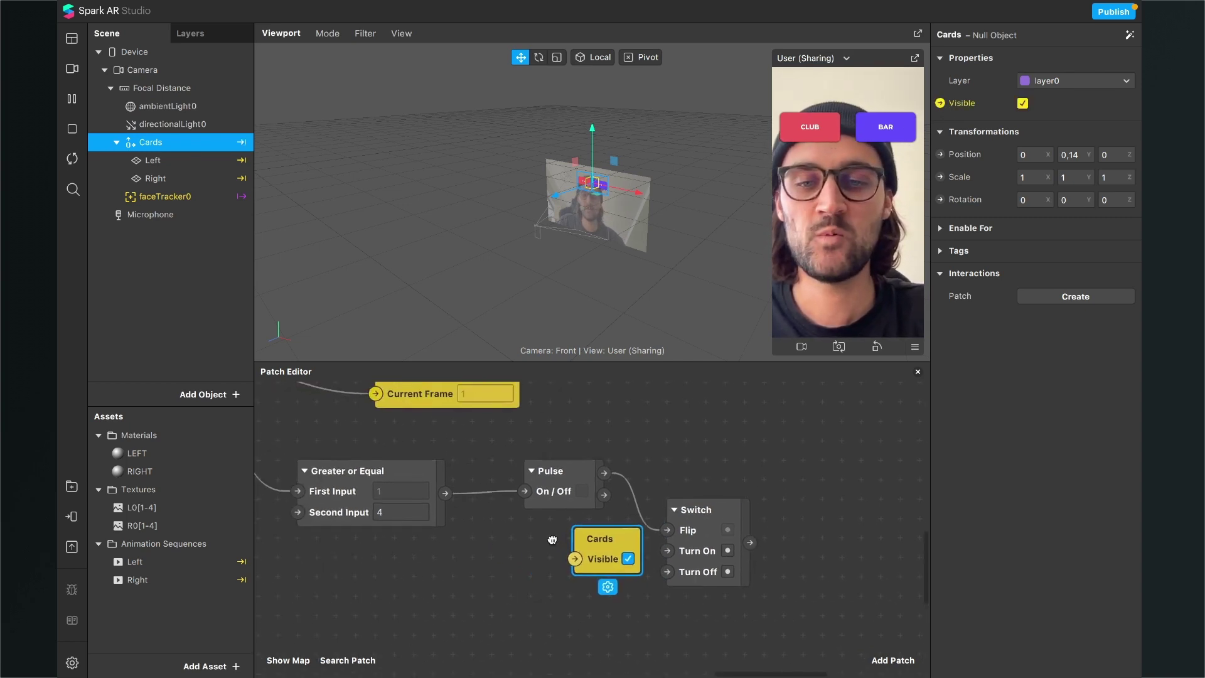
drag(622, 555, 946, 546)
scroll(805, 550, right, 3)
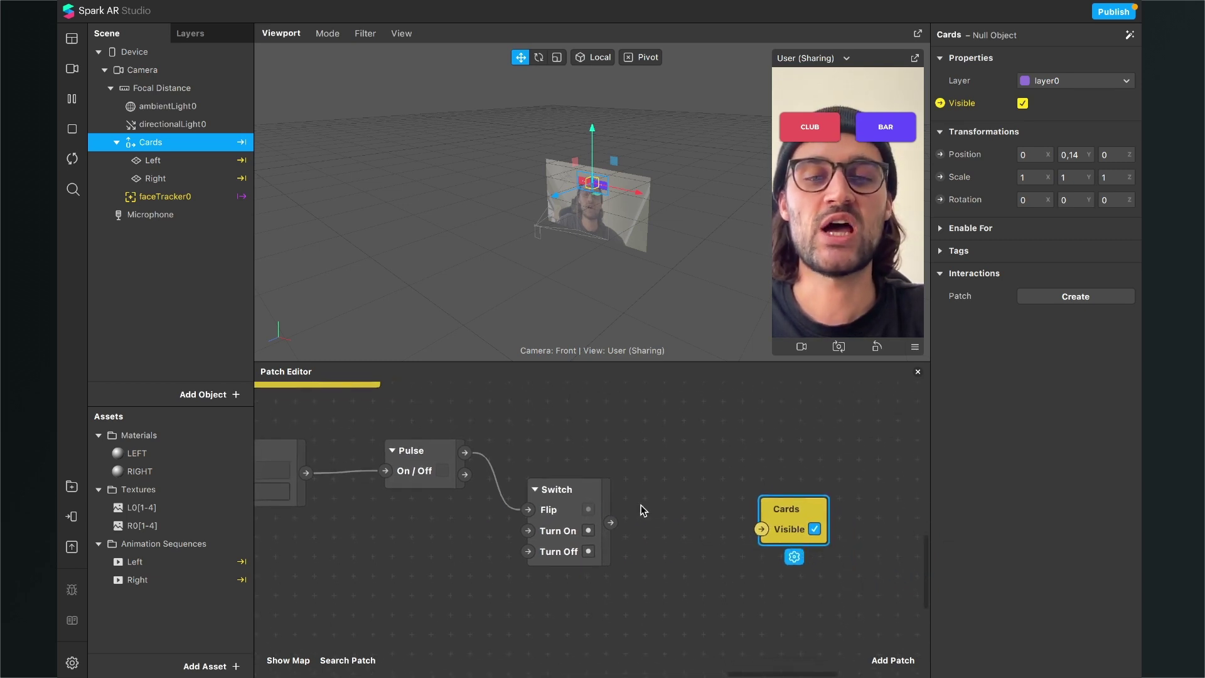
drag(834, 517, 839, 498)
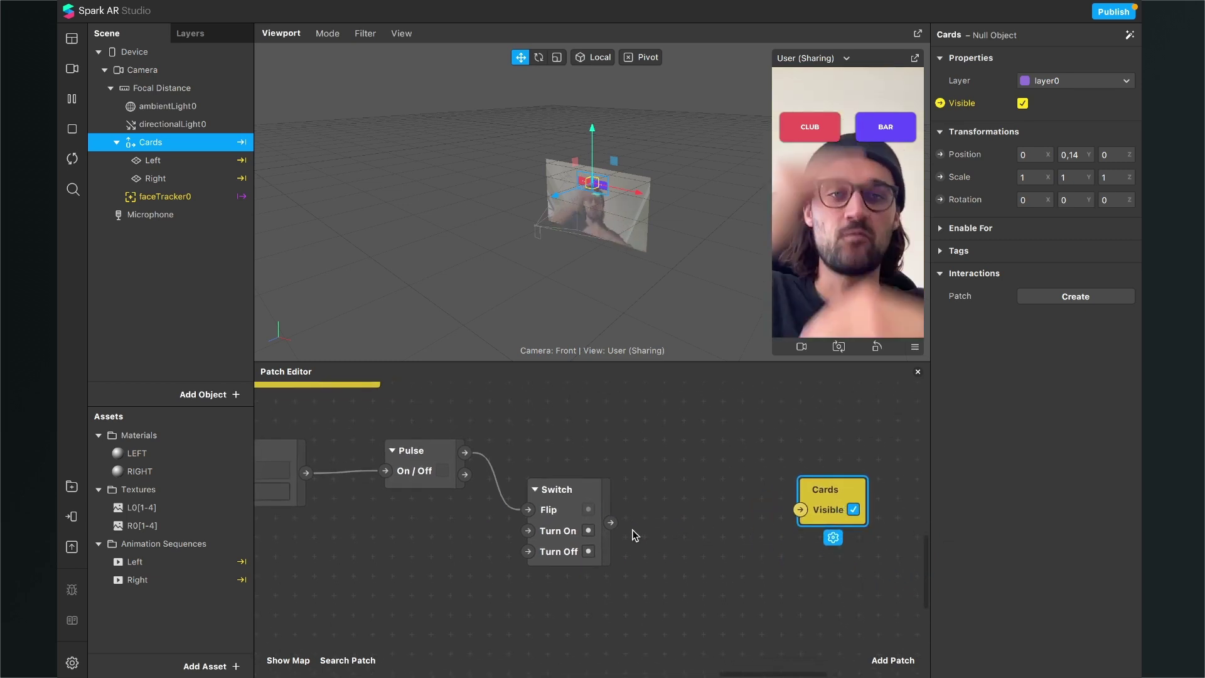
Step: Link the Switch output through a new Not patch to the Cards patch's Visible input and restart the effect preview
drag(609, 522, 653, 542)
text(not)
key(Return)
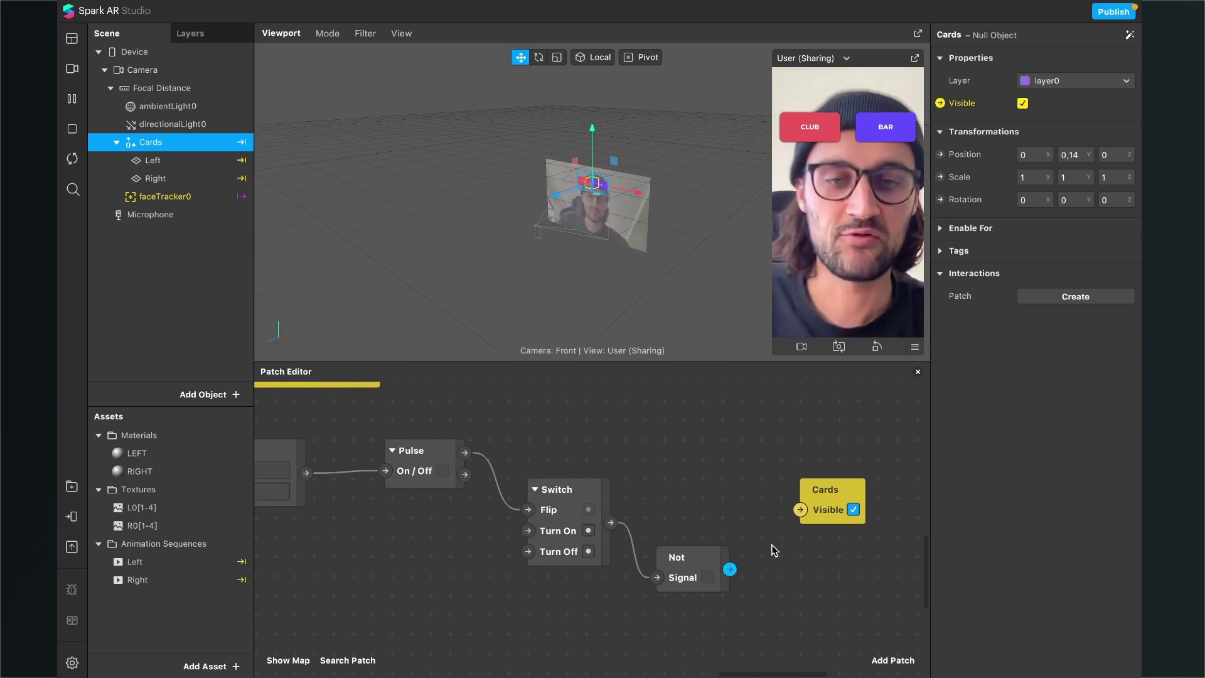
drag(729, 569, 798, 509)
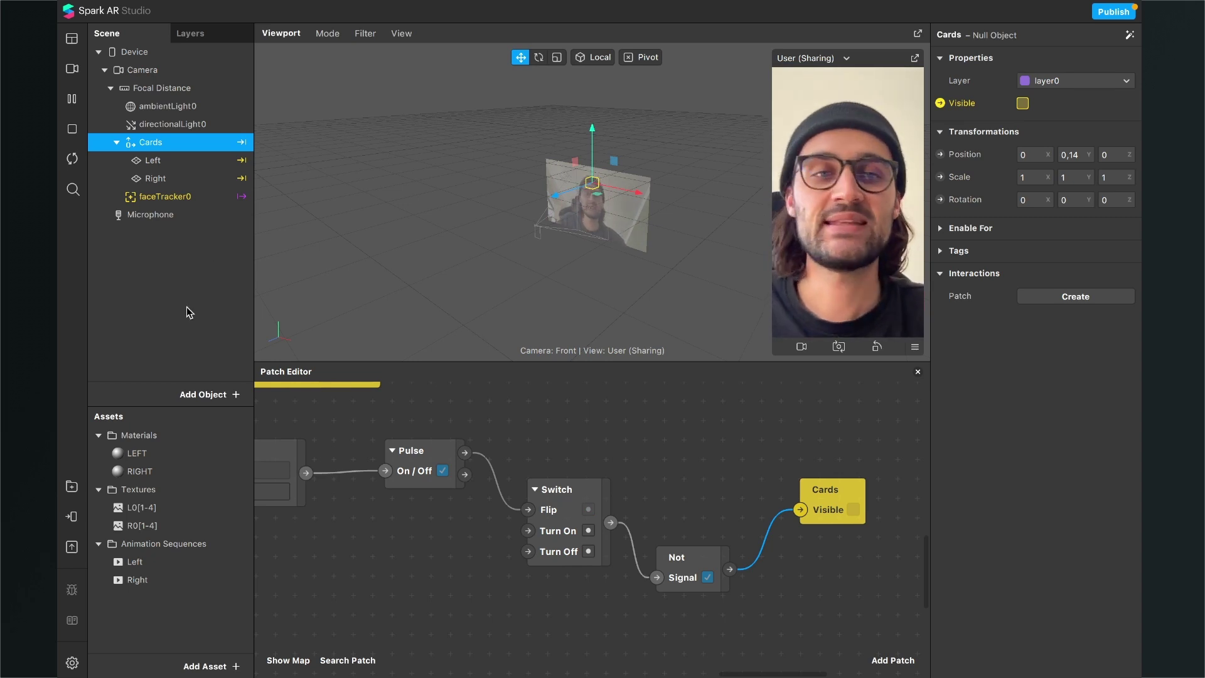
click(76, 160)
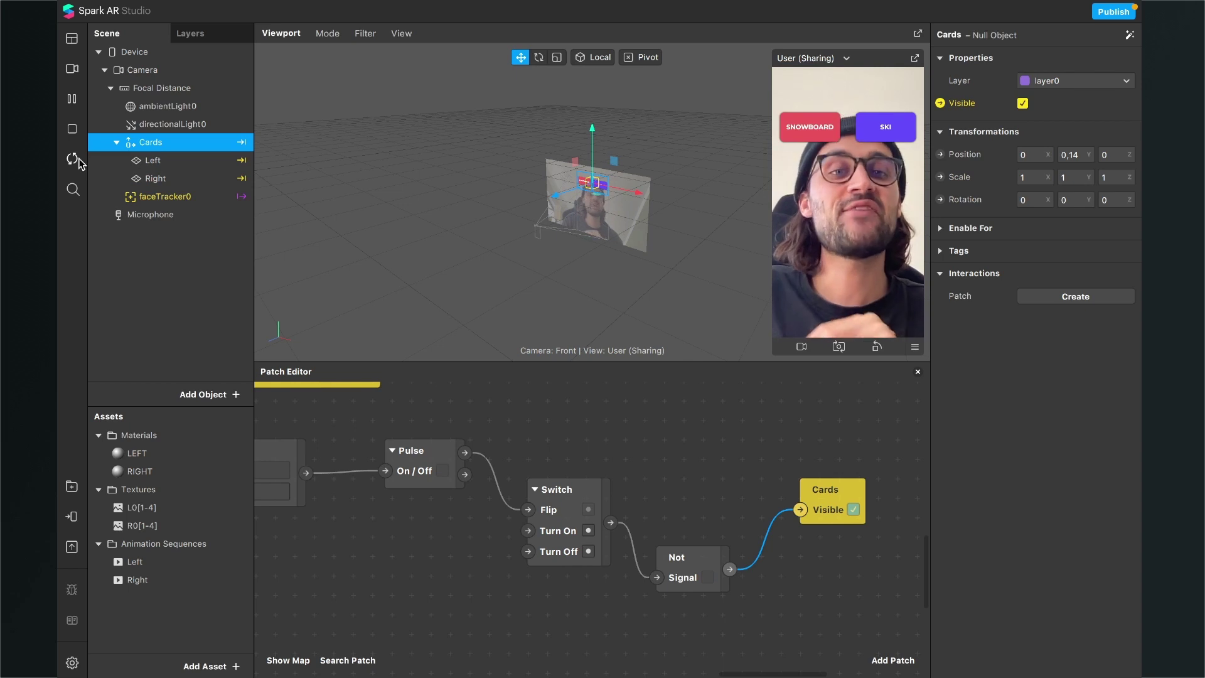